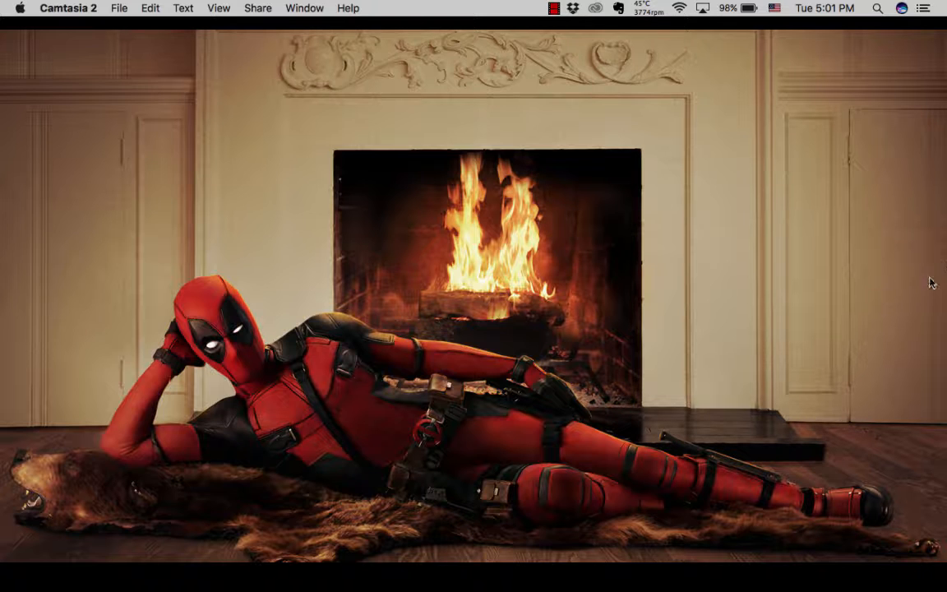
# - Switch to Chrome and look through the Scoop dating site's home page
pyautogui.moveTo(426, 589)
pyautogui.click(497, 572)
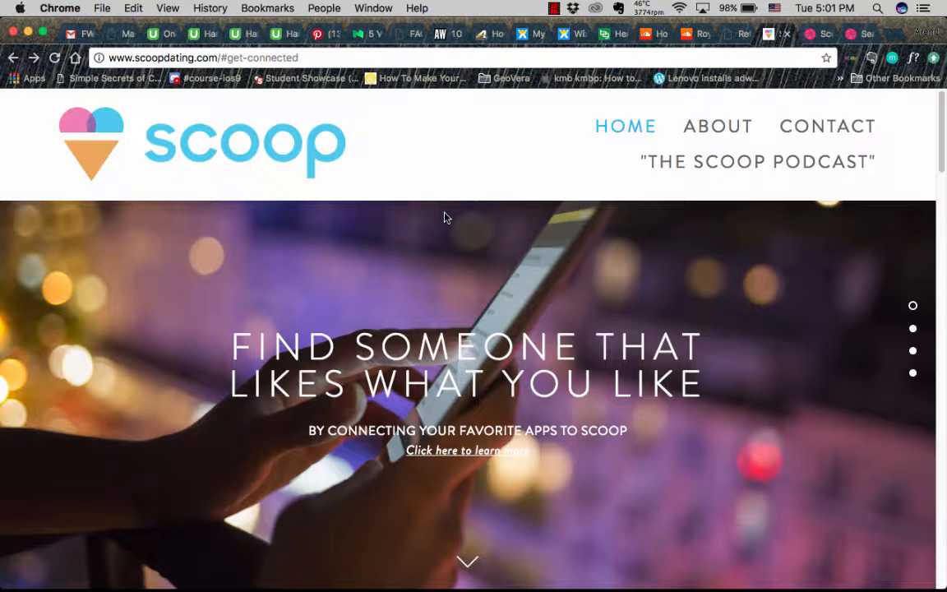
pyautogui.scroll(-6, 444, 217)
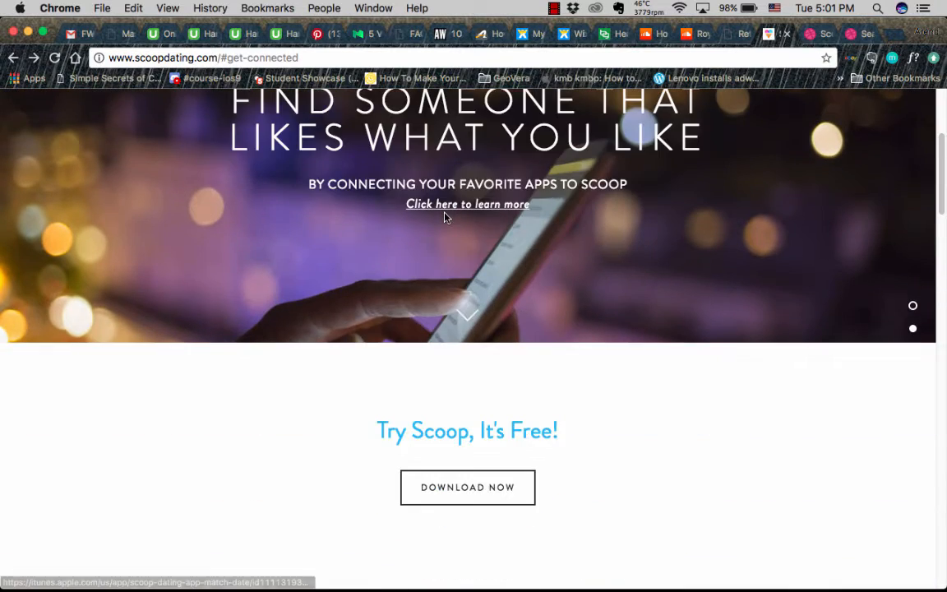
pyautogui.scroll(-3, 444, 217)
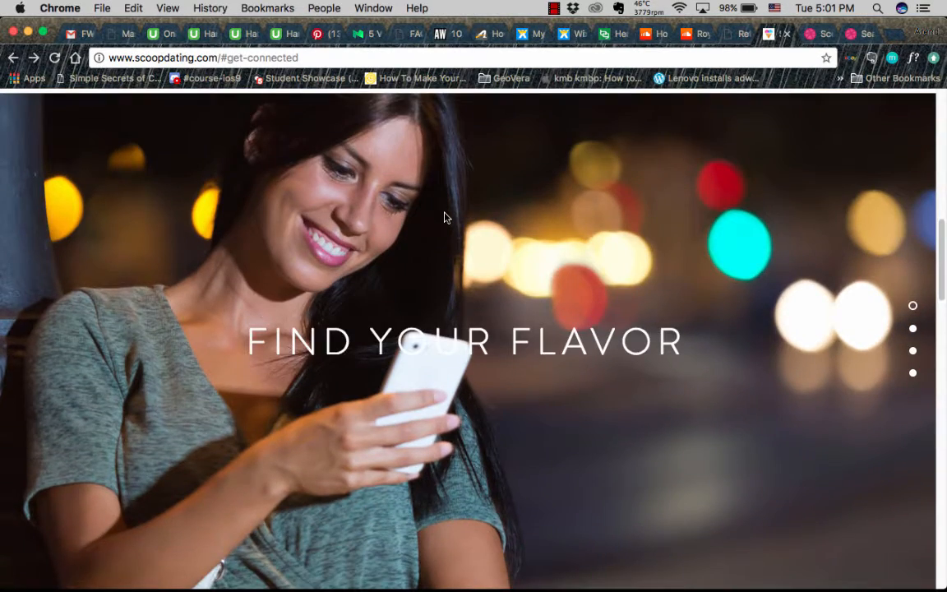
pyautogui.scroll(-5, 445, 217)
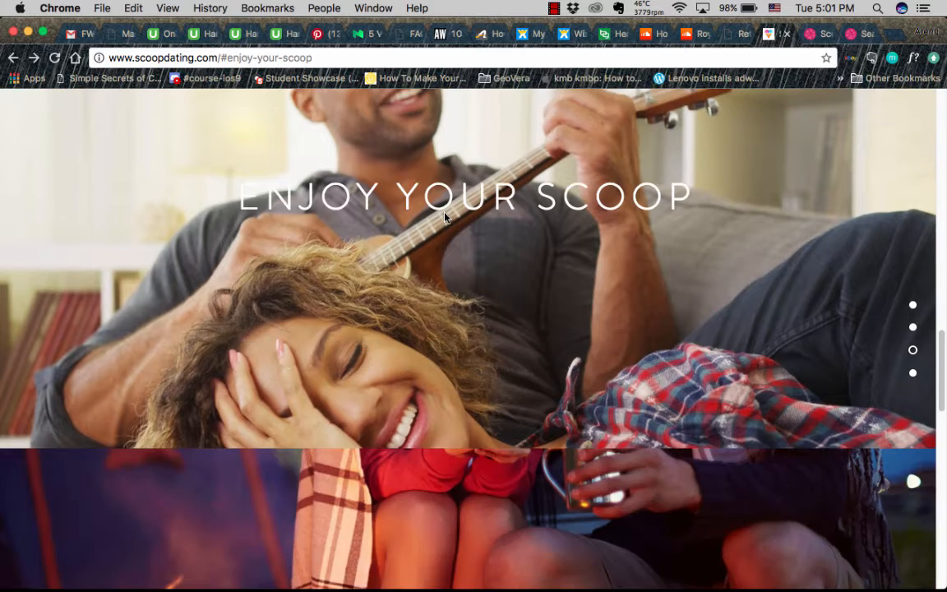
pyautogui.scroll(15, 444, 217)
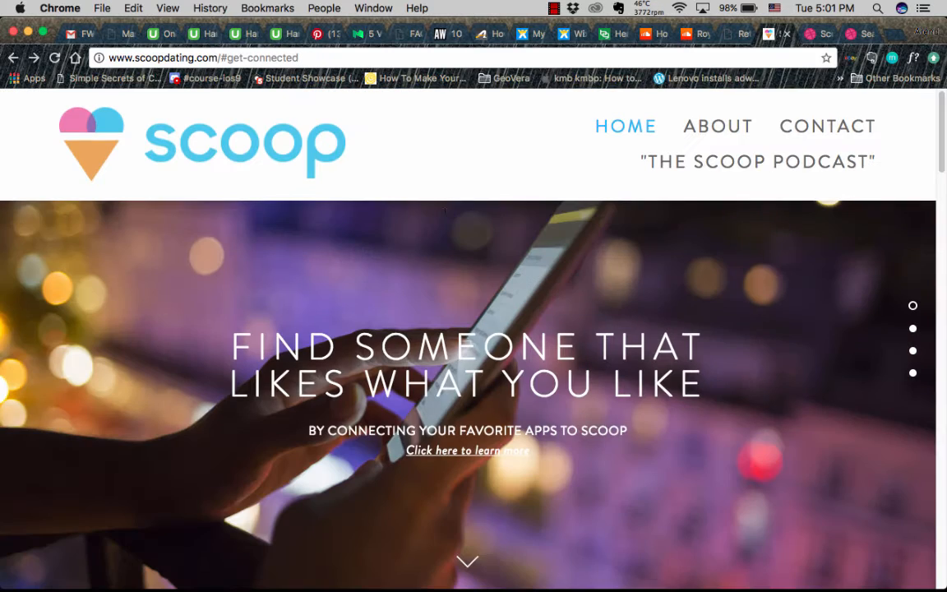
# - Open the Scoop site's About page and review how the app works
pyautogui.click(697, 134)
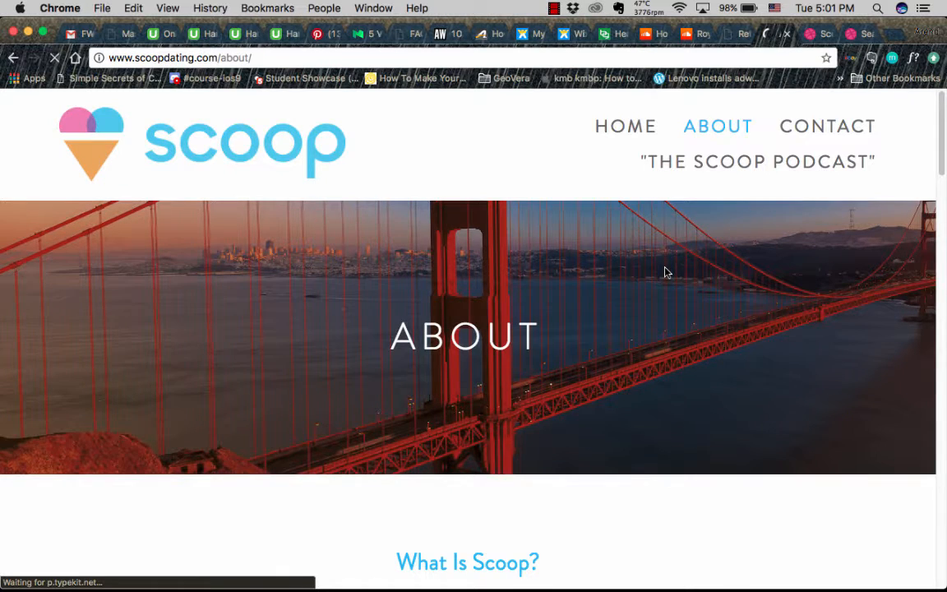
pyautogui.scroll(-5, 666, 271)
pyautogui.scroll(-3, 666, 271)
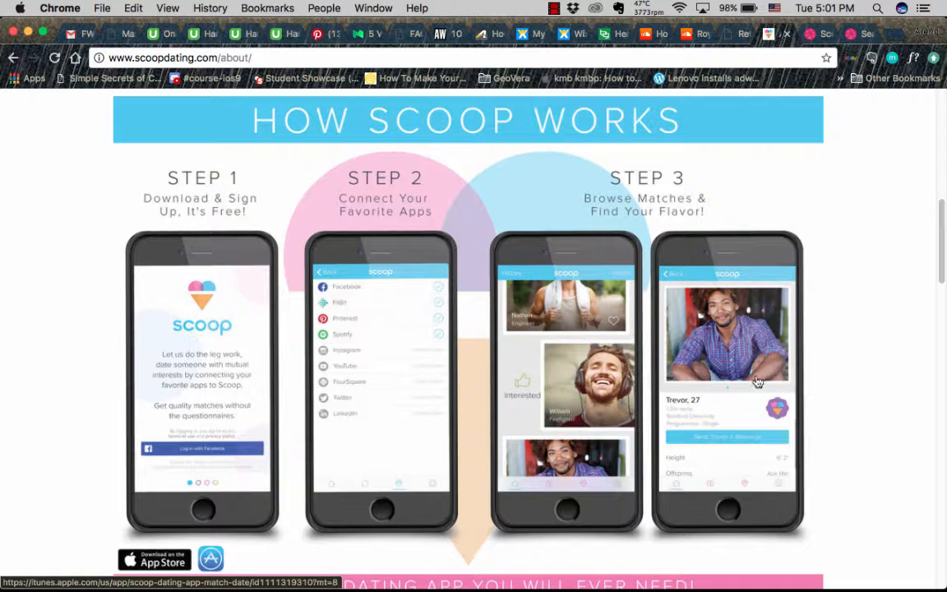
pyautogui.scroll(8, 201, 253)
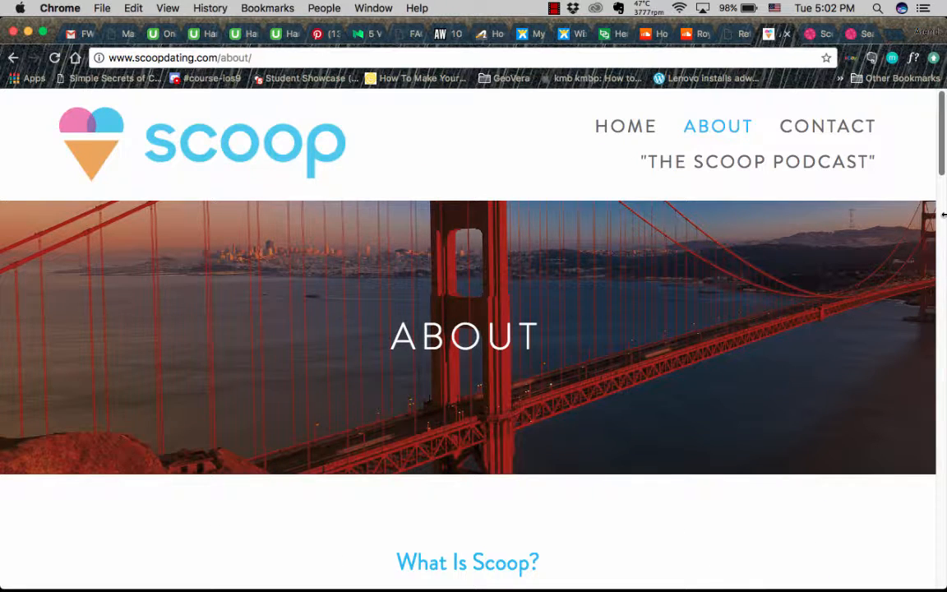
pyautogui.scroll(-5, 763, 226)
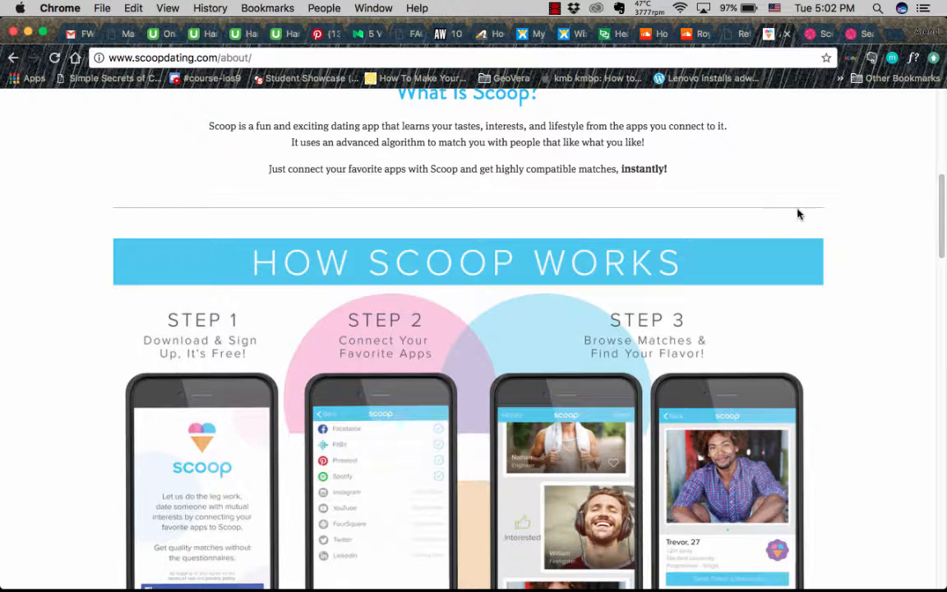
pyautogui.scroll(-8, 798, 212)
pyautogui.scroll(13, 799, 207)
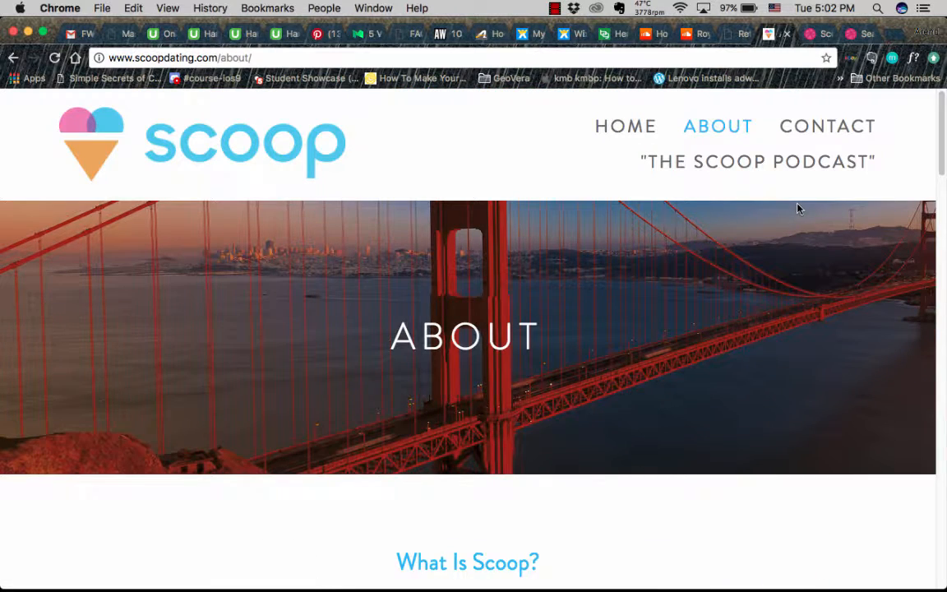
# - View the logo designer's Dribbble portfolio and return to the Scoop About page
pyautogui.click(812, 34)
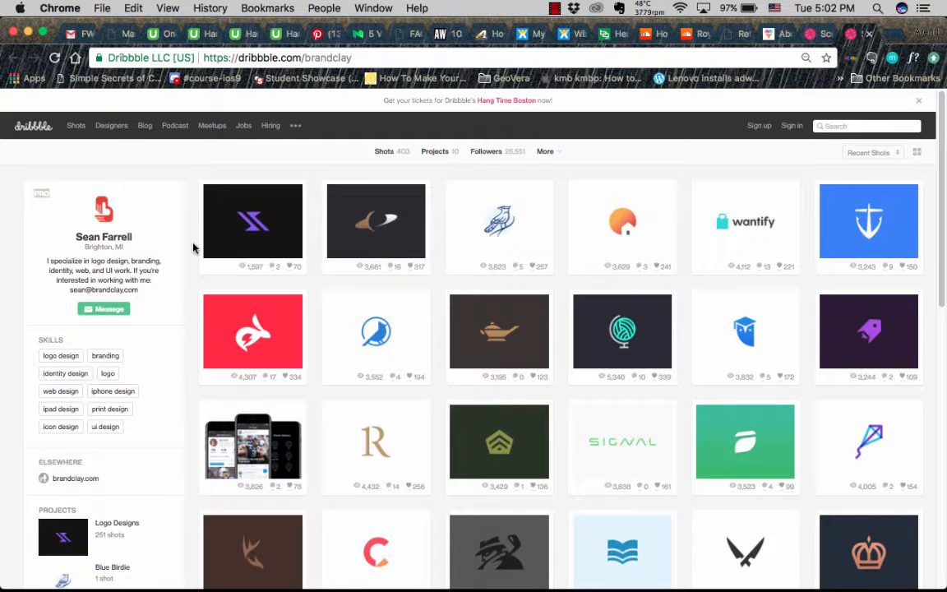
pyautogui.click(770, 36)
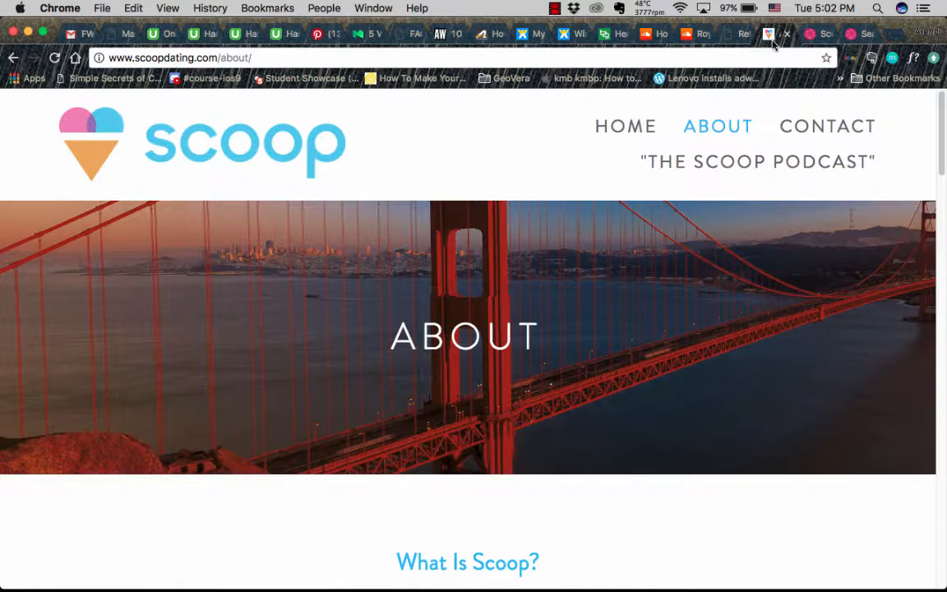
# - Narrow the browser window, save the Scoop logo image from the page header onto the desktop, and minimize the browser
pyautogui.moveTo(944, 142); pyautogui.dragTo(771, 142)
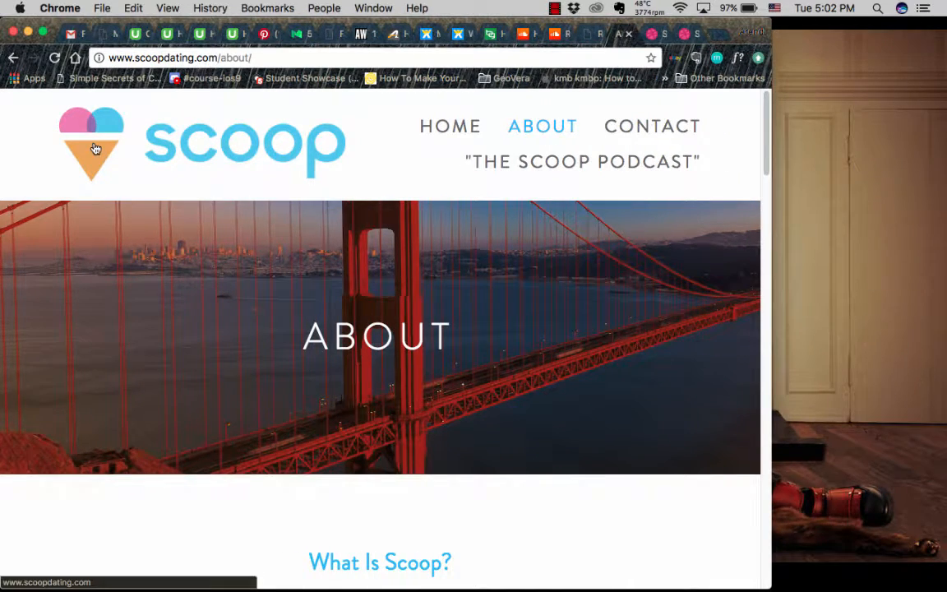
pyautogui.moveTo(96, 148); pyautogui.dragTo(848, 124)
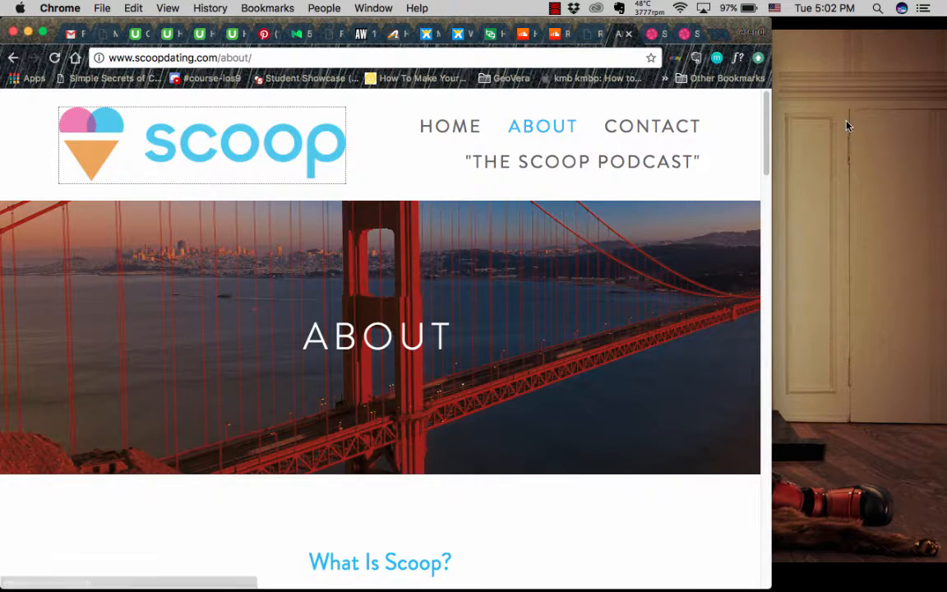
pyautogui.click(28, 31)
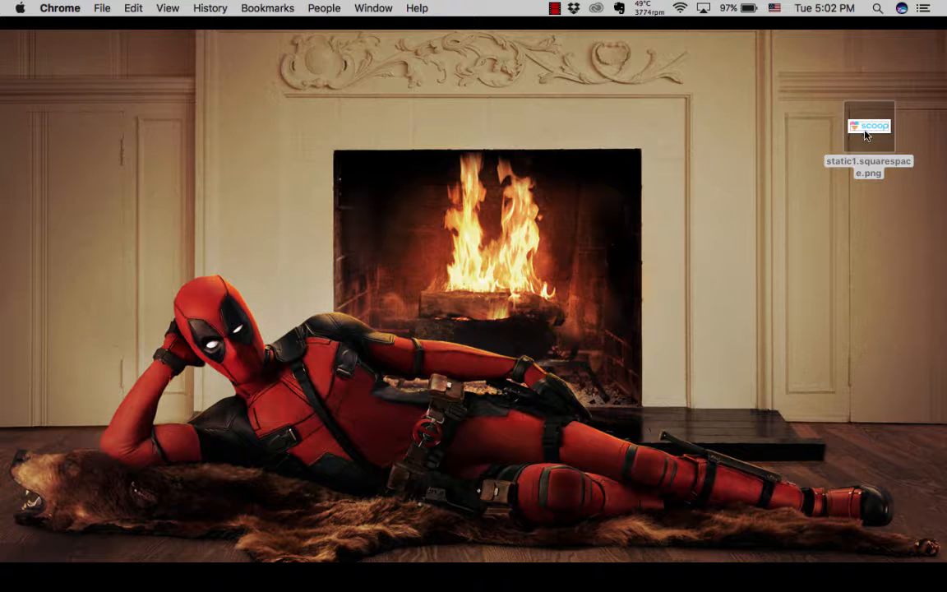
# - Open the desktop image static1.squarespace.png in Sketch and bring its document into view
pyautogui.rightClick(862, 129)
pyautogui.moveTo(810, 151)
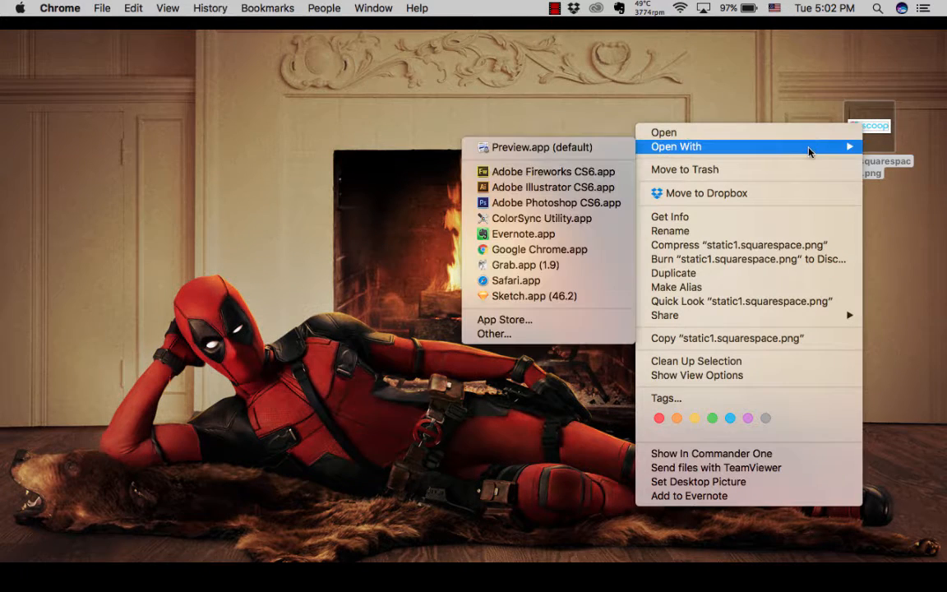
pyautogui.click(521, 296)
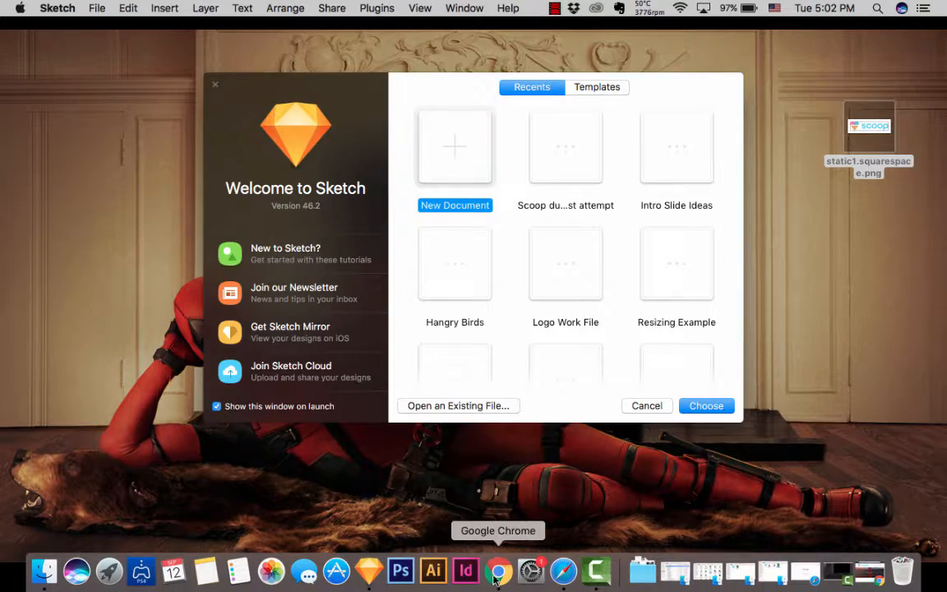
pyautogui.click(502, 573)
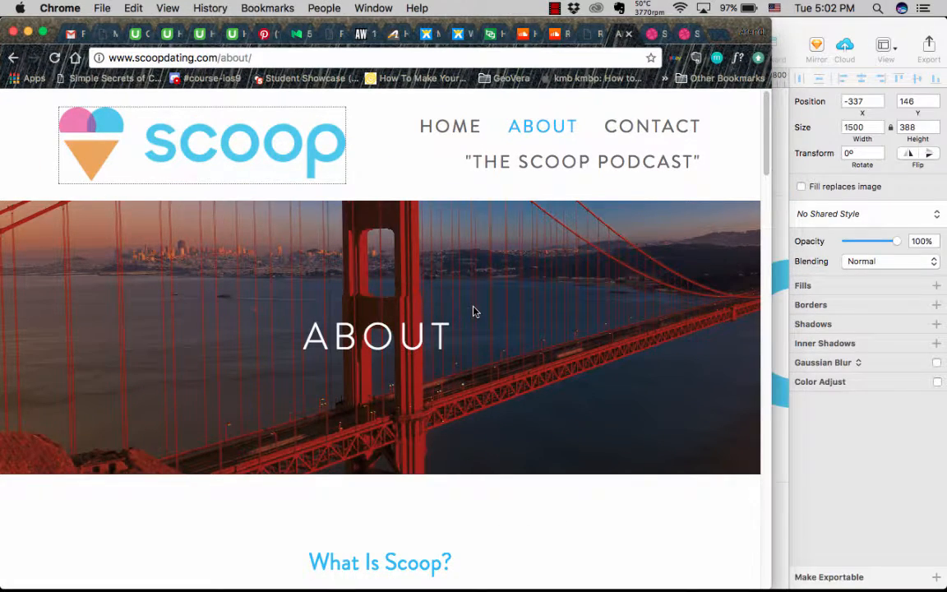
pyautogui.click(28, 32)
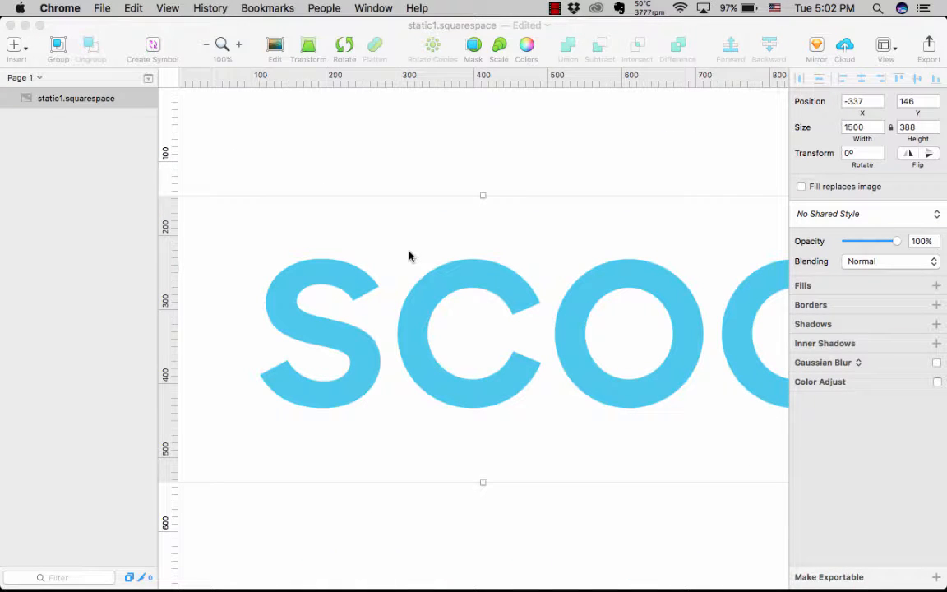
# - Crop the logo image to the ice cream cone icon, removing the scoop lettering
pyautogui.hscroll(-8, 560, 264)
pyautogui.scroll(-1, 560, 264)
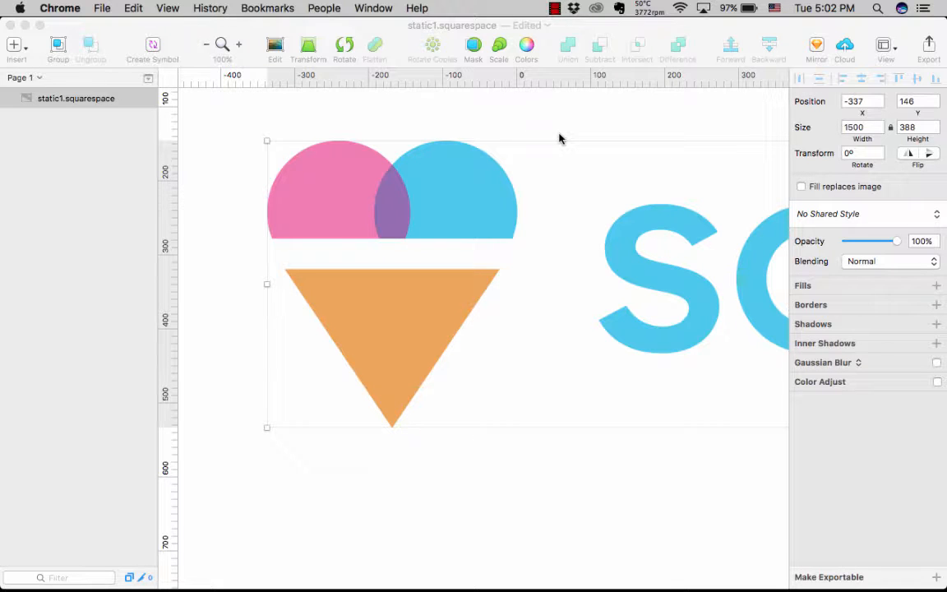
pyautogui.doubleClick(492, 257)
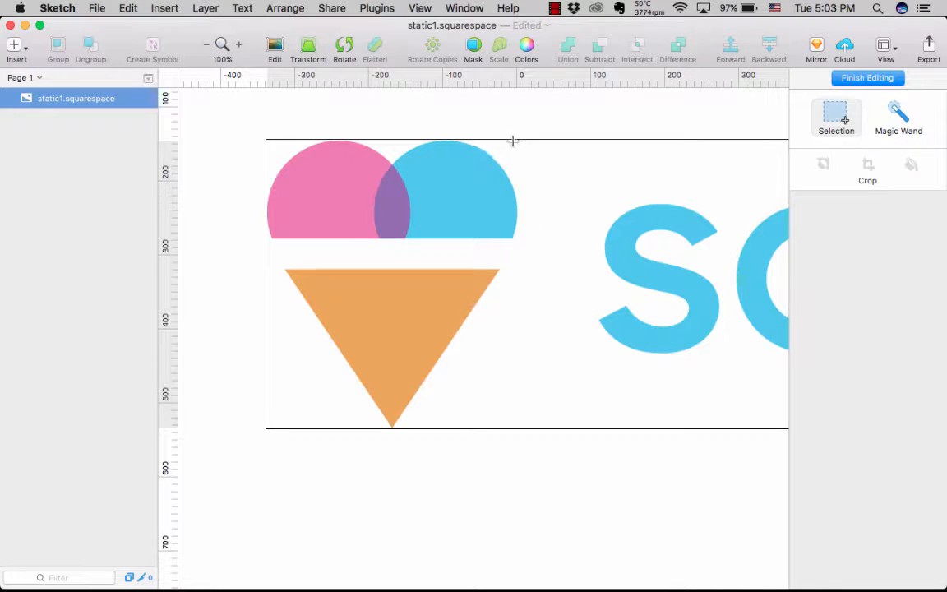
pyautogui.moveTo(516, 140); pyautogui.dragTo(264, 429)
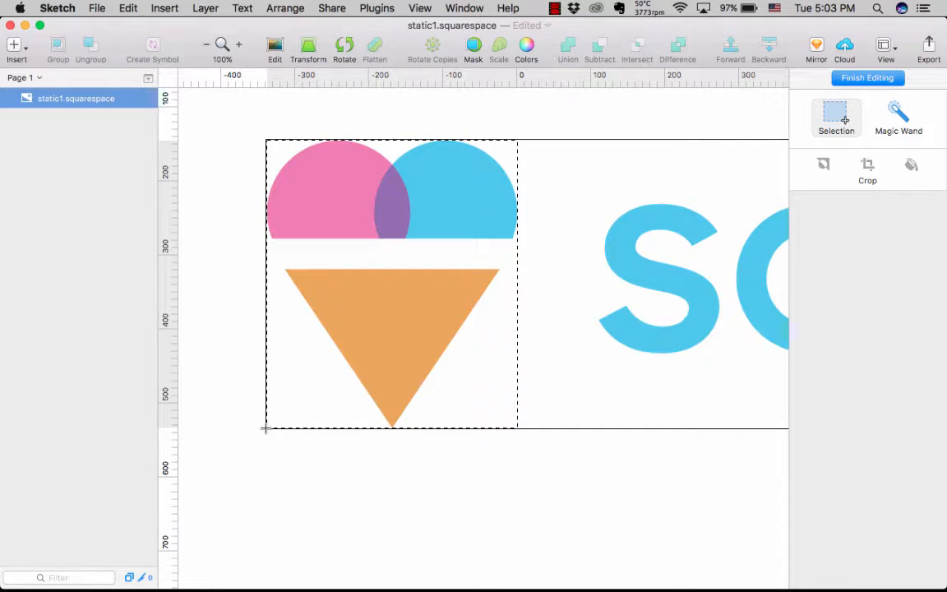
pyautogui.click(868, 165)
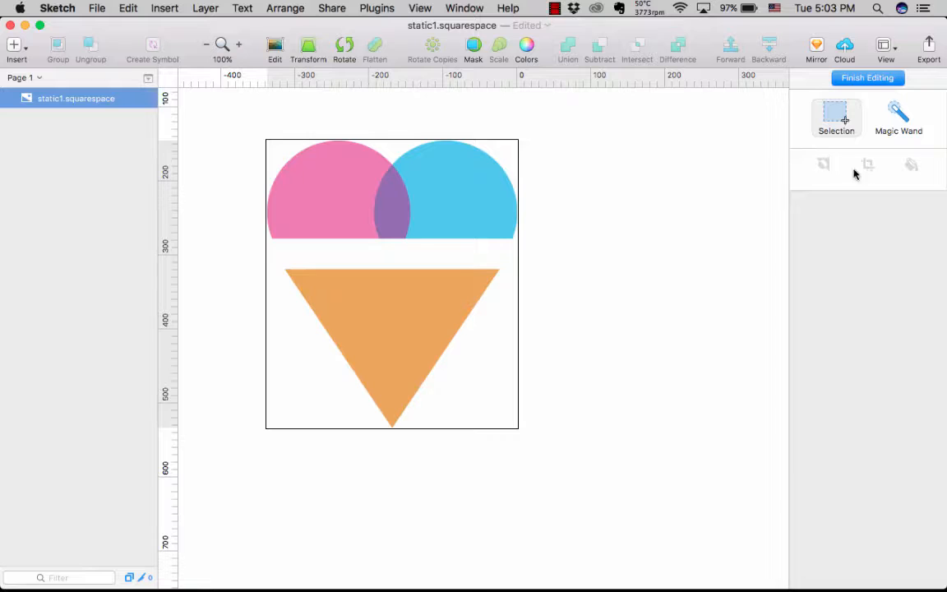
pyautogui.click(659, 300)
# - Add a horizontal guide at 146 along the top edge of the two ice cream scoops
pyautogui.scroll(-2, 659, 300)
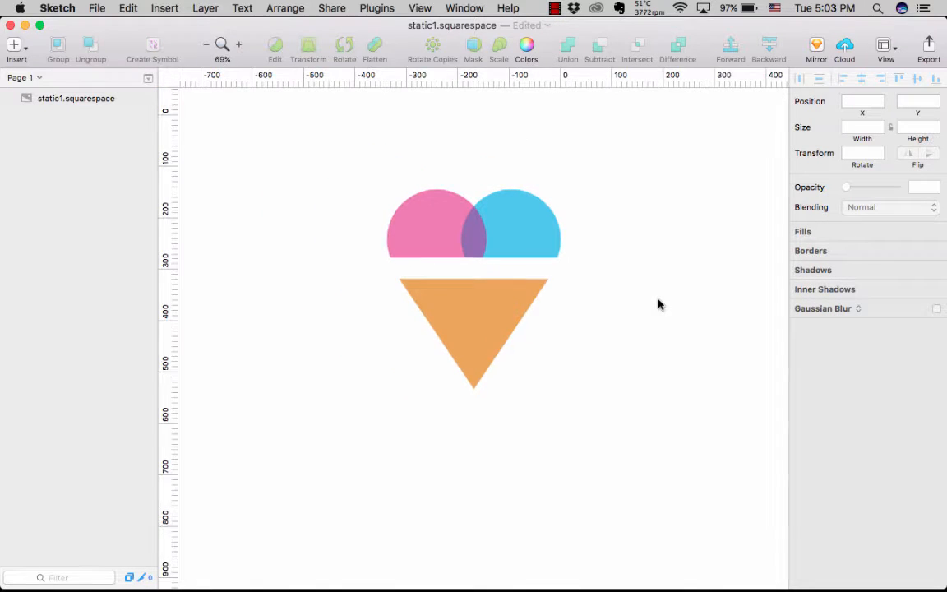
pyautogui.hscroll(4, 659, 300)
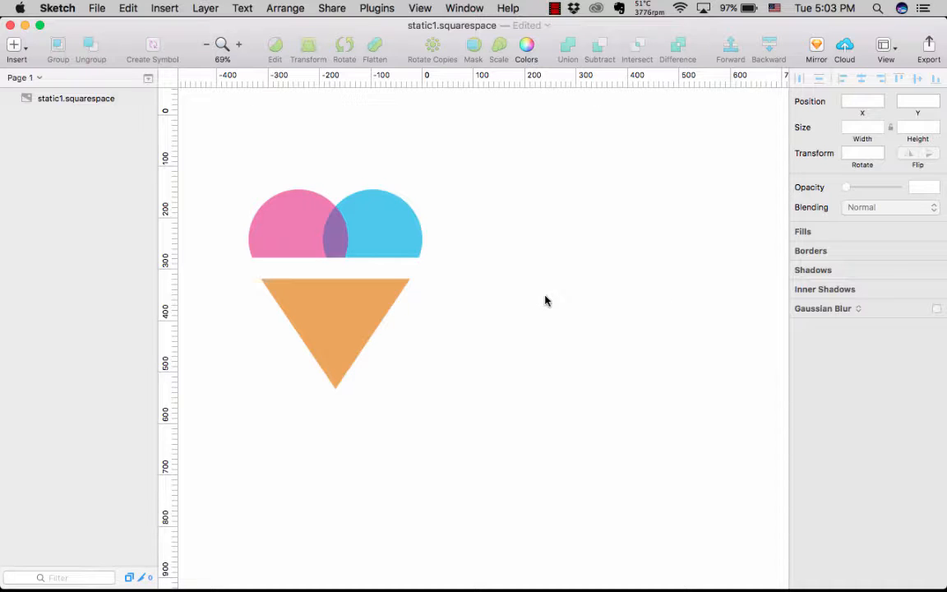
pyautogui.click(398, 246)
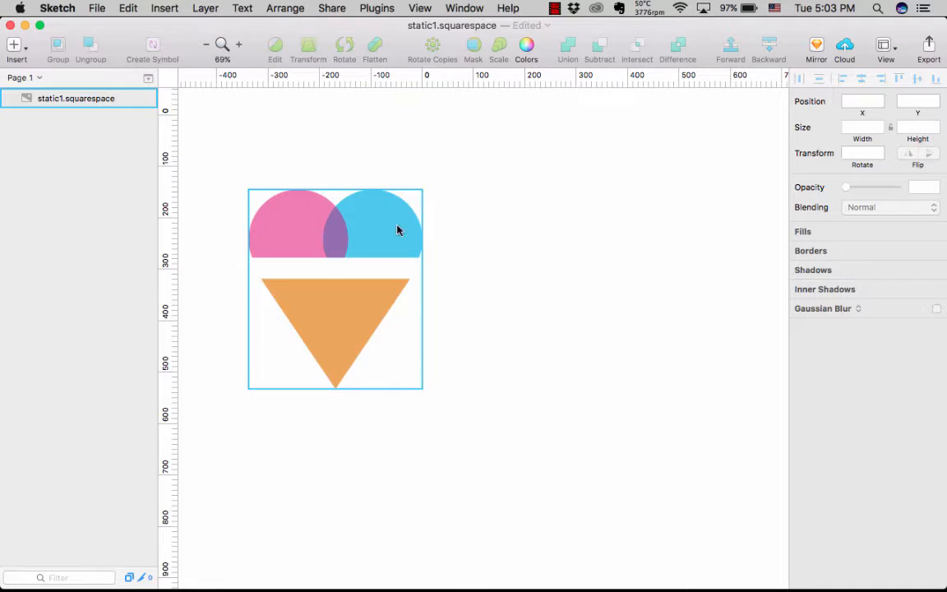
pyautogui.click(441, 238)
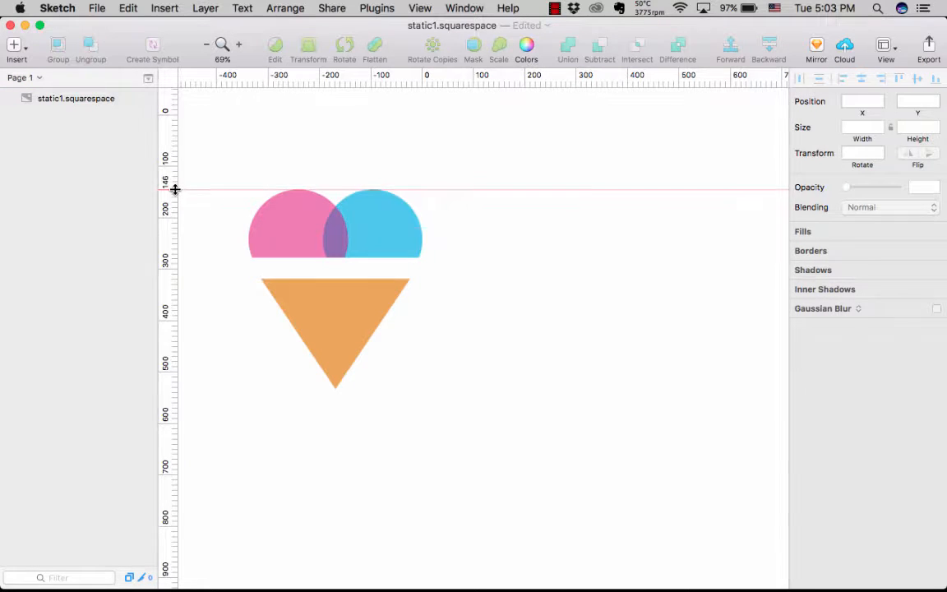
pyautogui.click(178, 189)
# - Draw a circle about 194 px wide and place it over the blue scoop with its top on the guide
pyautogui.press('o')
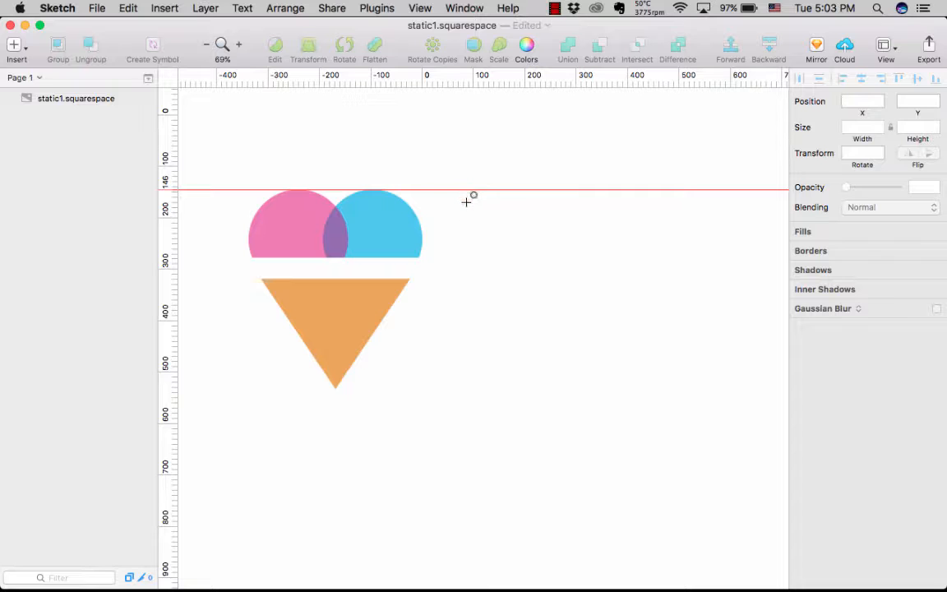
pyautogui.moveTo(466, 209); pyautogui.dragTo(565, 307)
pyautogui.moveTo(518, 248); pyautogui.dragTo(377, 248)
# - Set the circle's size to 195 by 195 so that it fully covers the blue scoop
pyautogui.scroll(5, 378, 248)
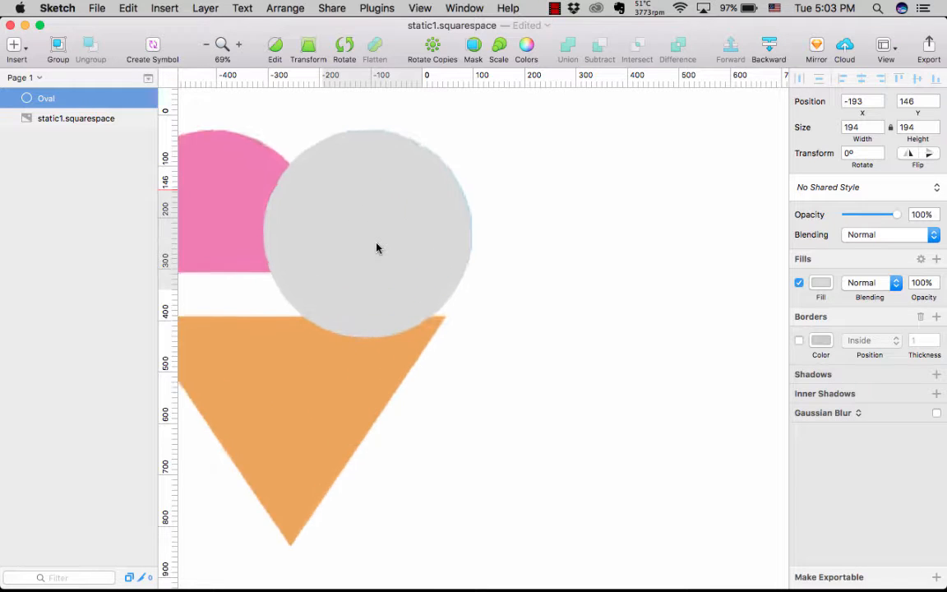
pyautogui.hscroll(-3, 377, 249)
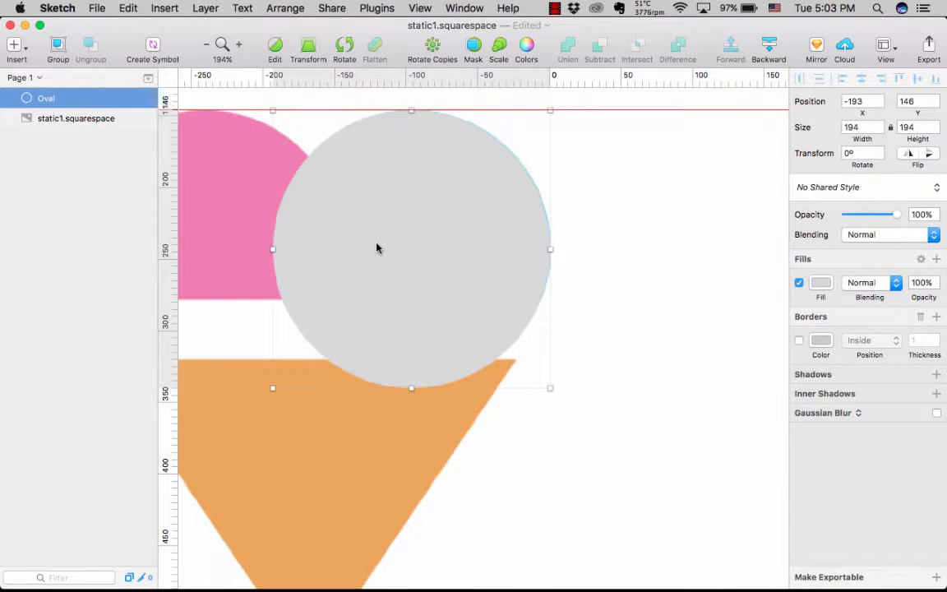
pyautogui.press('Right')
pyautogui.press('Left')
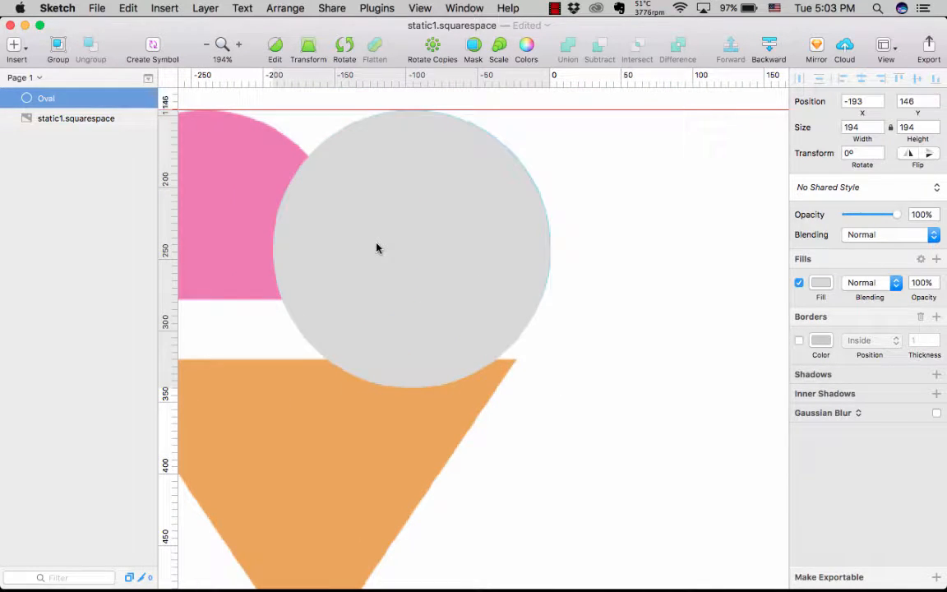
pyautogui.click(880, 124)
pyautogui.press('Up')
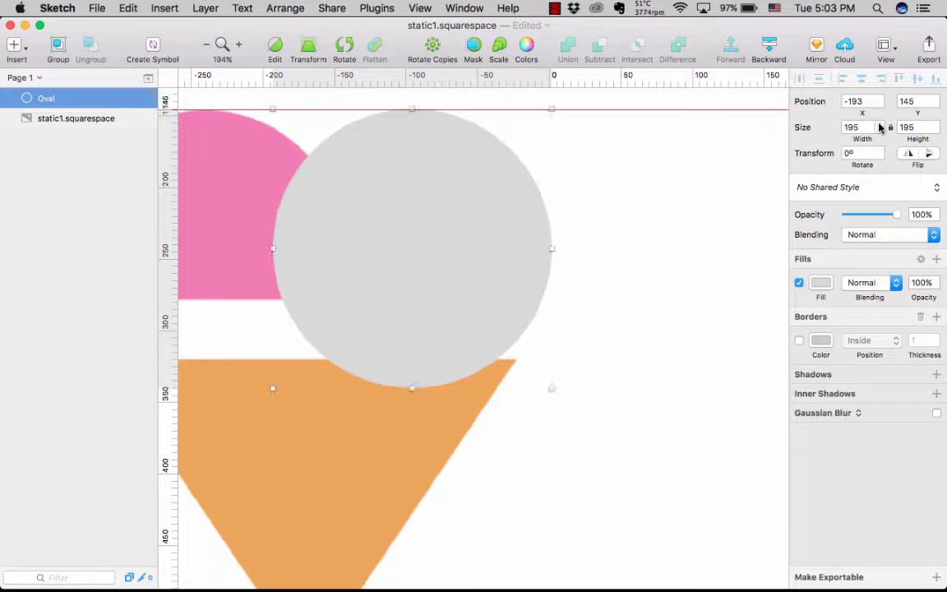
# - Move the circle clear of the logo to about X 285, Y 146, keeping its top on the guide
pyautogui.scroll(-5, 574, 296)
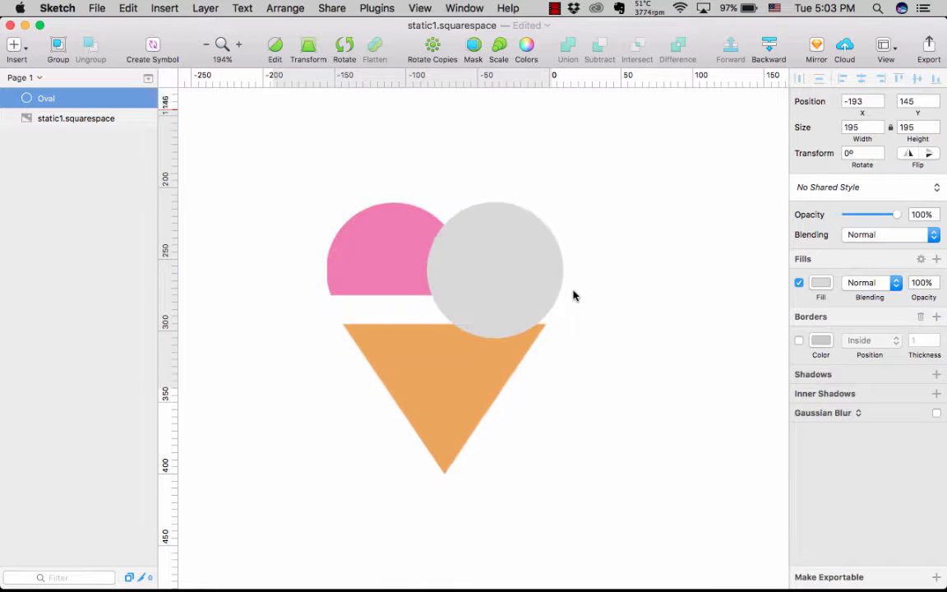
pyautogui.moveTo(507, 281); pyautogui.dragTo(752, 273)
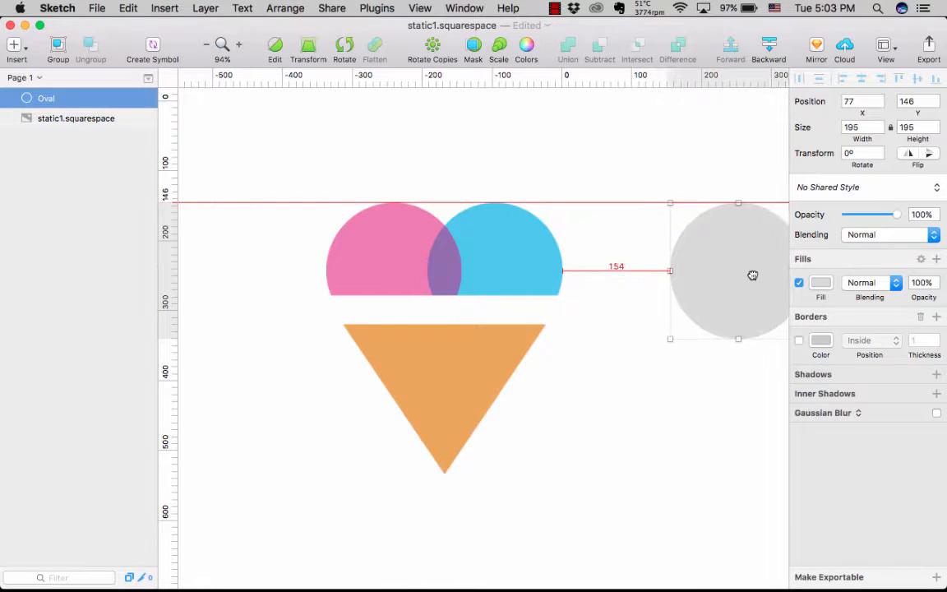
pyautogui.hscroll(5, 706, 406)
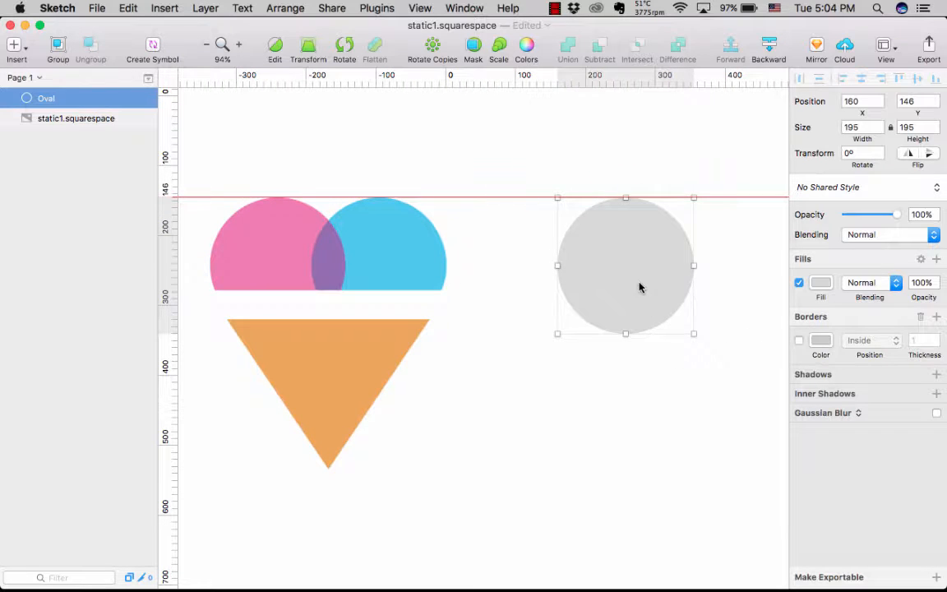
pyautogui.moveTo(638, 285); pyautogui.dragTo(727, 287)
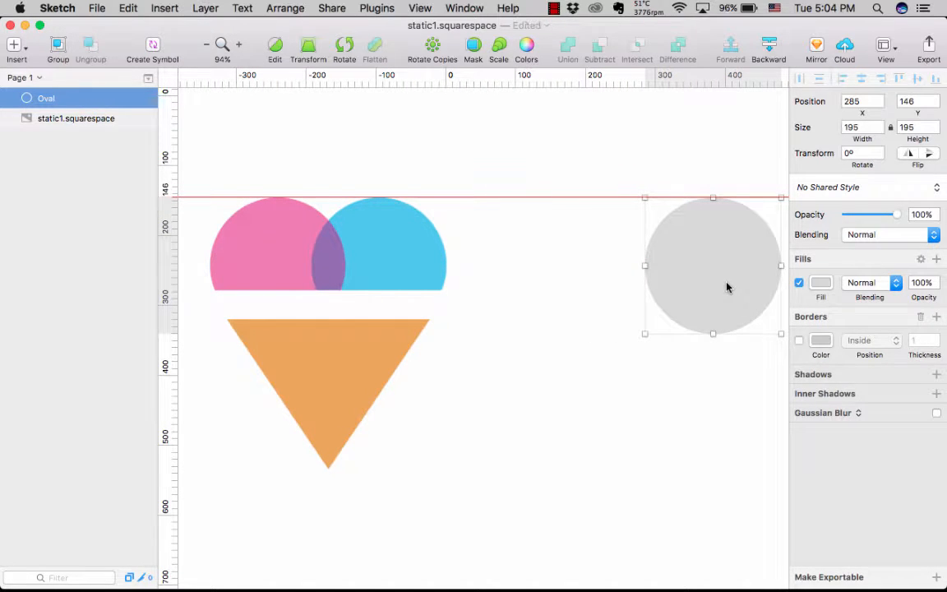
# - Duplicate the circle and cover the pink scoop with the copy at X -337 and the blue scoop with the original at X -194
pyautogui.press('super+d')
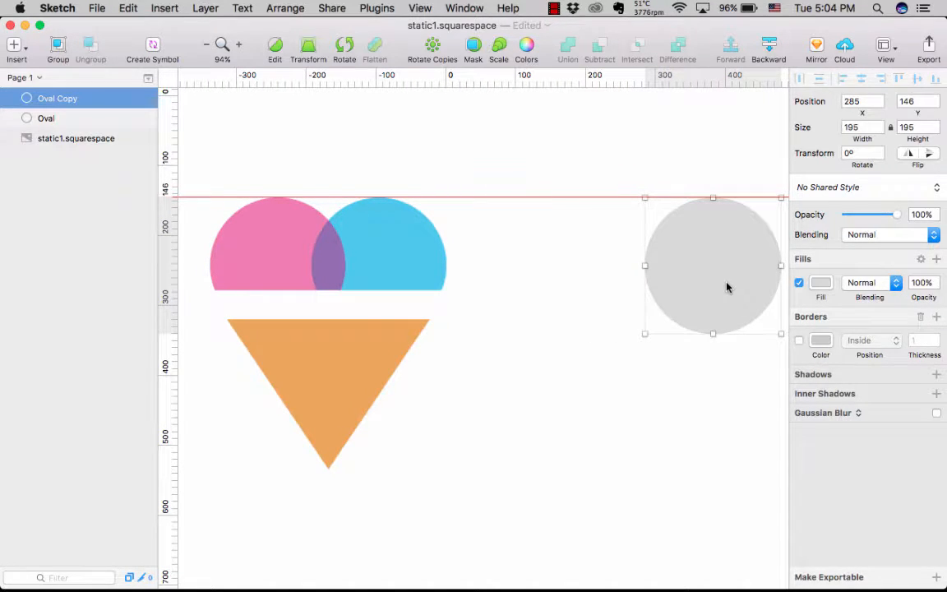
pyautogui.hotkey('shift', 'Left')
pyautogui.hotkey('shift', 'Left')
pyautogui.hotkey('shift', 'Left')
pyautogui.moveTo(705, 283); pyautogui.dragTo(283, 279)
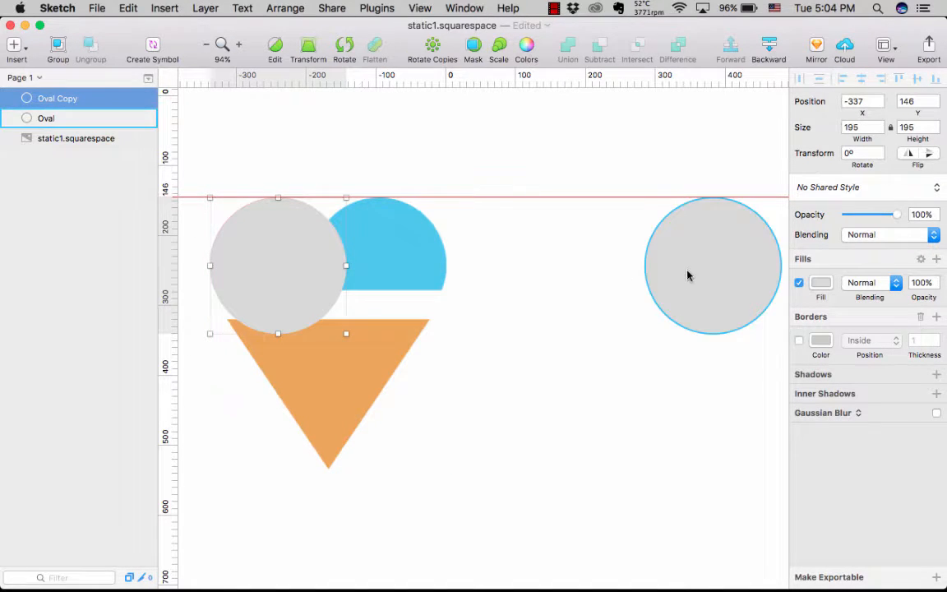
pyautogui.moveTo(688, 275); pyautogui.dragTo(358, 277)
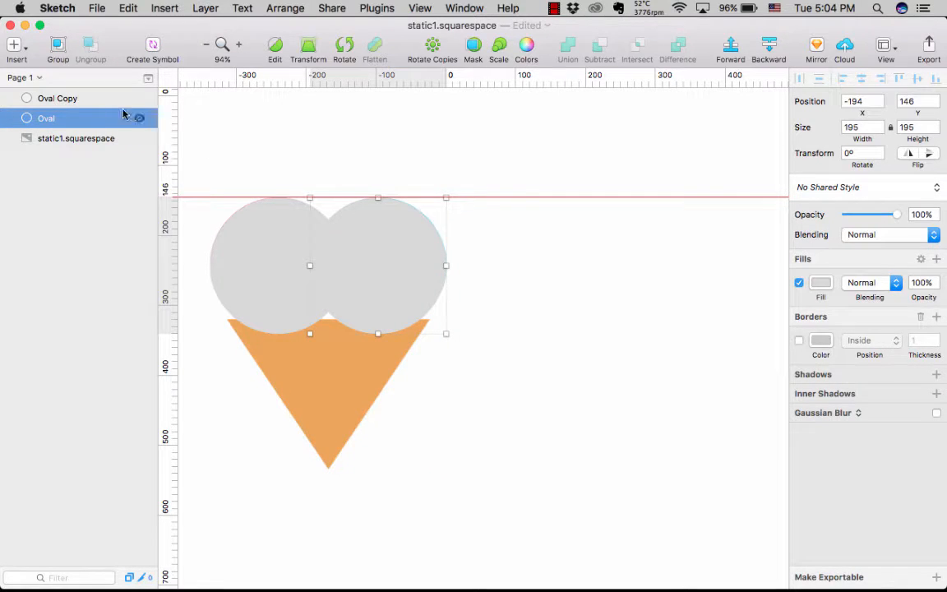
# - Rename the layer of the circle covering the blue scoop to "Blue Oval"
pyautogui.doubleClick(44, 120)
pyautogui.write('Blue')
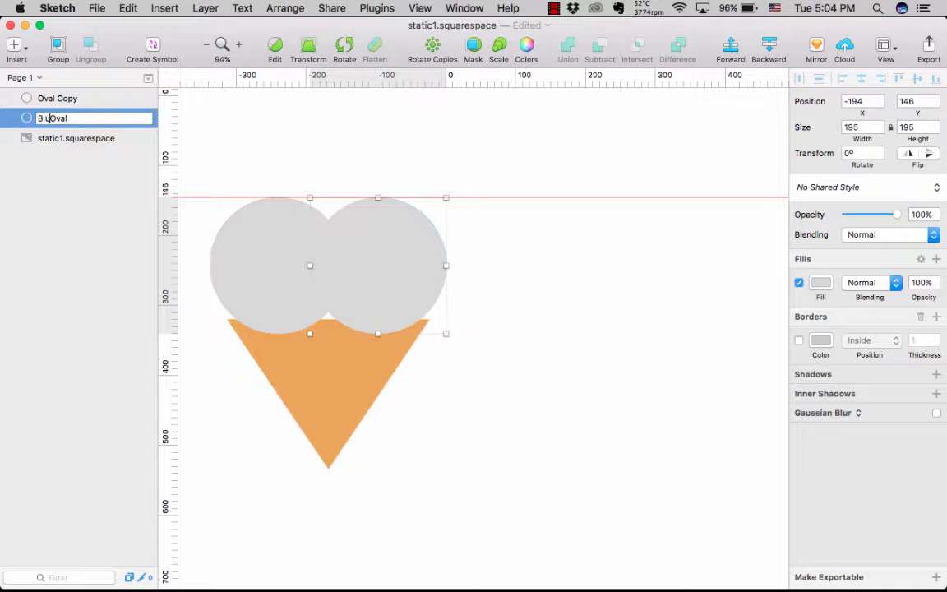
pyautogui.press('Return')
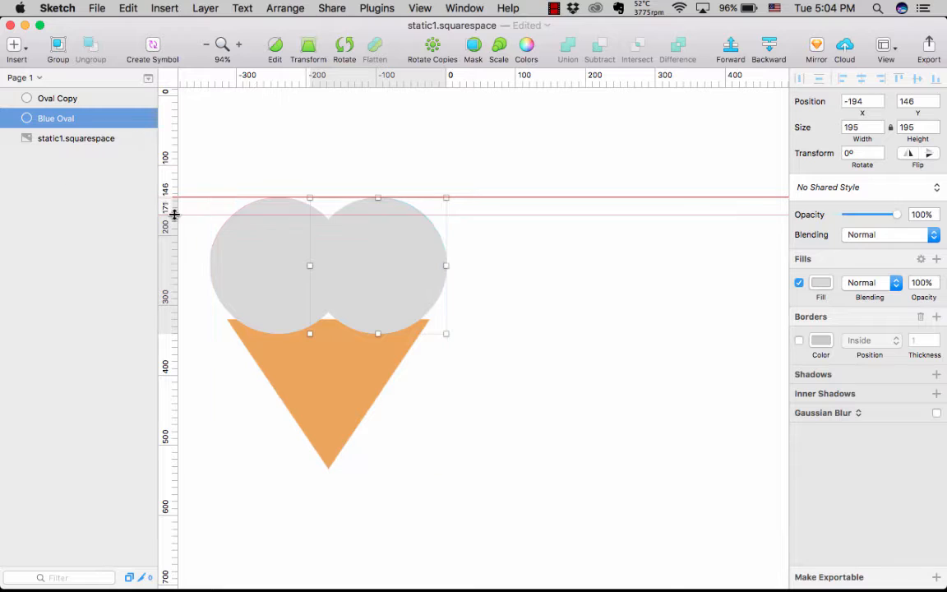
# - Rename the layer of the circle covering the pink scoop to "Pink Oval"
pyautogui.click(237, 265)
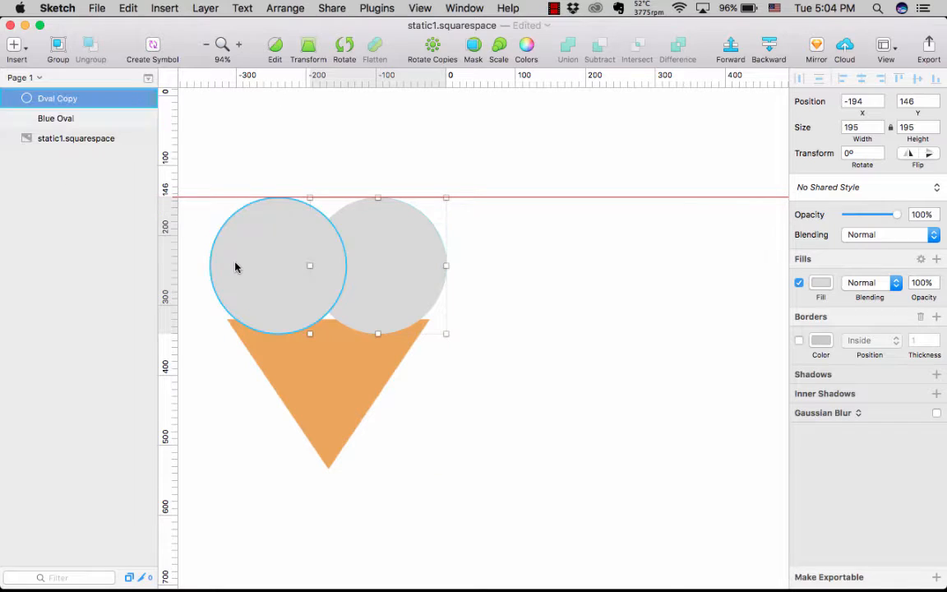
pyautogui.doubleClick(66, 100)
pyautogui.press('Right')
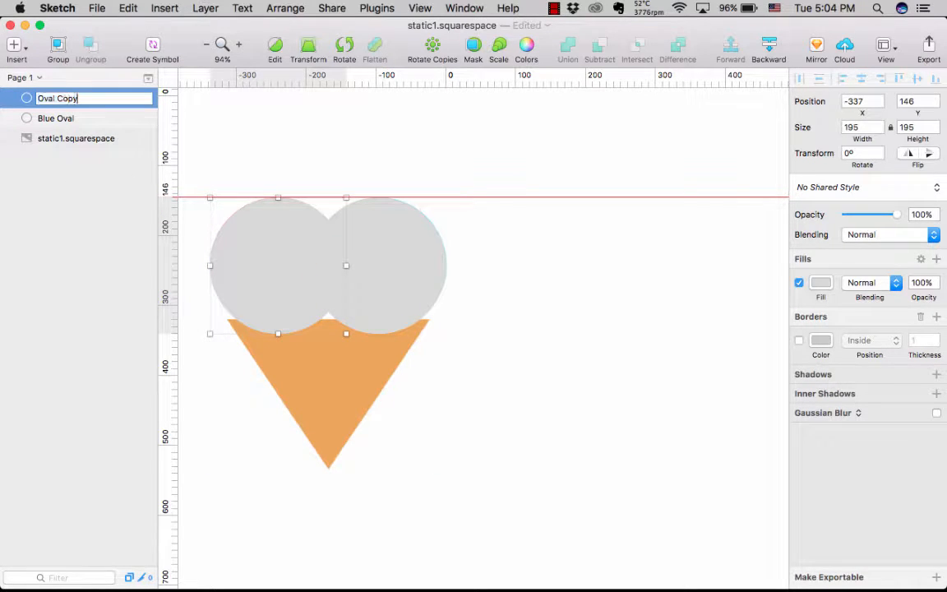
pyautogui.press('BackSpace')
pyautogui.press('BackSpace')
pyautogui.press('BackSpace')
pyautogui.press('BackSpace')
pyautogui.write('Pin')
pyautogui.press('Return')
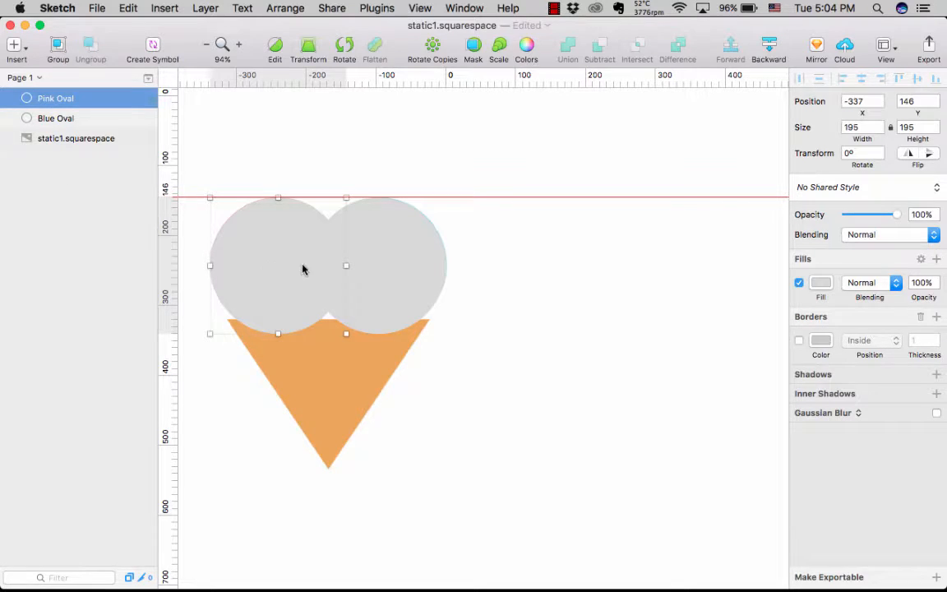
# - Move both circles together to the right of the logo, with Pink Oval at about X 85 and their tops on the guide
pyautogui.keyDown('shift'); pyautogui.click(374, 270); pyautogui.keyUp('shift')
pyautogui.moveTo(375, 273); pyautogui.dragTo(669, 272)
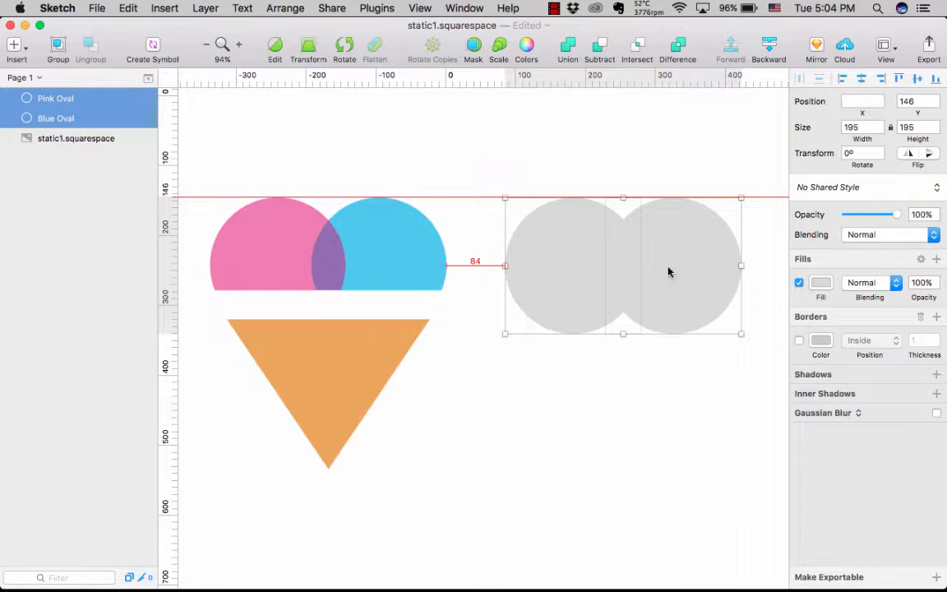
pyautogui.click(670, 414)
# - Fill Pink Oval with the pink F27EB2 sampled from the logo's pink scoop
pyautogui.click(558, 270)
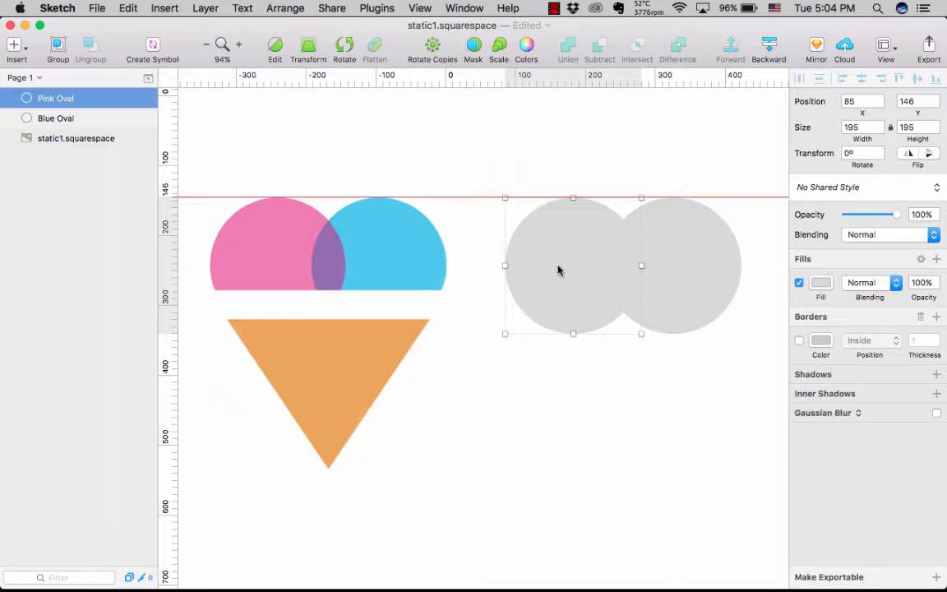
pyautogui.click(820, 285)
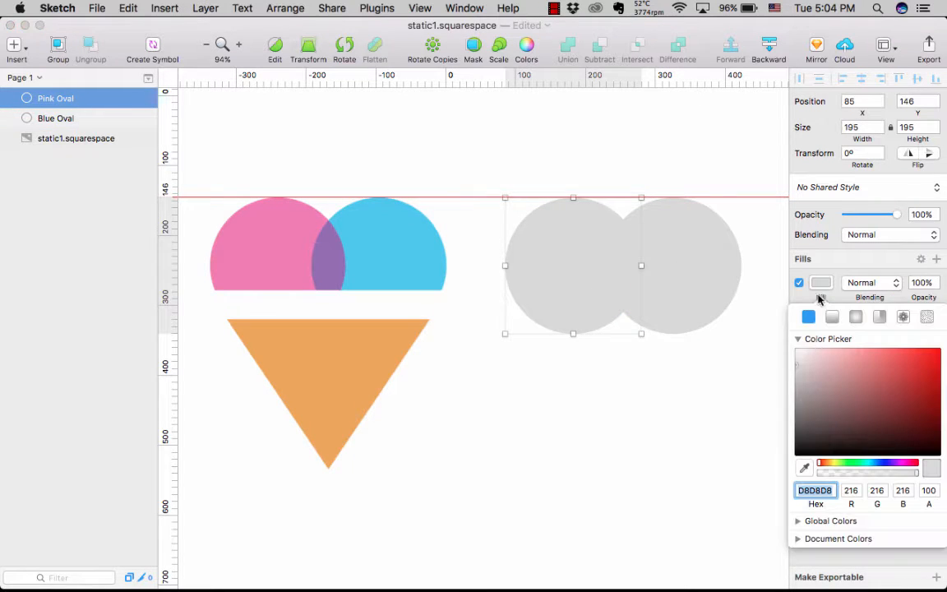
pyautogui.click(804, 465)
pyautogui.click(282, 264)
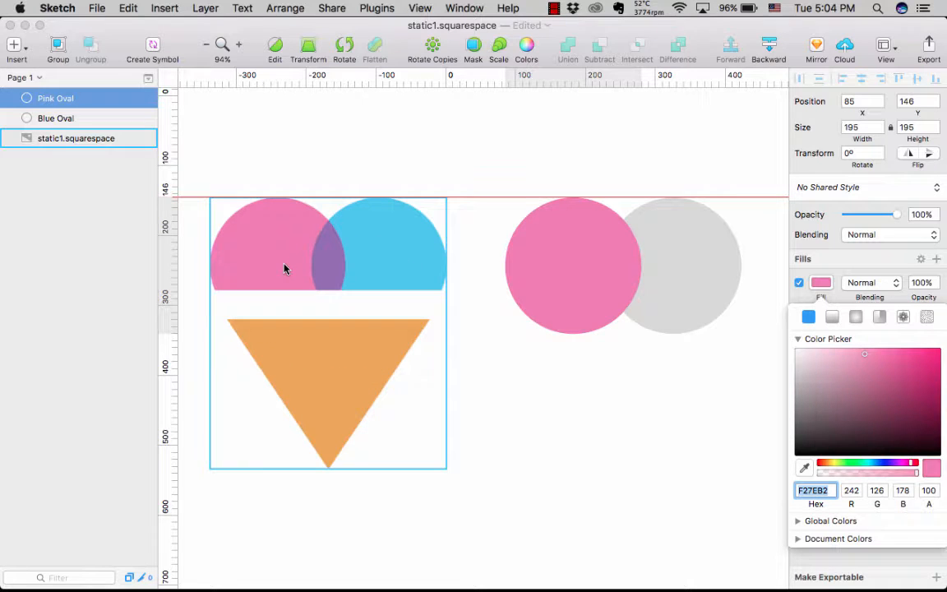
# - Fill Blue Oval with the blue 4EC9EE sampled from the logo's blue scoop
pyautogui.click(643, 274)
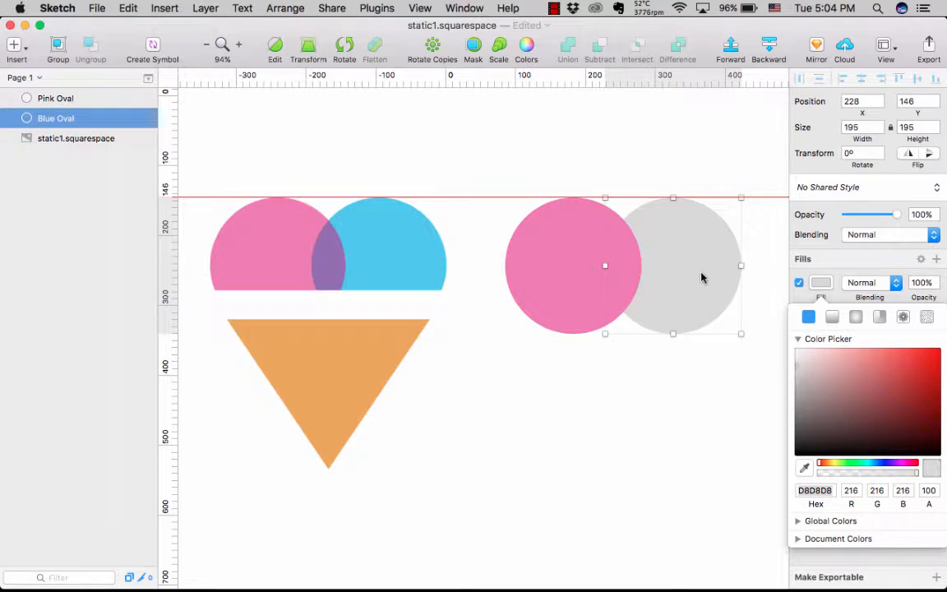
pyautogui.click(804, 468)
pyautogui.click(402, 251)
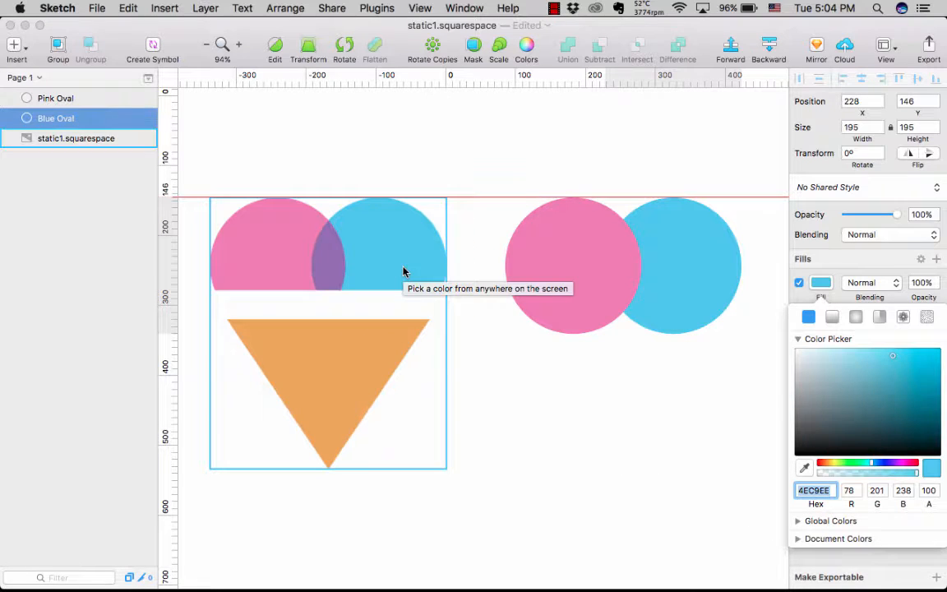
# - Bring Blue Oval forward so that it lies in front of Pink Oval
pyautogui.click(670, 284)
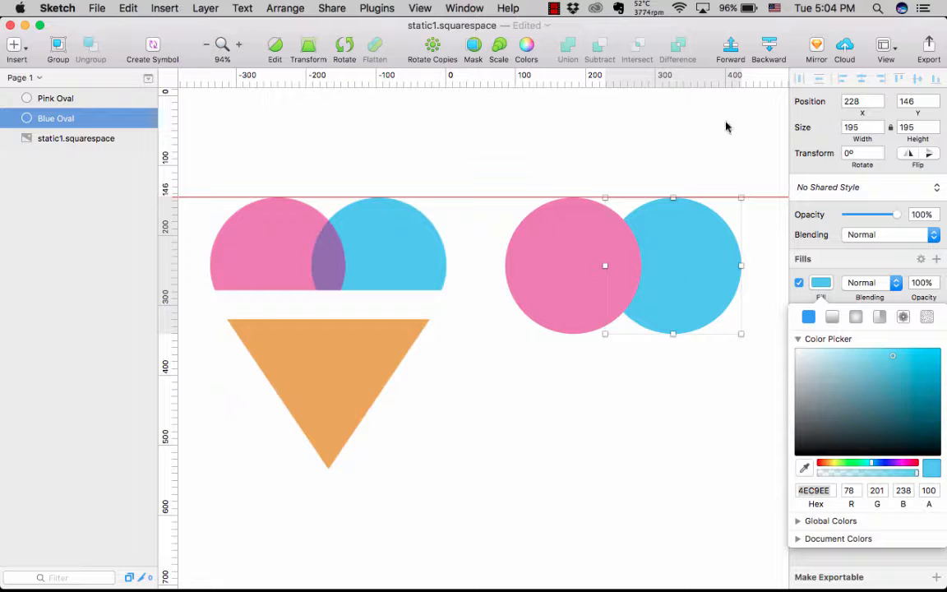
pyautogui.click(730, 46)
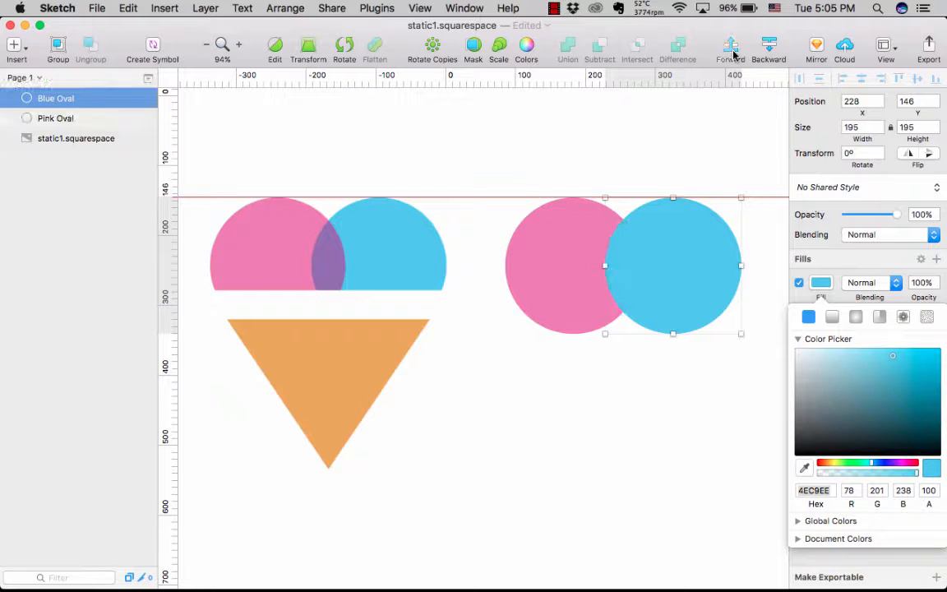
pyautogui.click(617, 343)
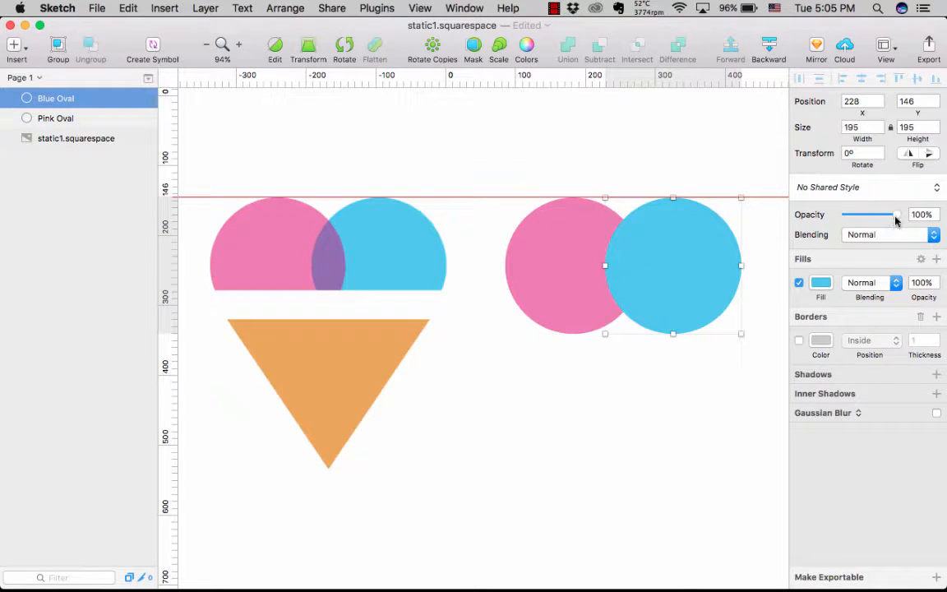
pyautogui.moveTo(898, 219)
pyautogui.mouseDown()
pyautogui.moveTo(875, 219)
pyautogui.moveTo(906, 218)
pyautogui.mouseUp()
# - Duplicate both coloured circles together and move the copies straight up to about Y -88
pyautogui.keyDown('shift'); pyautogui.click(565, 256); pyautogui.keyUp('shift')
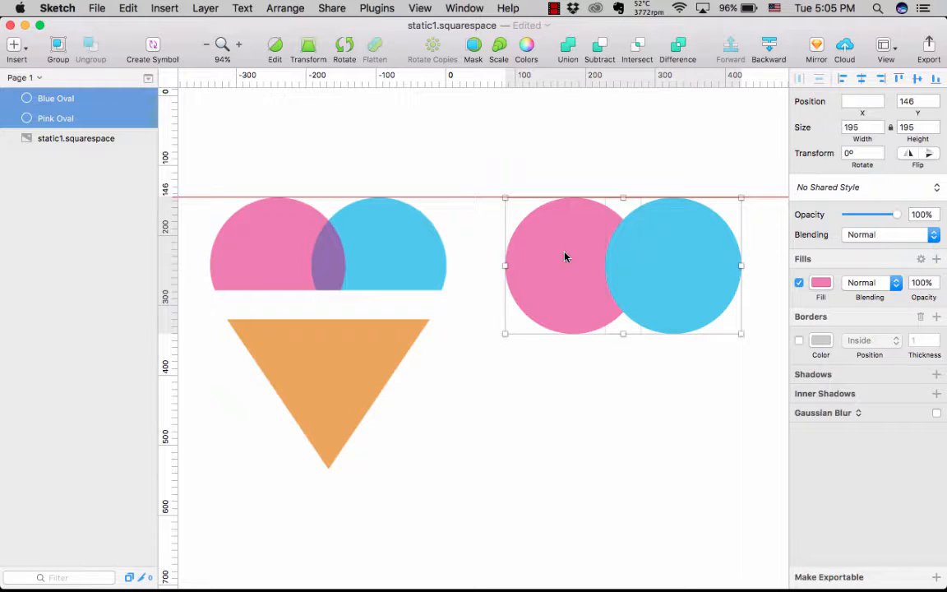
pyautogui.press('super+d')
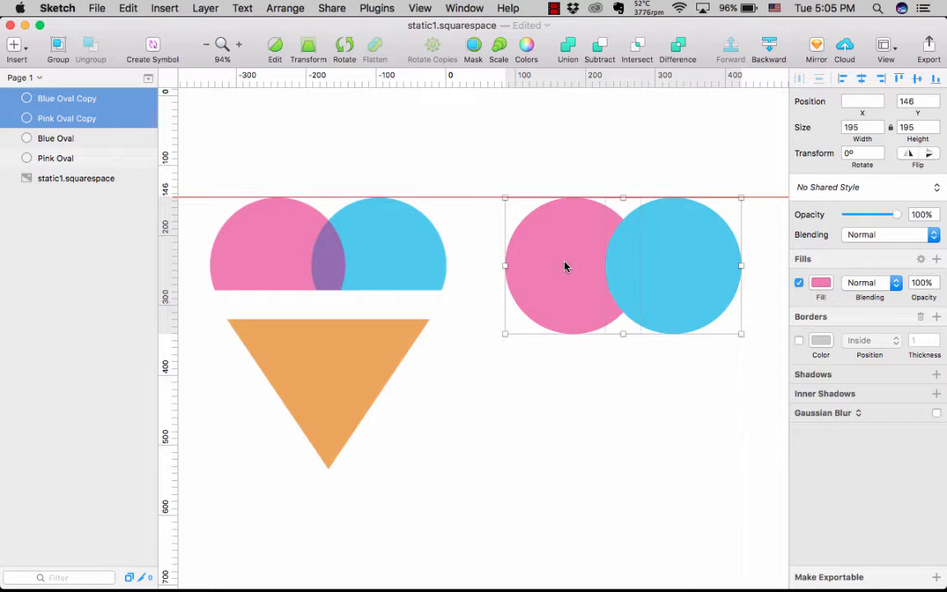
pyautogui.moveTo(565, 257); pyautogui.dragTo(564, 99)
pyautogui.scroll(3, 466, 143)
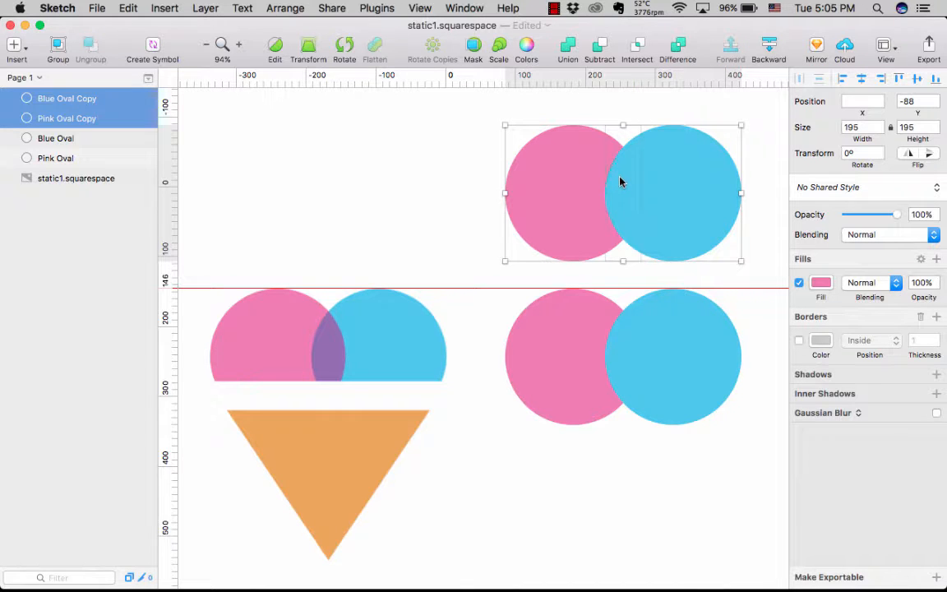
# - Intersect the two copied circles and fill the resulting shape with the purple 956EB0 sampled from the logo's overlap
pyautogui.click(637, 49)
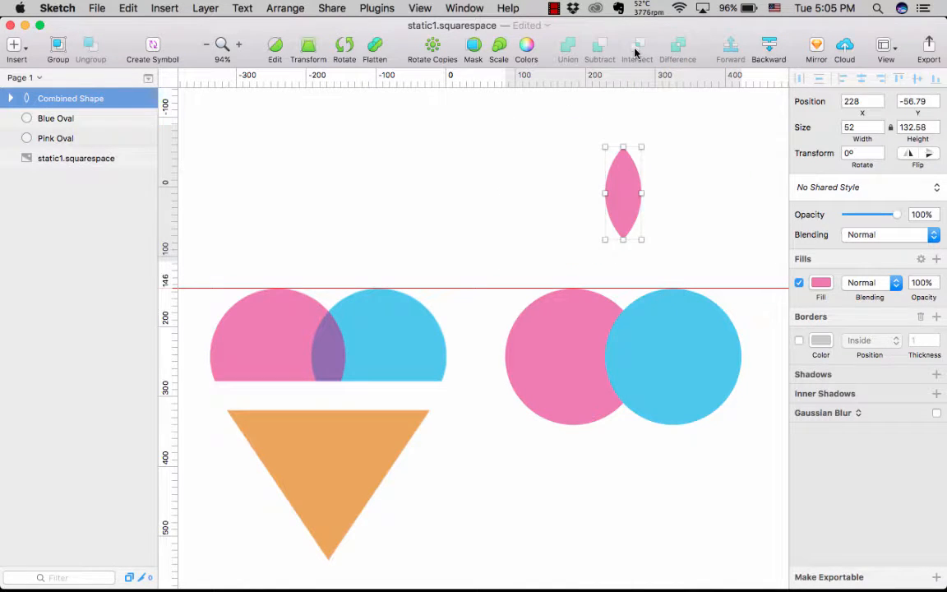
pyautogui.click(819, 284)
pyautogui.click(805, 469)
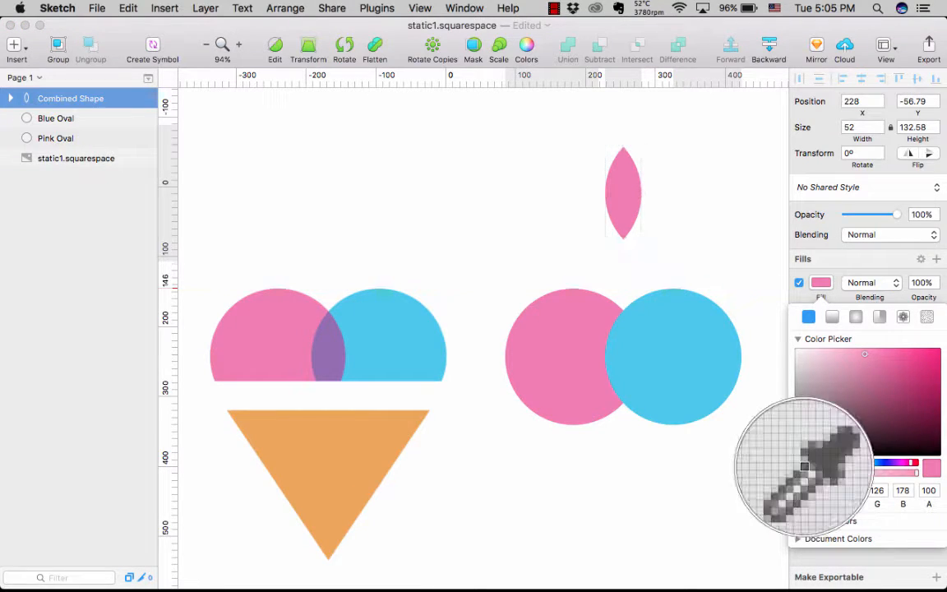
pyautogui.click(329, 369)
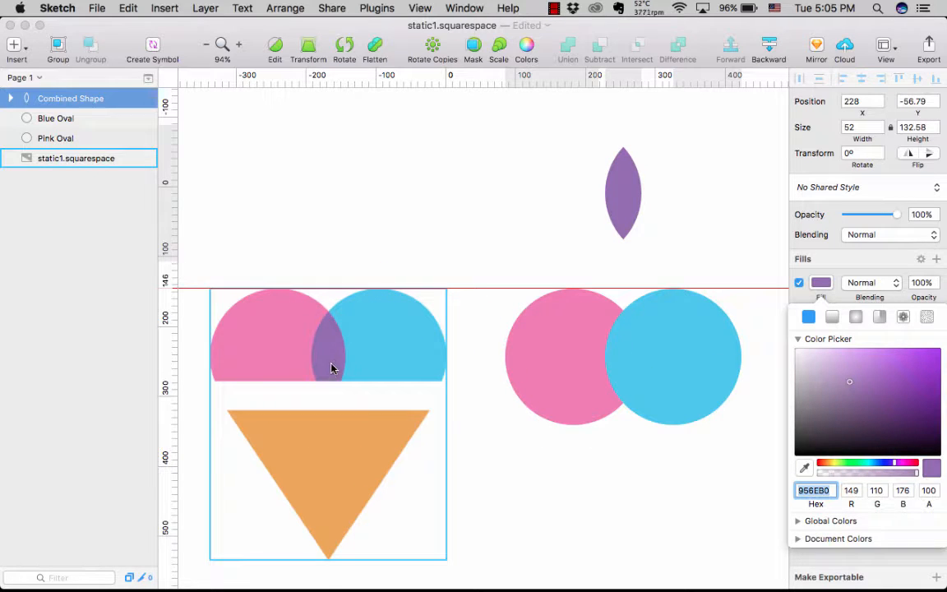
# - Move the purple shape down onto the overlap of the pink and blue circles, at X 228, Y 177
pyautogui.moveTo(623, 235); pyautogui.dragTo(625, 354)
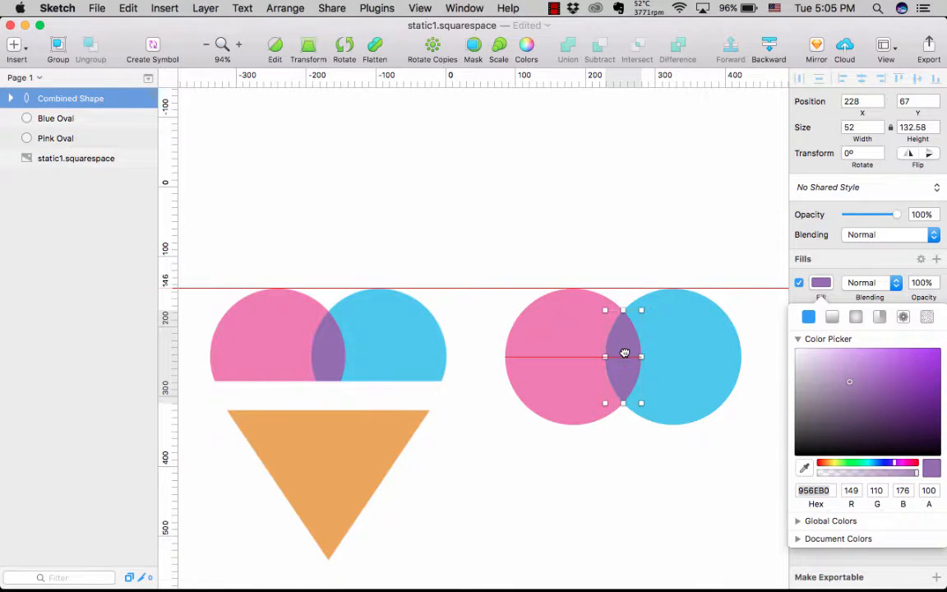
pyautogui.click(636, 232)
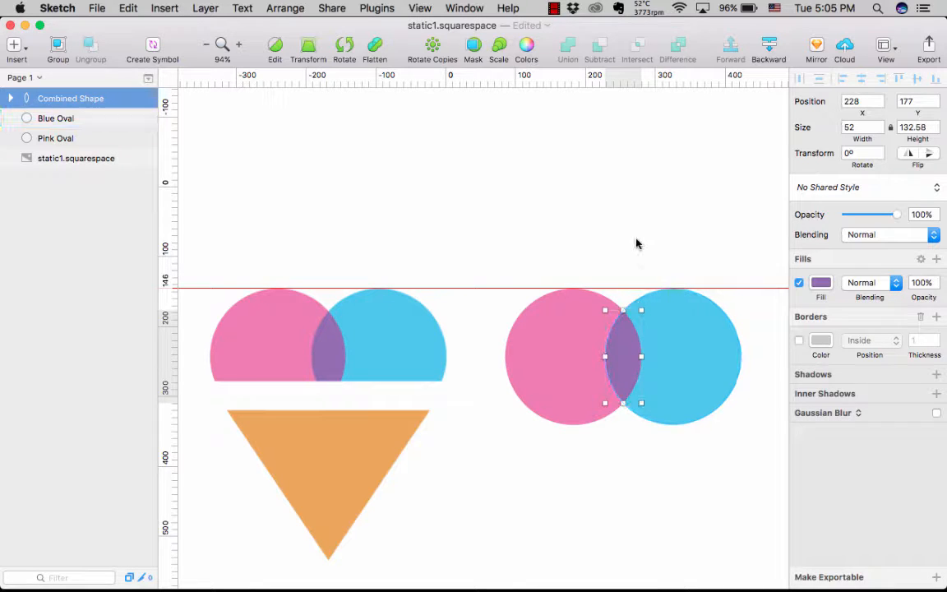
pyautogui.click(636, 241)
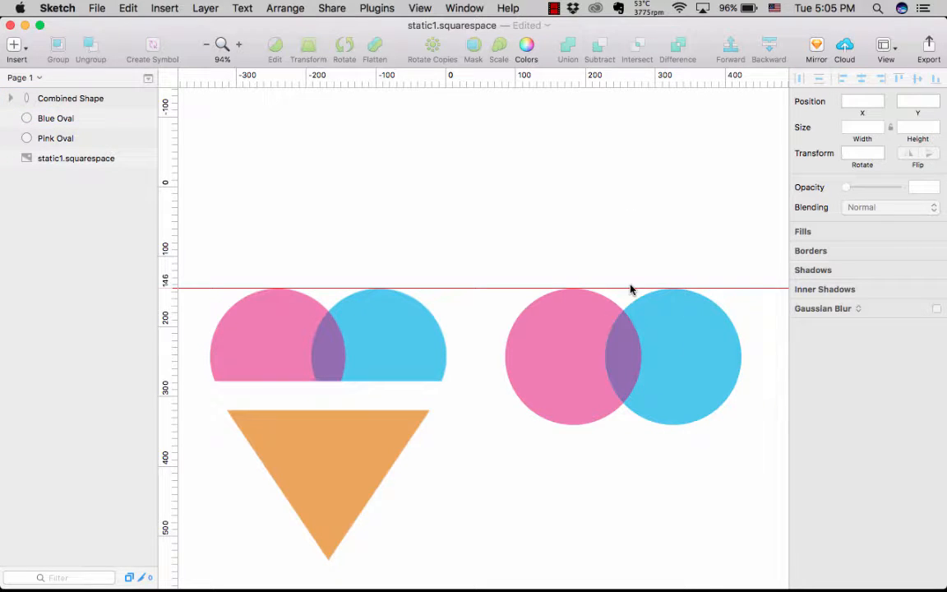
# - Compare the purple overlap and lower edges of the recreated scoops with the original logo up close
pyautogui.scroll(3, 632, 287)
pyautogui.scroll(-5, 630, 287)
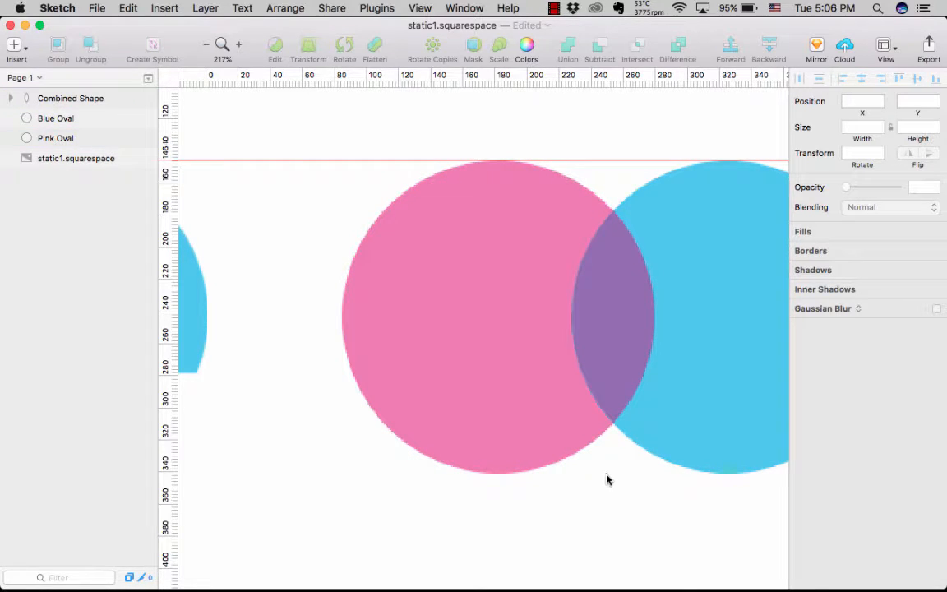
pyautogui.scroll(-5, 606, 480)
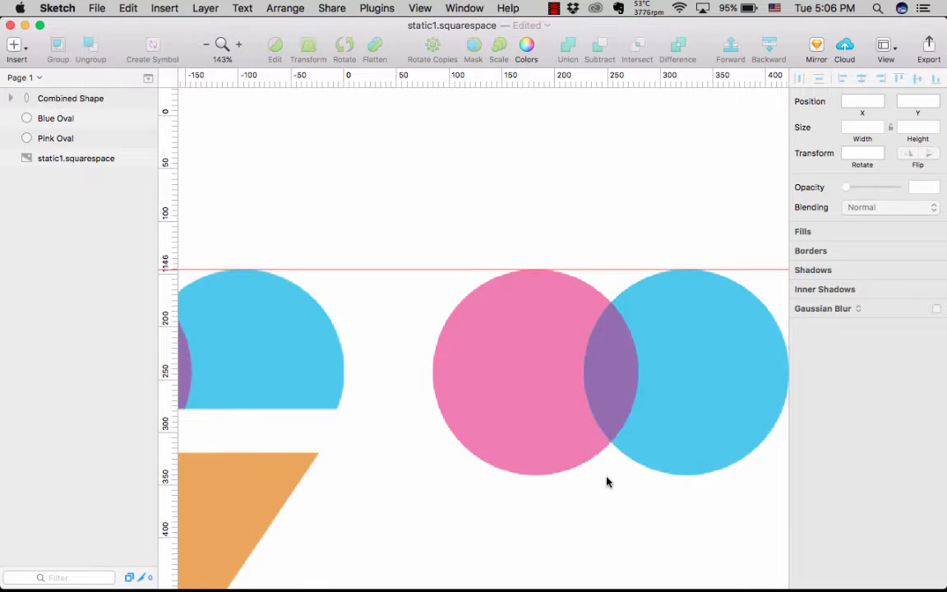
pyautogui.scroll(-5, 606, 480)
pyautogui.hscroll(-2, 606, 480)
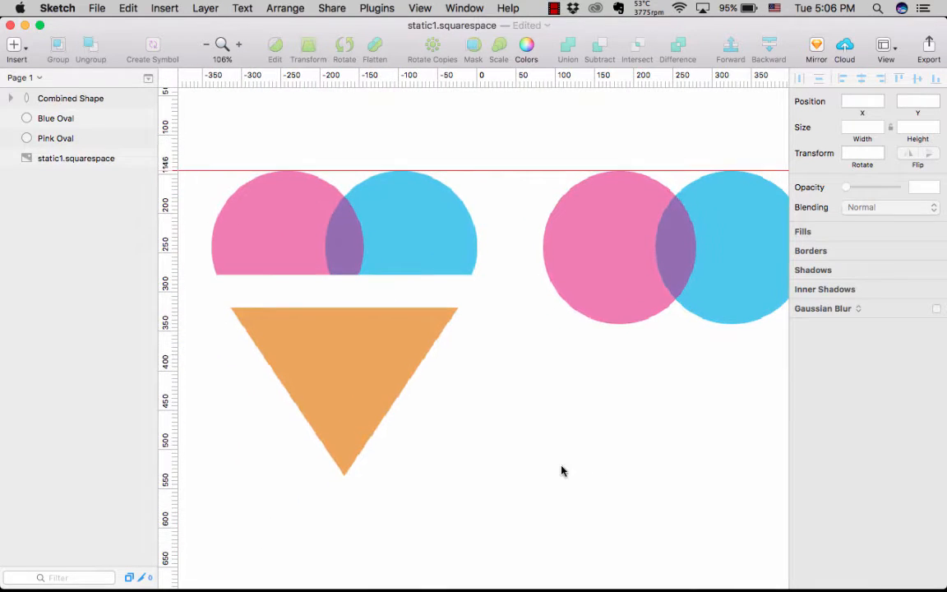
pyautogui.hscroll(2, 658, 398)
pyautogui.click(340, 245)
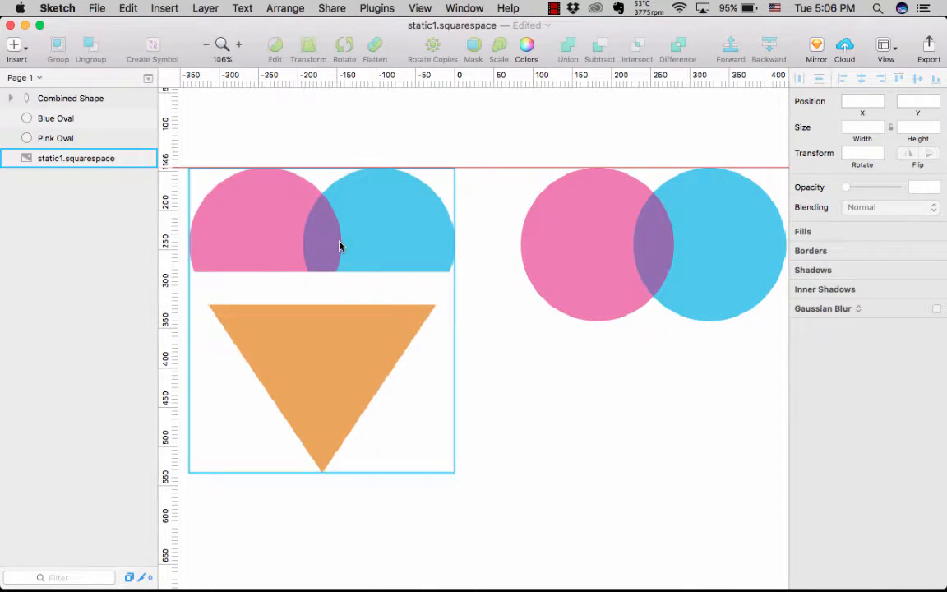
pyautogui.scroll(5, 340, 245)
pyautogui.hscroll(-2, 291, 206)
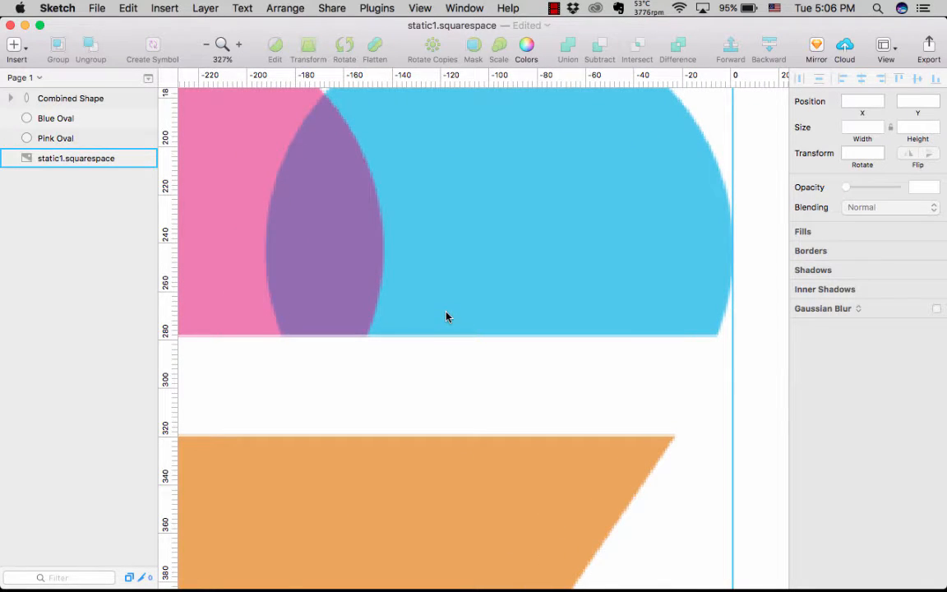
pyautogui.scroll(-5, 446, 318)
pyautogui.hscroll(4, 446, 317)
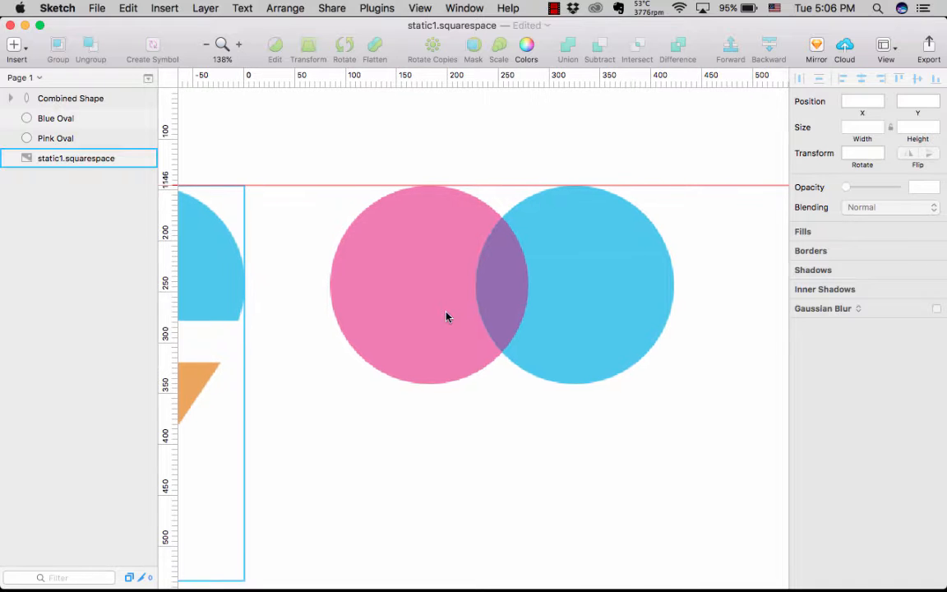
# - Duplicate Pink Oval and move the copy above Blue Oval in the layer order
pyautogui.click(569, 310)
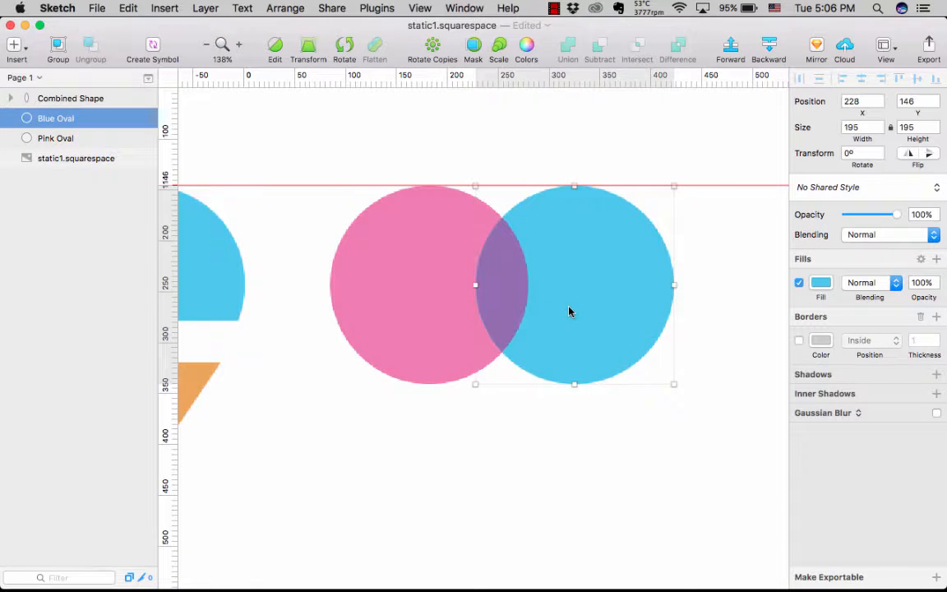
pyautogui.click(418, 299)
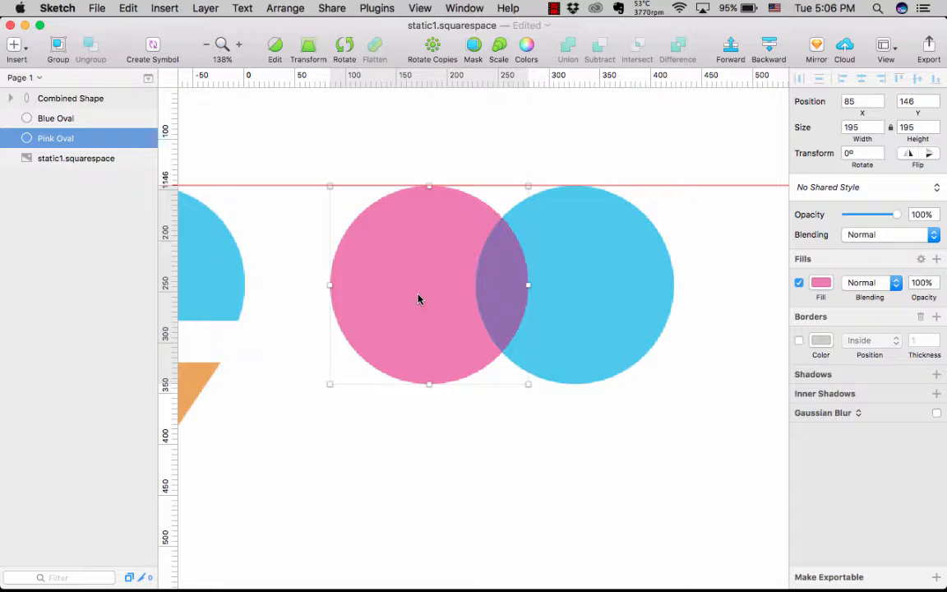
pyautogui.press('super+d')
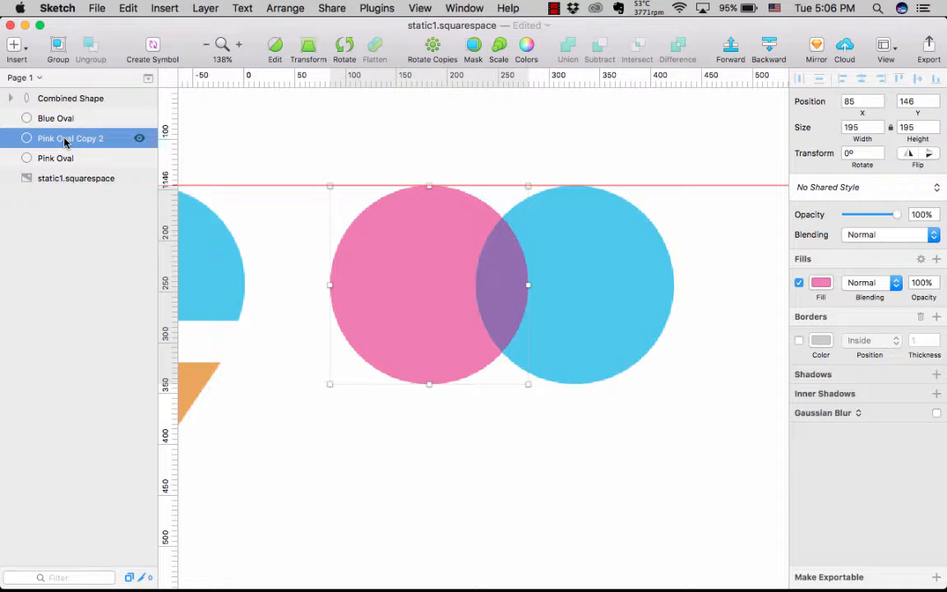
pyautogui.moveTo(65, 142); pyautogui.dragTo(65, 112)
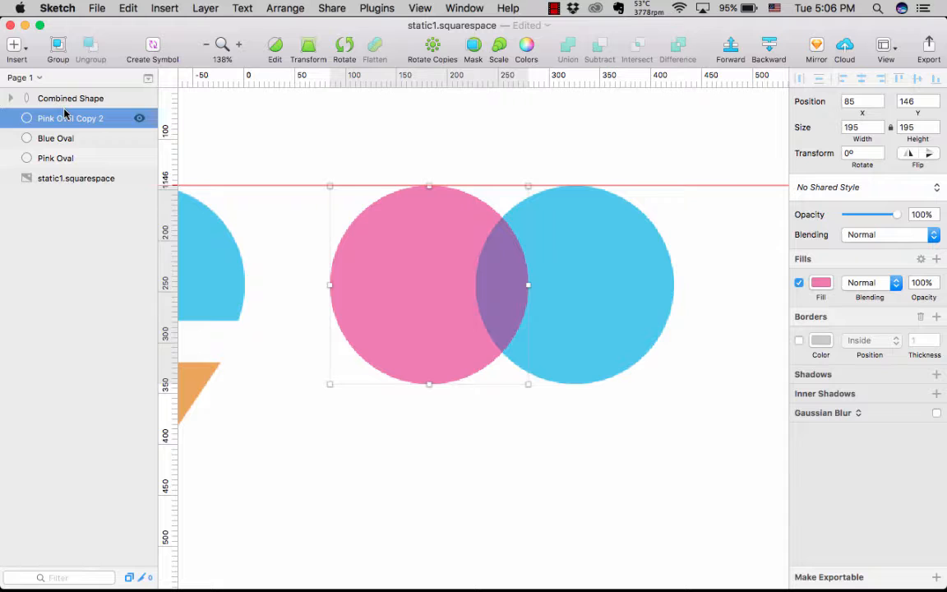
# - Try subtracting Pink Oval Copy 2 from Blue Oval and shifting the blue circle inside the result, undoing back to the separate ovals
pyautogui.keyDown('shift'); pyautogui.click(596, 272); pyautogui.keyUp('shift')
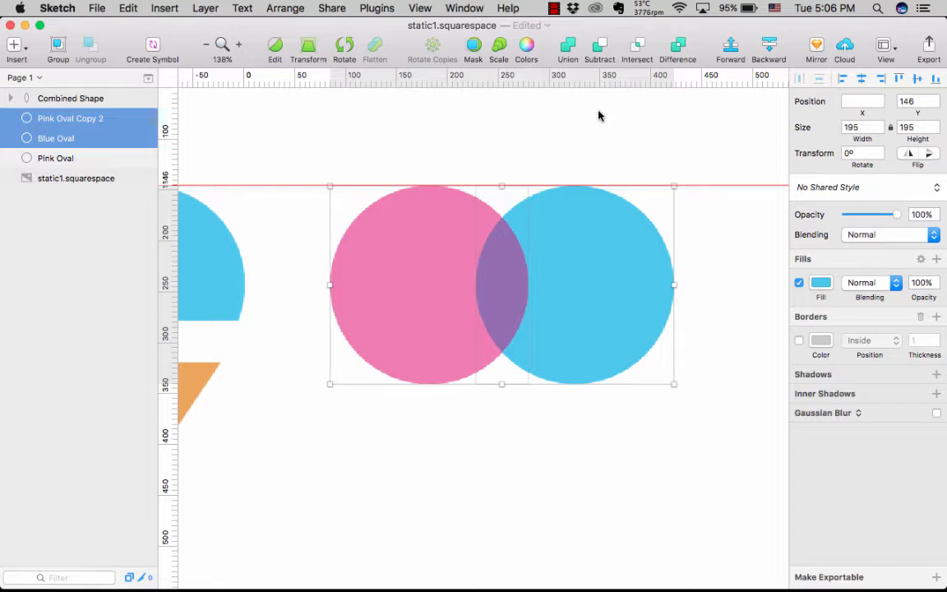
pyautogui.click(597, 48)
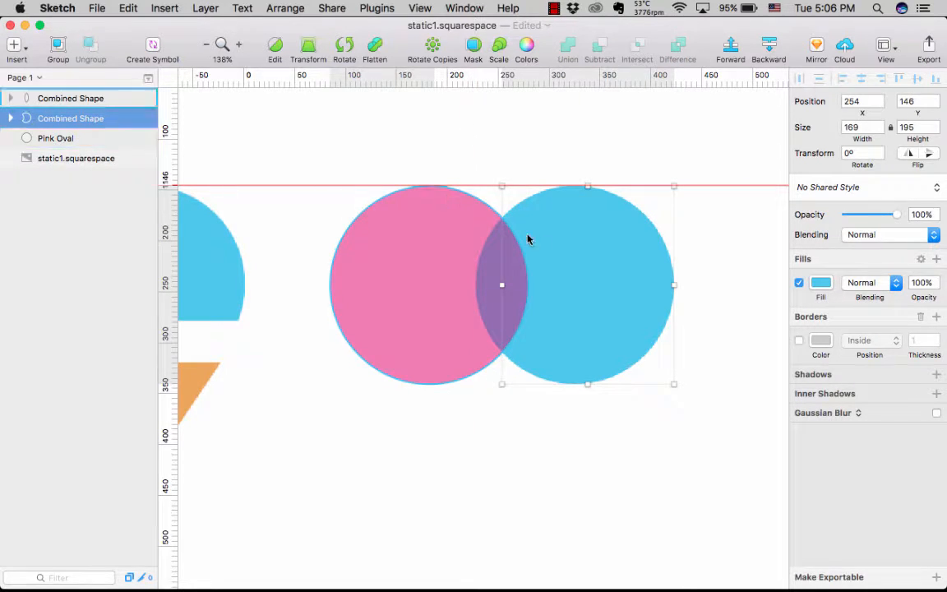
pyautogui.doubleClick(567, 258)
pyautogui.moveTo(567, 258); pyautogui.dragTo(648, 258)
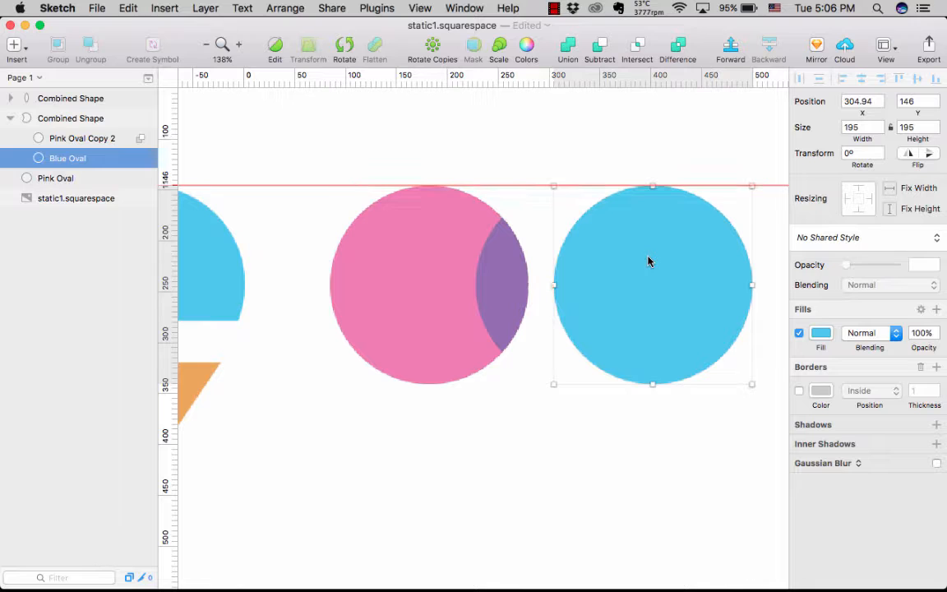
pyautogui.press('super+z')
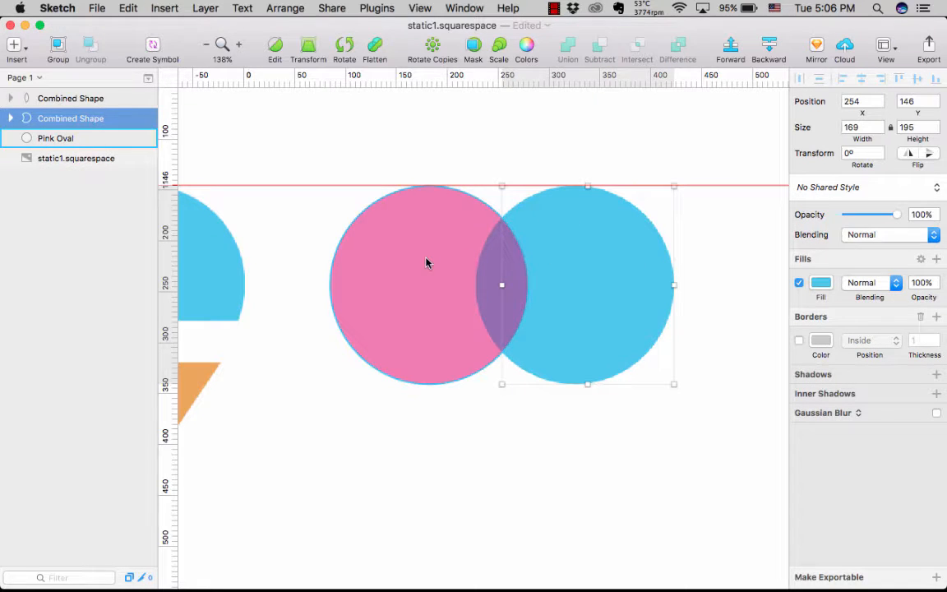
pyautogui.doubleClick(78, 119)
pyautogui.press('super+z')
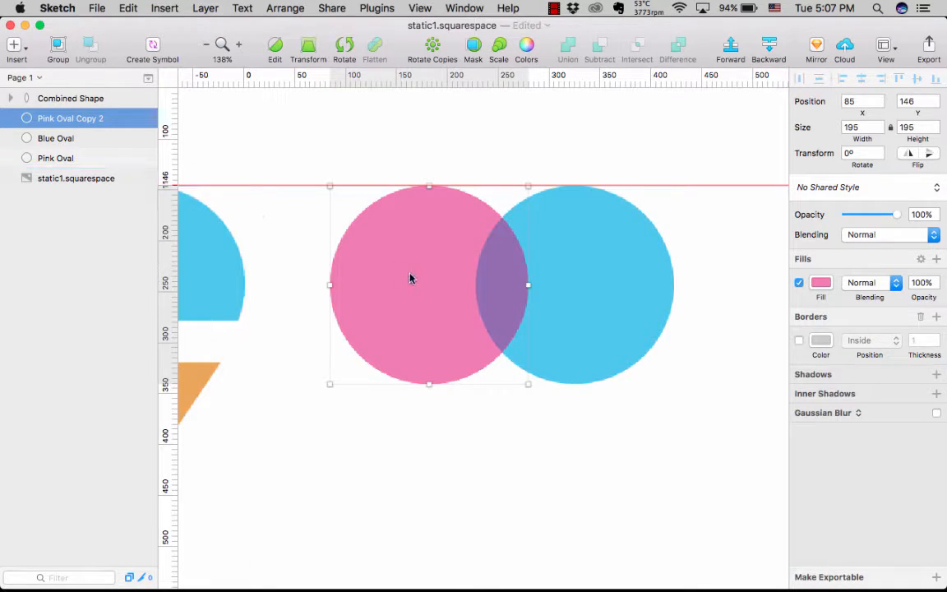
# - Move Pink Oval Copy 2 and Blue Oval together straight down to Y 339, clear of the purple overlap
pyautogui.moveTo(411, 283)
pyautogui.mouseDown()
pyautogui.moveTo(409, 413)
pyautogui.moveTo(408, 278)
pyautogui.mouseUp()
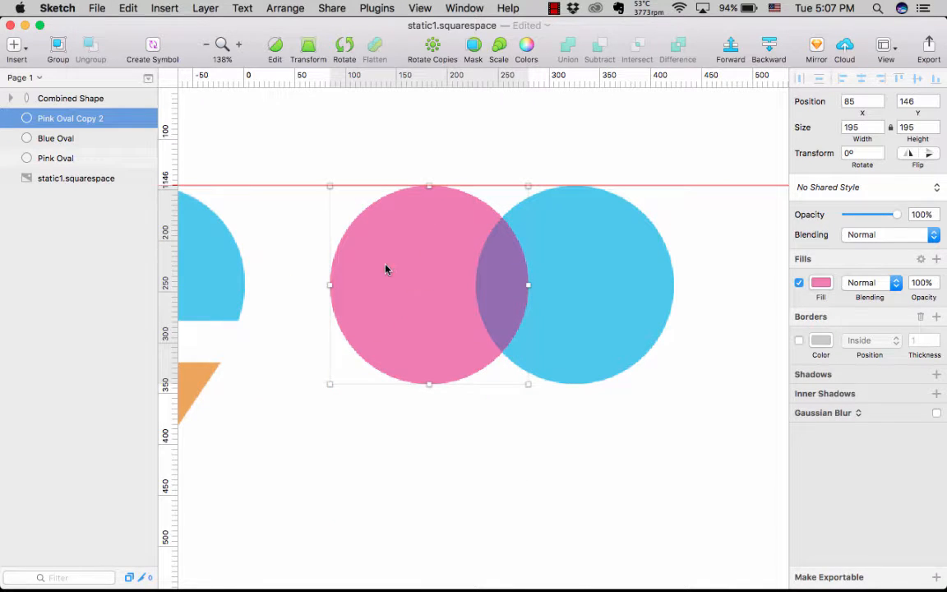
pyautogui.click(54, 140)
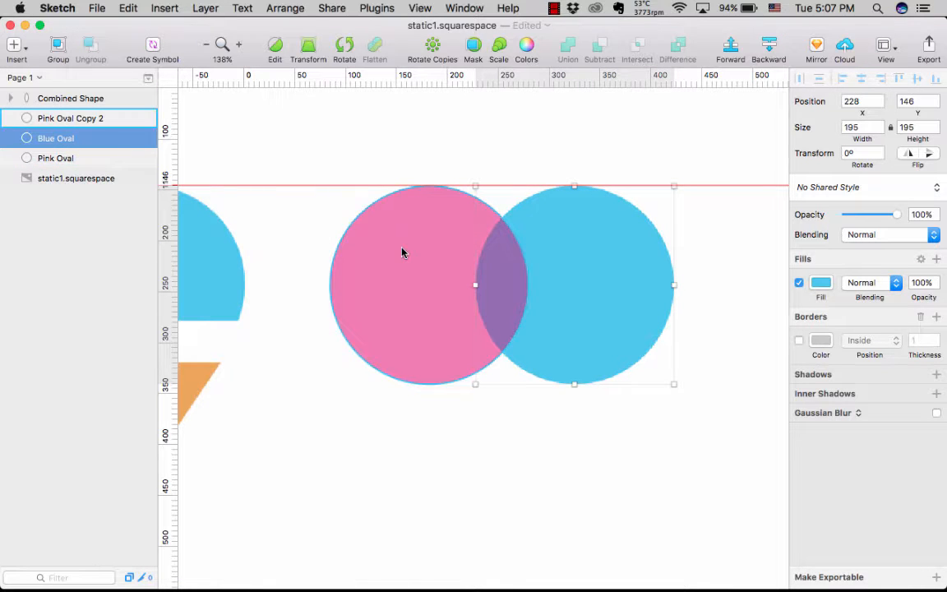
pyautogui.click(415, 271)
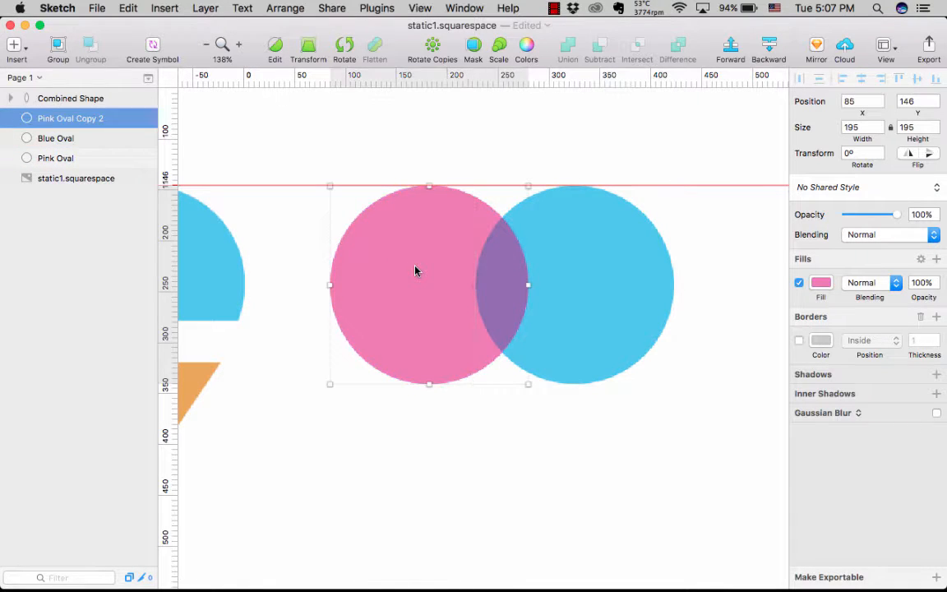
pyautogui.keyDown('shift'); pyautogui.click(589, 281); pyautogui.keyUp('shift')
pyautogui.moveTo(587, 296); pyautogui.dragTo(585, 474)
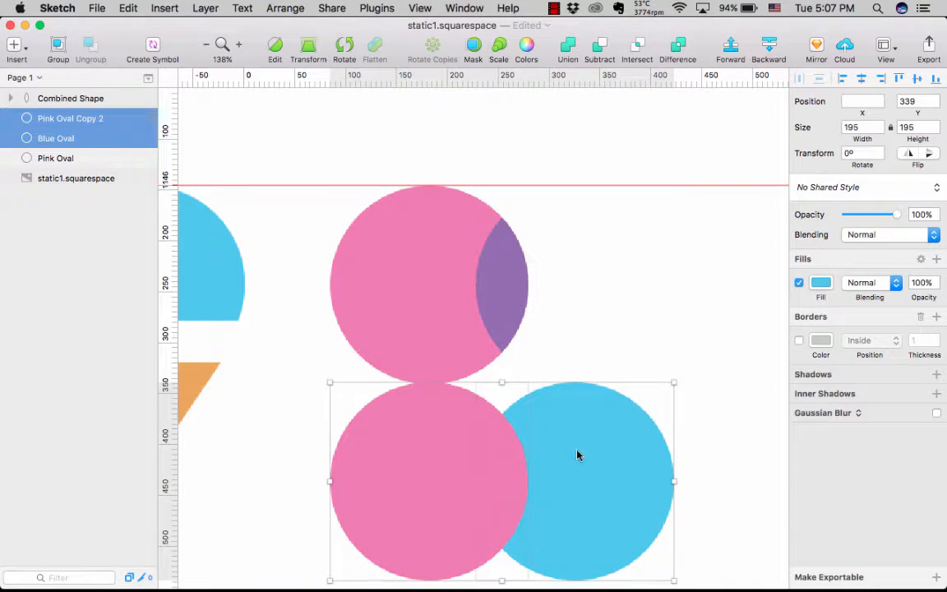
# - Subtract the pink copy from Blue Oval and move the resulting blue shape back up to X 254, Y 146
pyautogui.click(600, 47)
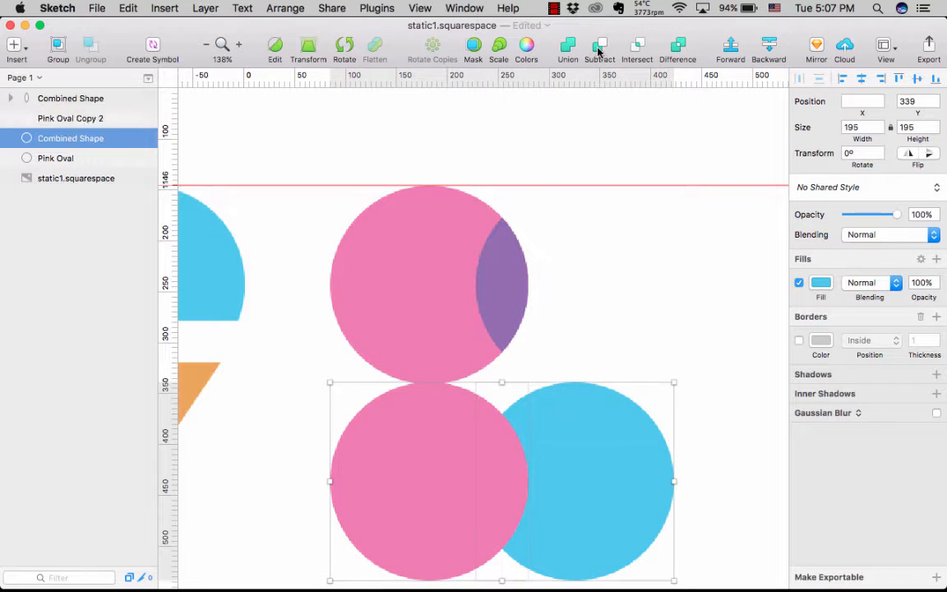
pyautogui.moveTo(575, 474); pyautogui.dragTo(580, 293)
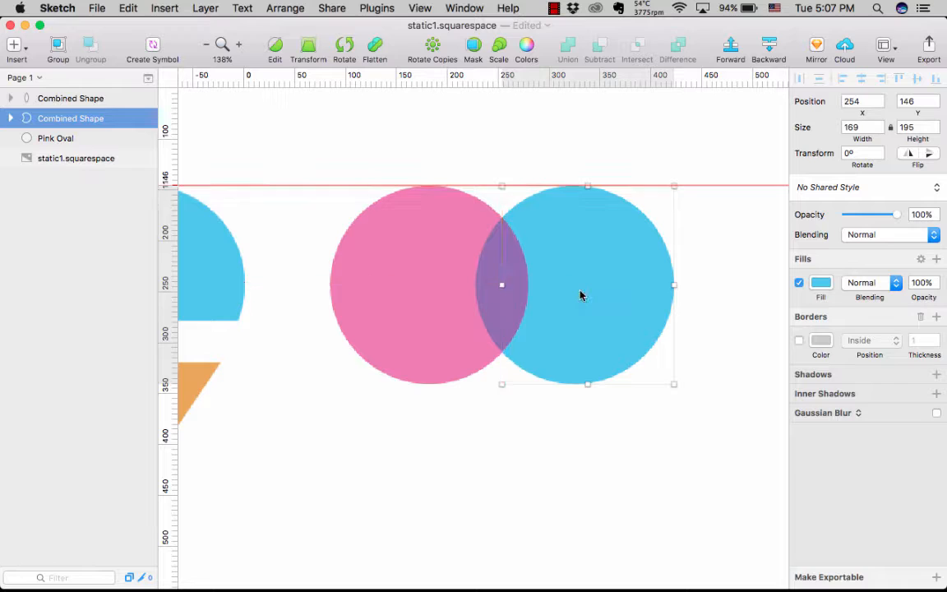
pyautogui.click(605, 472)
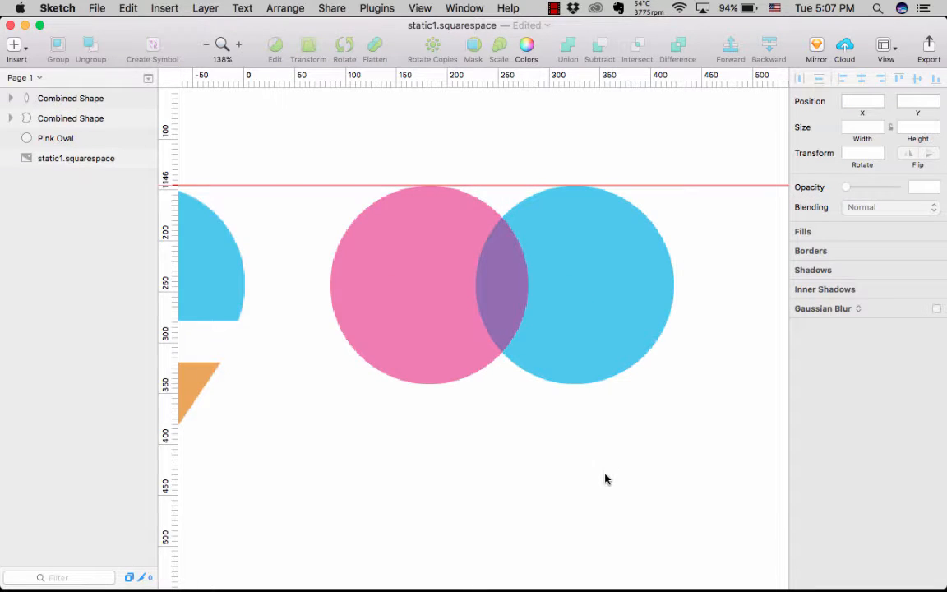
# - Group Pink Oval and the two combined shapes, and rename the group Scoops
pyautogui.scroll(-3, 605, 472)
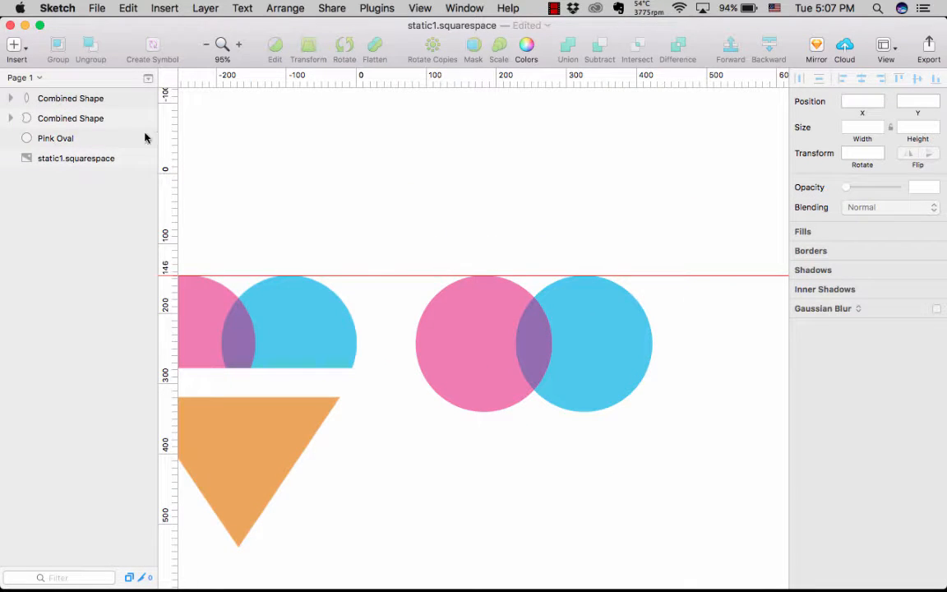
pyautogui.click(59, 140)
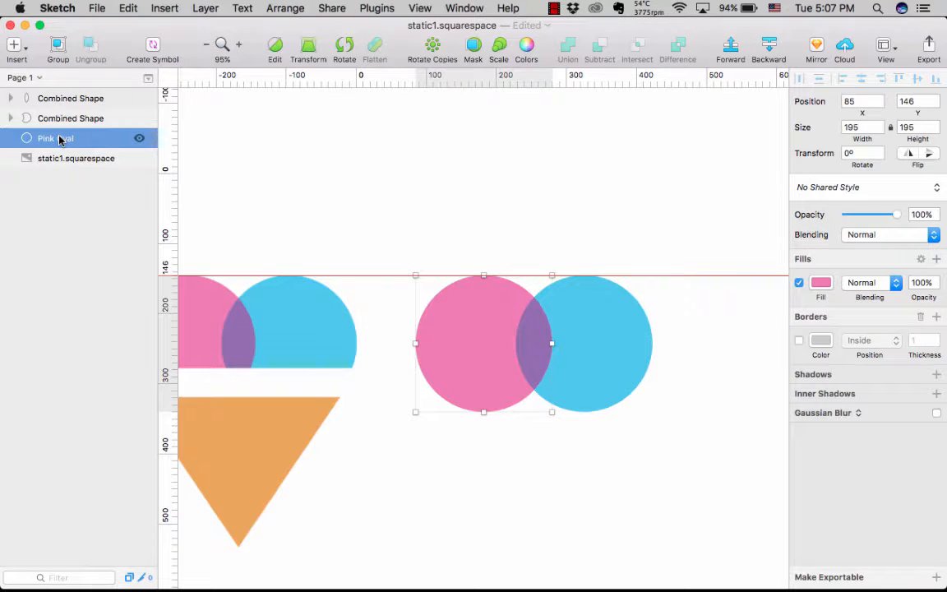
pyautogui.keyDown('shift'); pyautogui.click(63, 97); pyautogui.keyUp('shift')
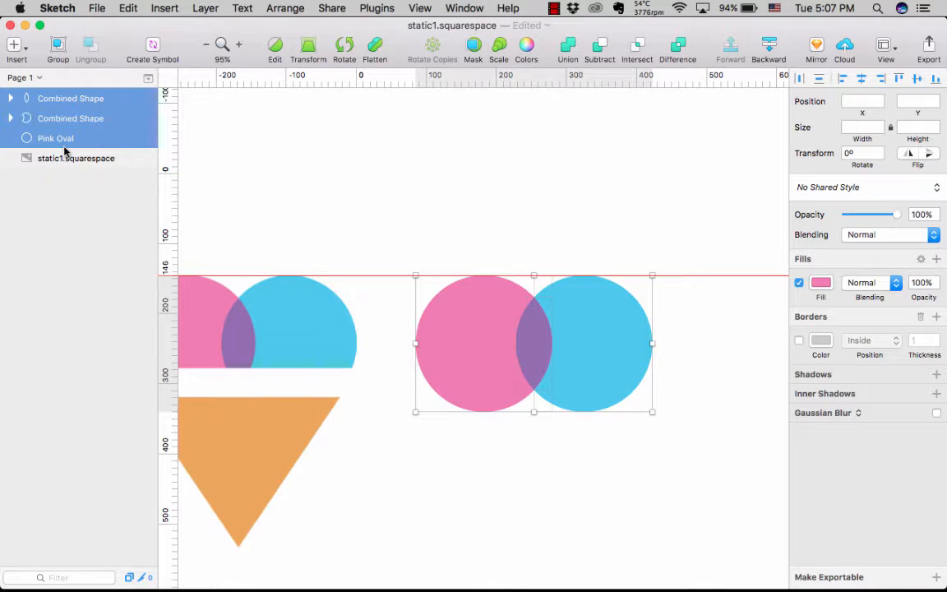
pyautogui.press('super+g')
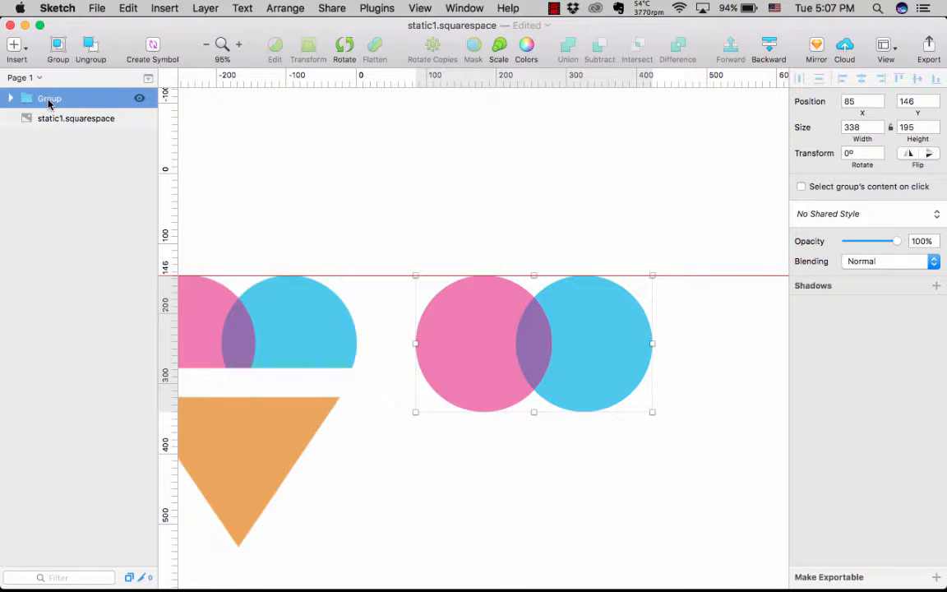
pyautogui.doubleClick(49, 99)
pyautogui.write('S')
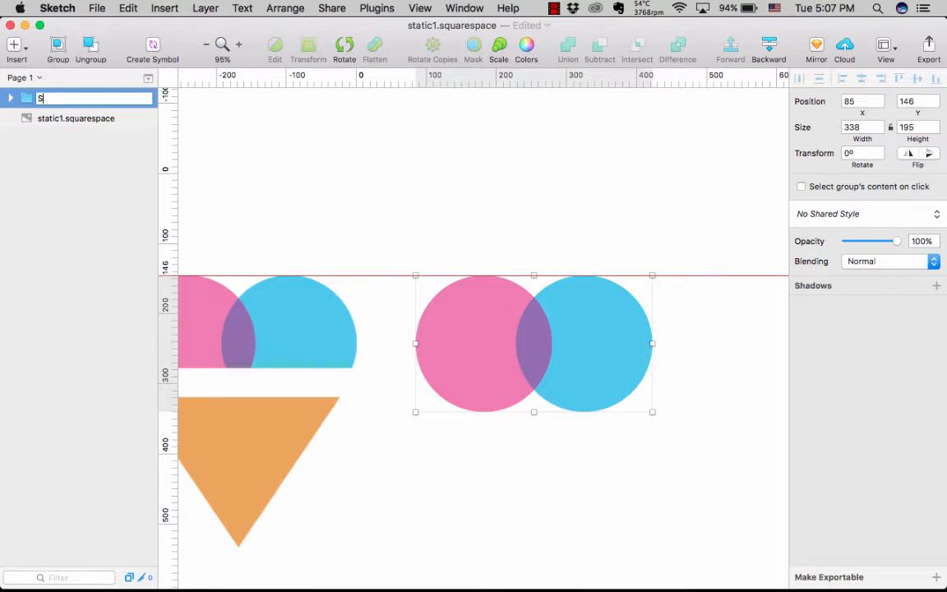
pyautogui.write('coops')
pyautogui.press('Return')
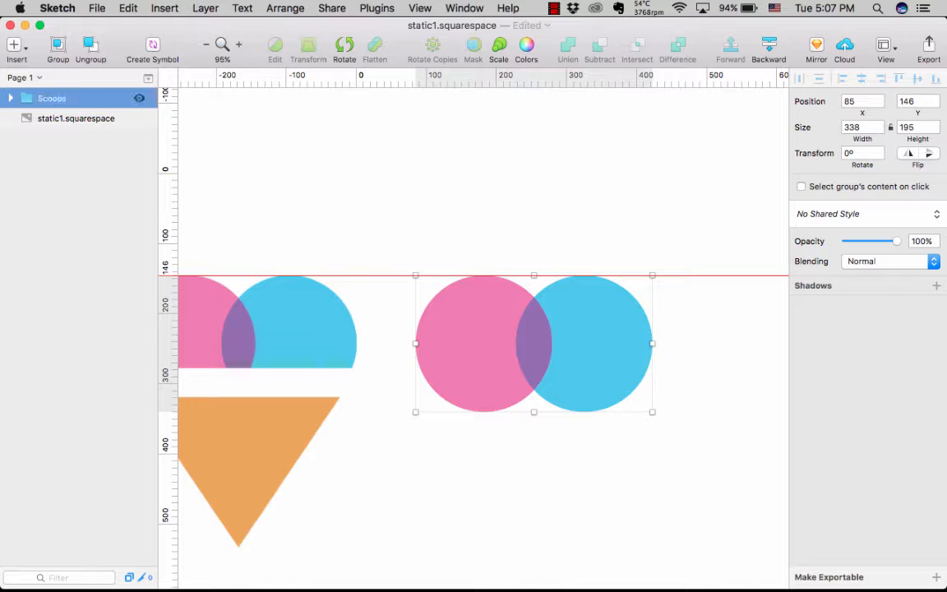
# - Try hiding the lower part of the recreated scoops with a 346 by 116 rectangle at X 85, Y 277 filled FFFFFF, and delete it
pyautogui.hscroll(-3, 408, 484)
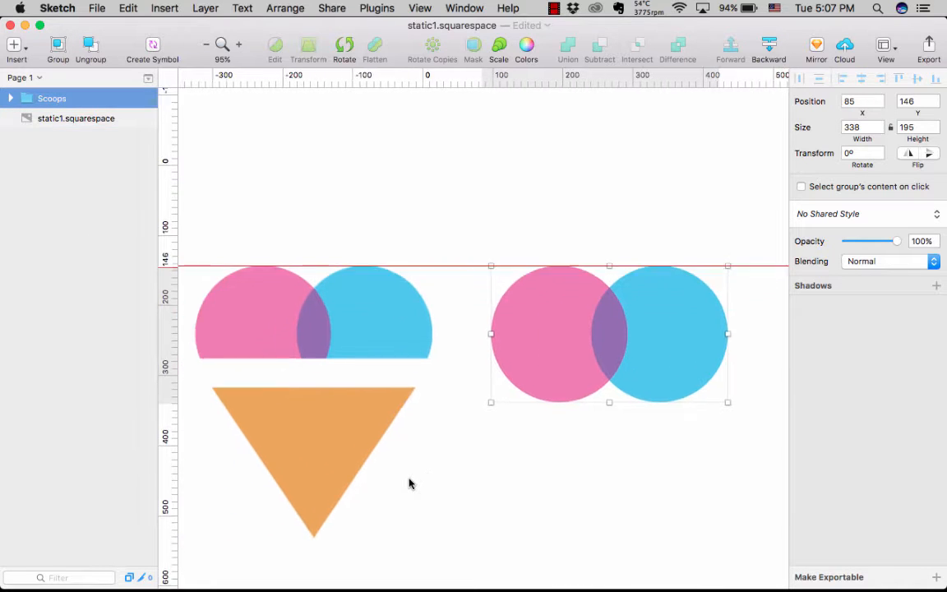
pyautogui.scroll(-2, 408, 485)
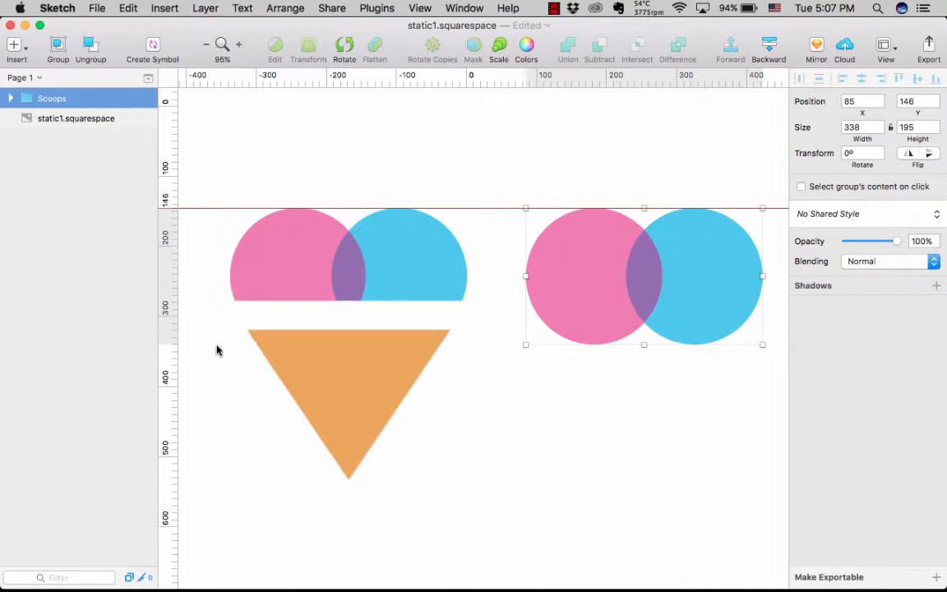
pyautogui.hscroll(3, 590, 418)
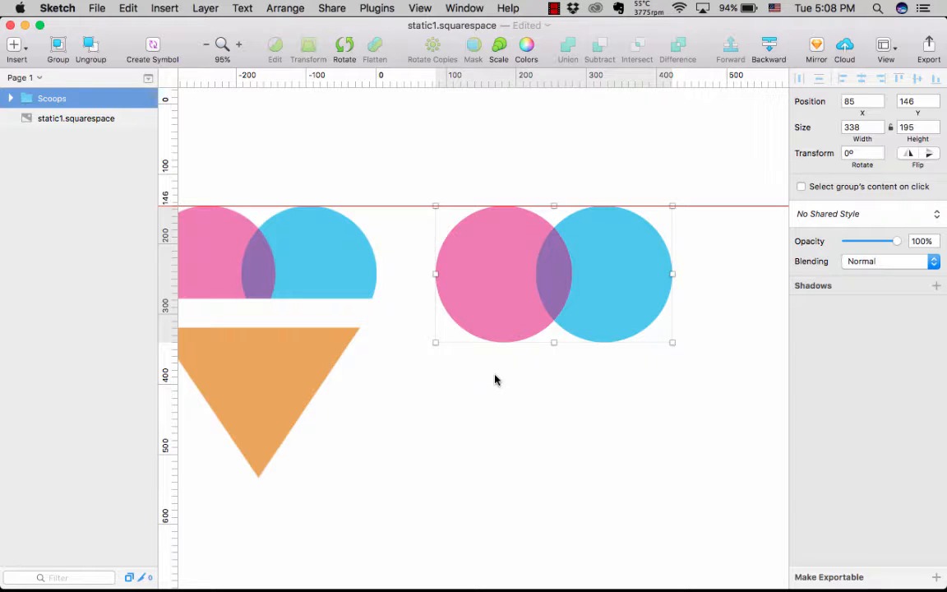
pyautogui.press('r')
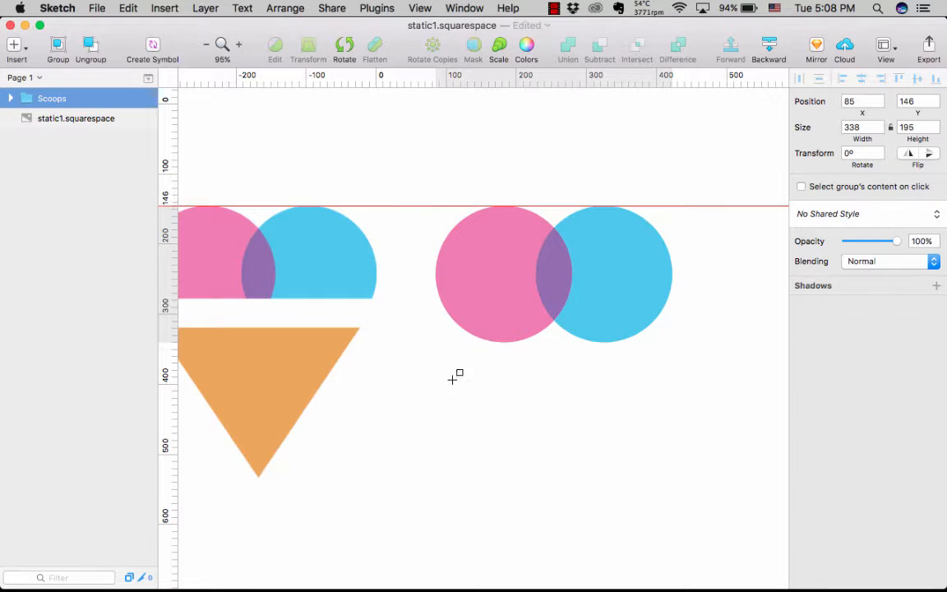
pyautogui.moveTo(566, 293); pyautogui.dragTo(678, 296)
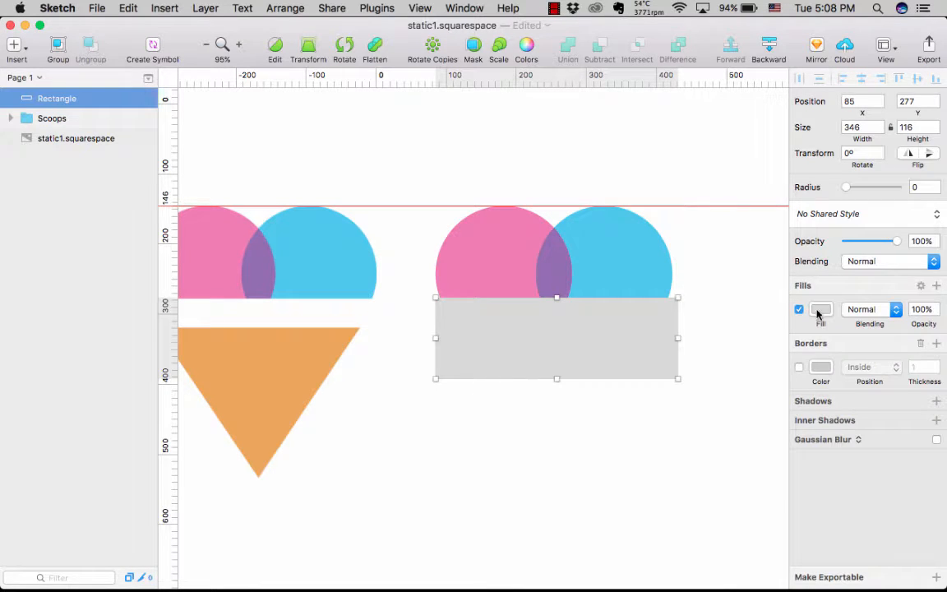
pyautogui.click(824, 314)
pyautogui.moveTo(805, 380); pyautogui.dragTo(773, 371)
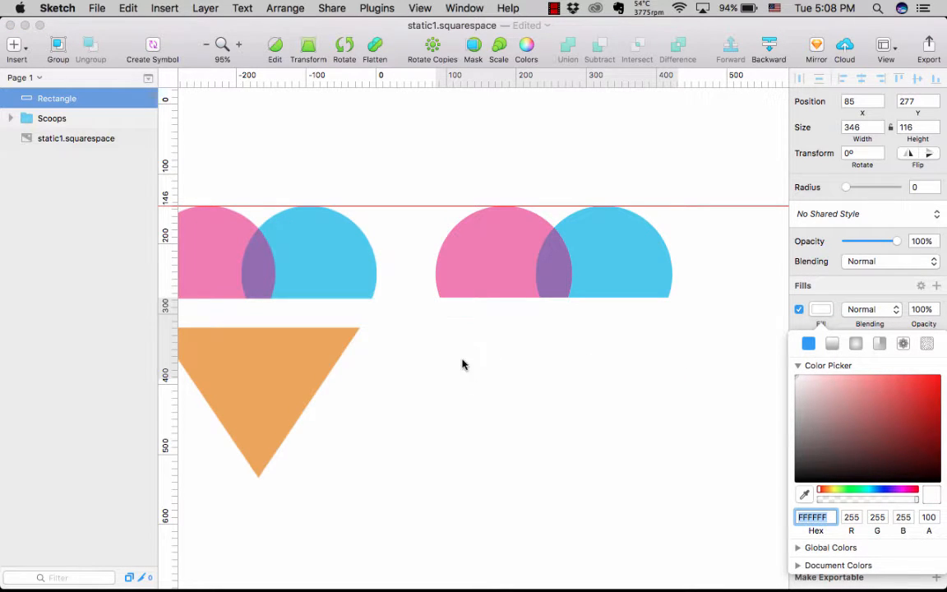
pyautogui.click(731, 421)
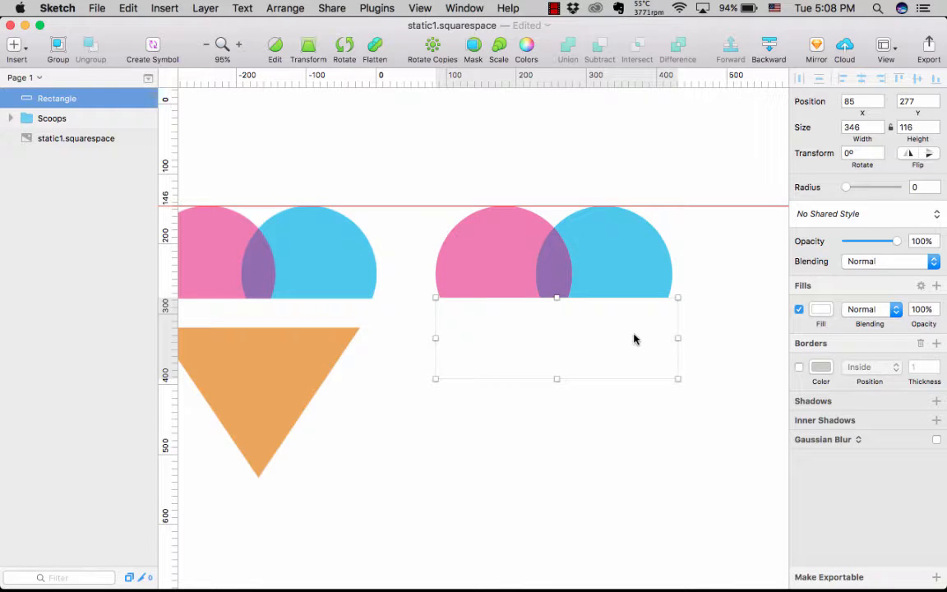
pyautogui.press('BackSpace')
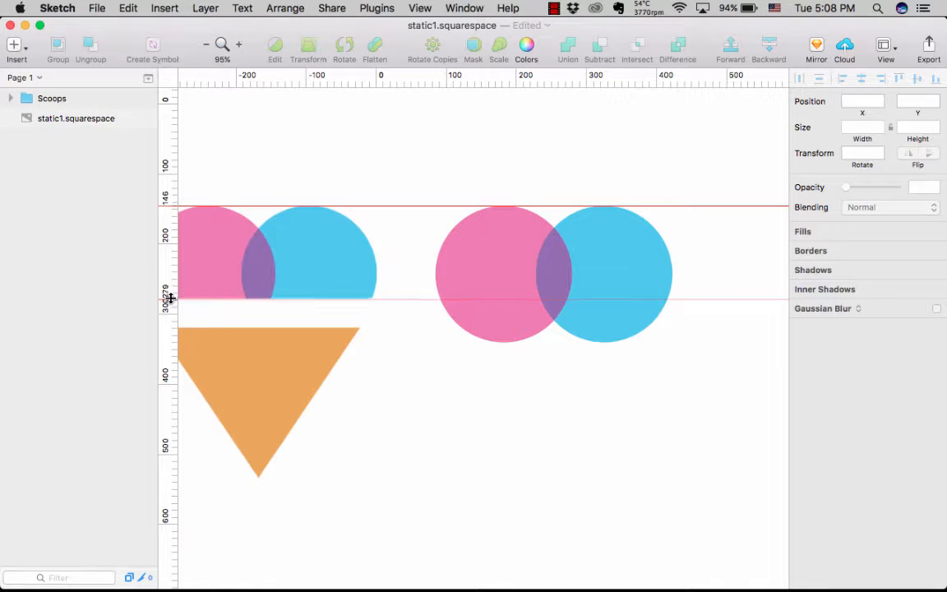
# - Add a horizontal guide at 279 along the flat lower edge of the original logo's scoops
pyautogui.scroll(10, 212, 318)
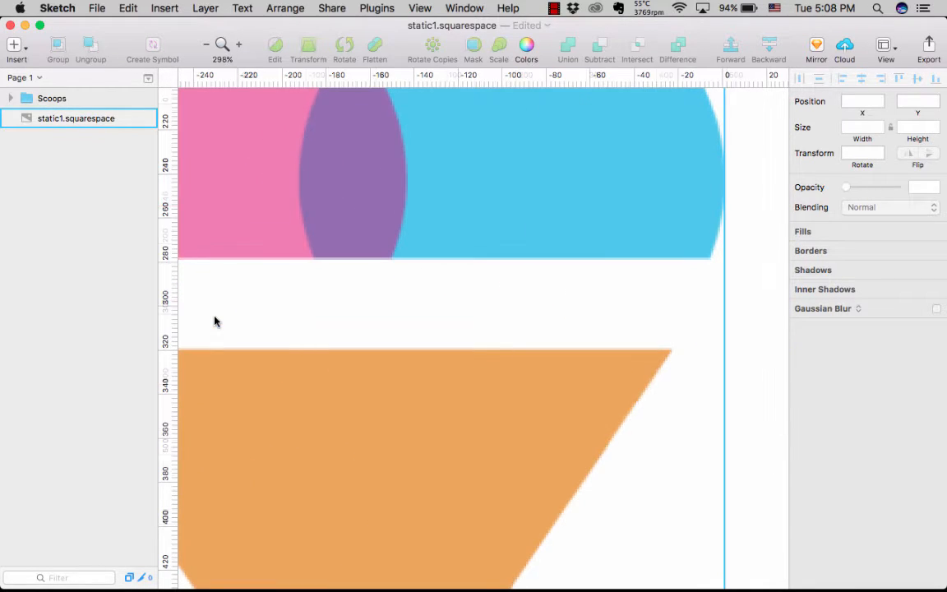
pyautogui.click(170, 260)
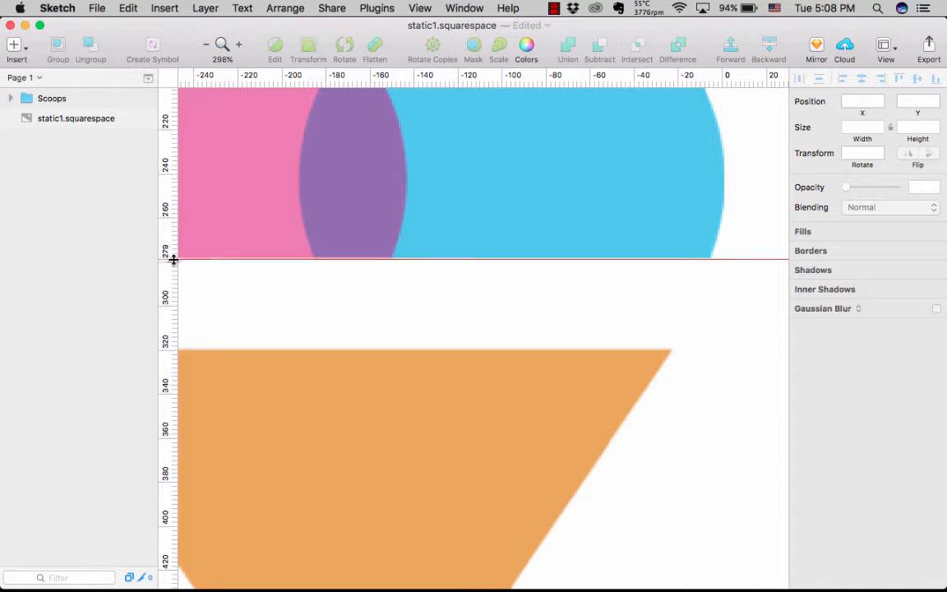
# - Draw a 366 by 96 rectangle at X 60, Y 279 over the recreated scoops' lower part, its upper edge on the guide
pyautogui.hscroll(10, 356, 302)
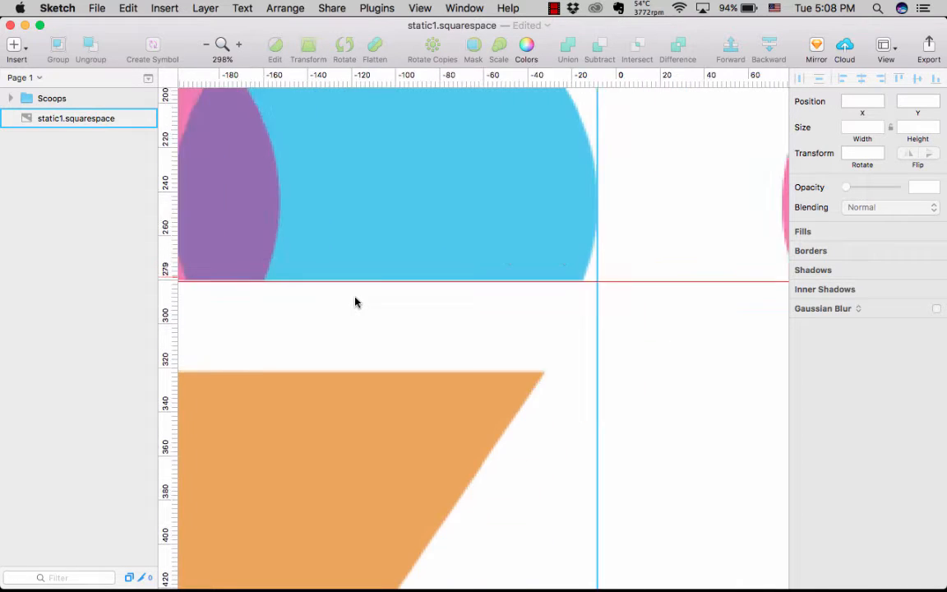
pyautogui.scroll(-5, 355, 303)
pyautogui.hscroll(3, 356, 303)
pyautogui.hscroll(3, 356, 304)
pyautogui.scroll(-1, 355, 304)
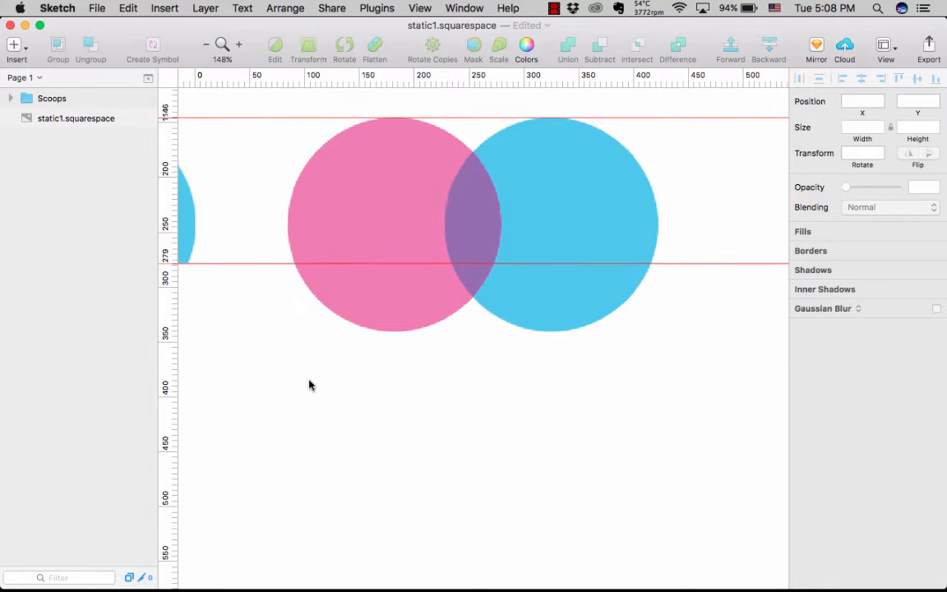
pyautogui.press('r')
pyautogui.moveTo(262, 368)
pyautogui.mouseDown()
pyautogui.moveTo(470, 282)
pyautogui.moveTo(662, 264)
pyautogui.mouseUp()
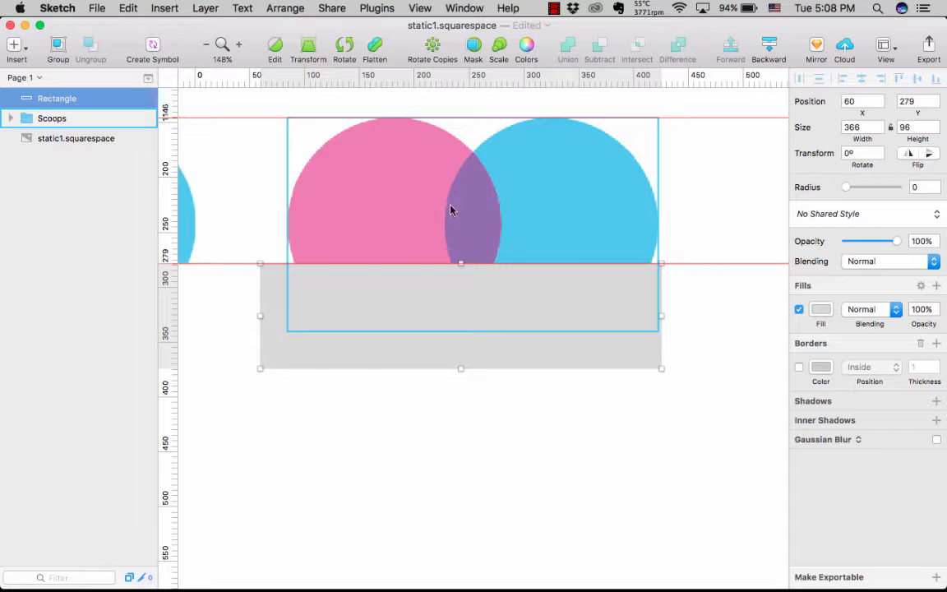
# - Ungroup the Scoops group into its separate shapes
pyautogui.click(557, 206)
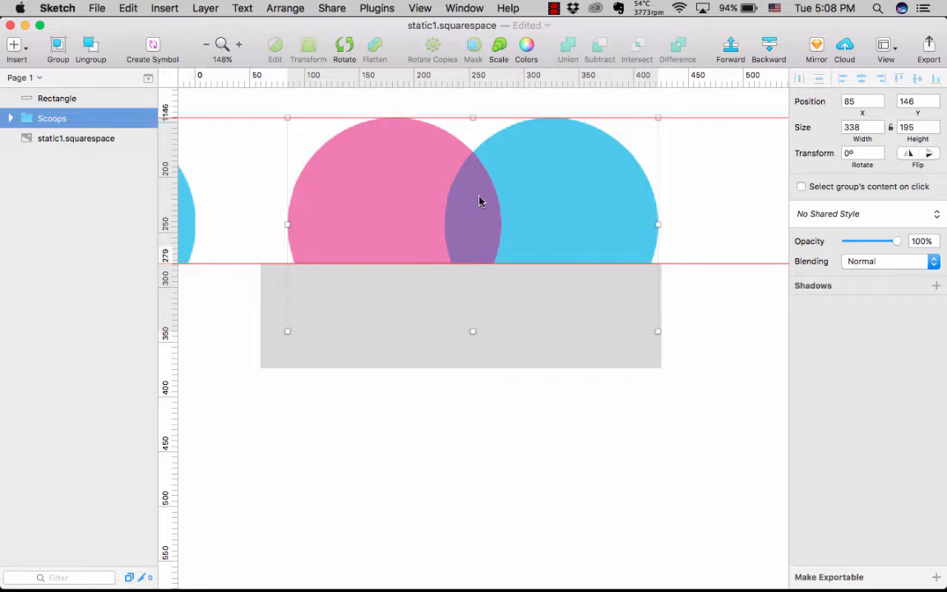
pyautogui.keyDown('shift'); pyautogui.click(473, 295); pyautogui.keyUp('shift')
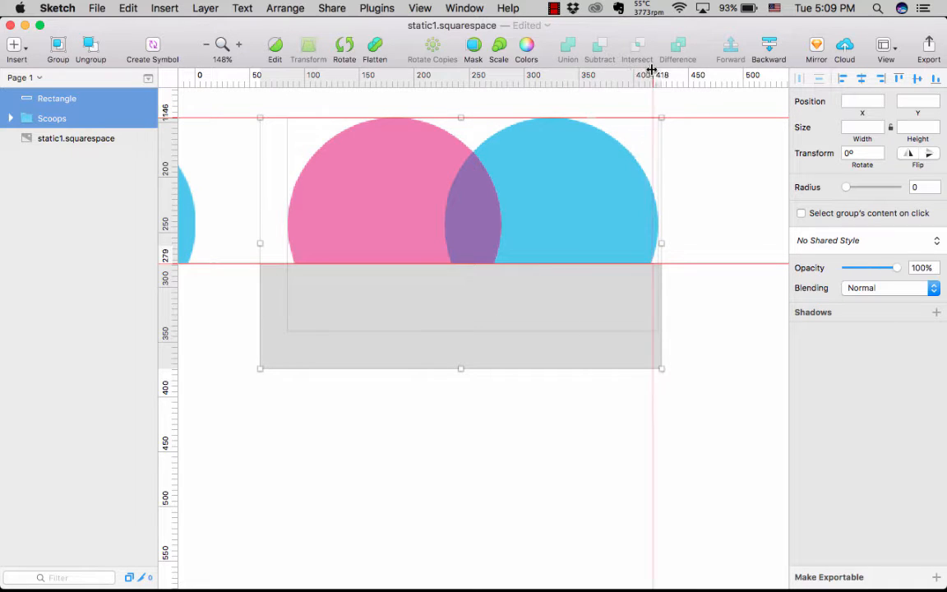
pyautogui.click(503, 416)
pyautogui.click(52, 121)
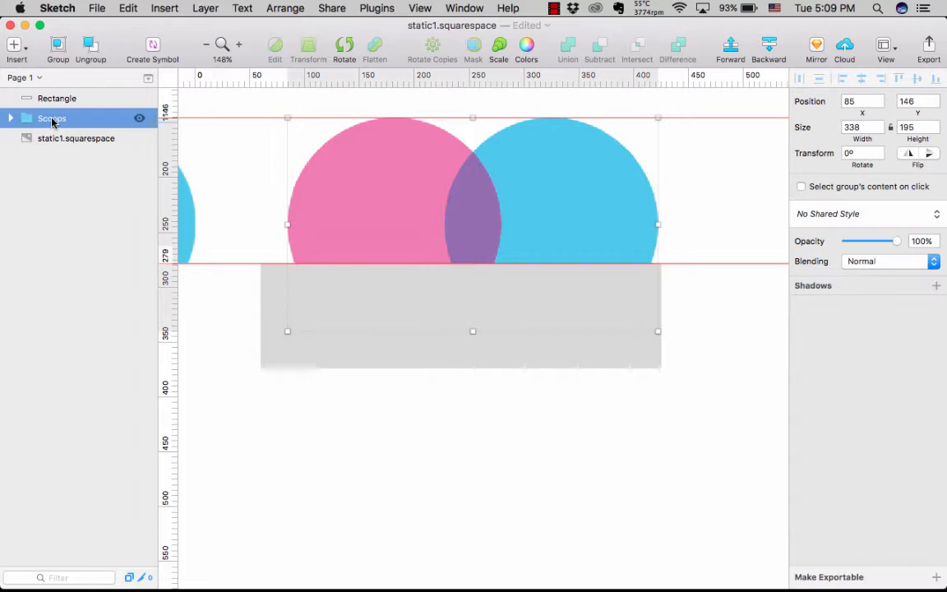
pyautogui.click(91, 47)
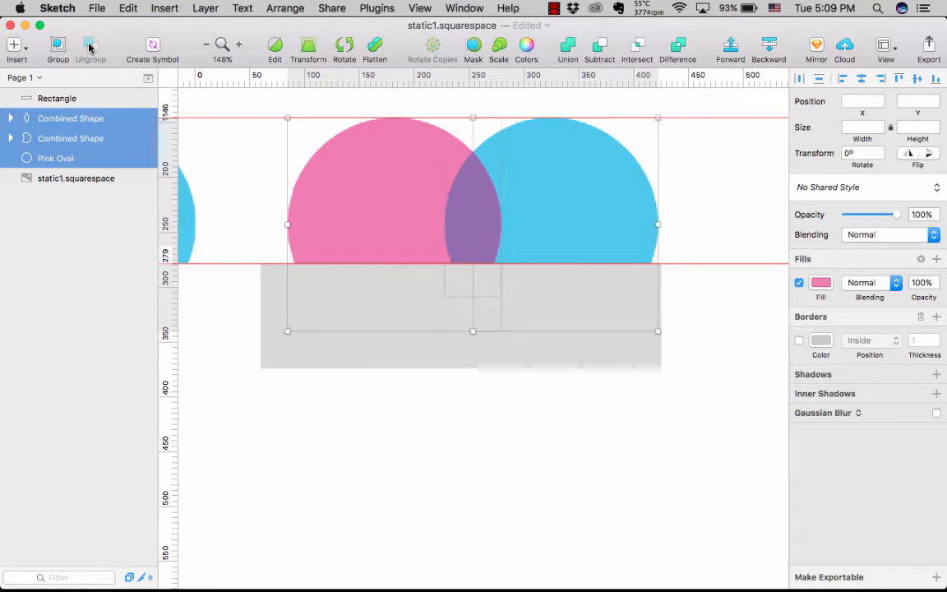
# - Duplicate the grey rectangle below the recreated scoops twice in place, giving one cutting shape per scoop shape
pyautogui.keyDown('shift'); pyautogui.click(279, 338); pyautogui.keyUp('shift')
pyautogui.click(279, 338)
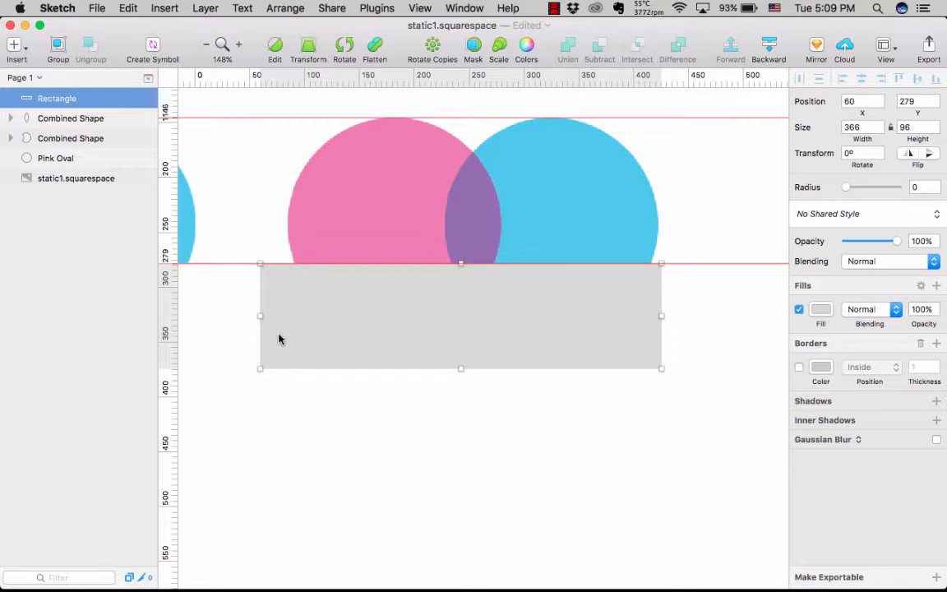
pyautogui.press('super+d')
pyautogui.press('super+d')
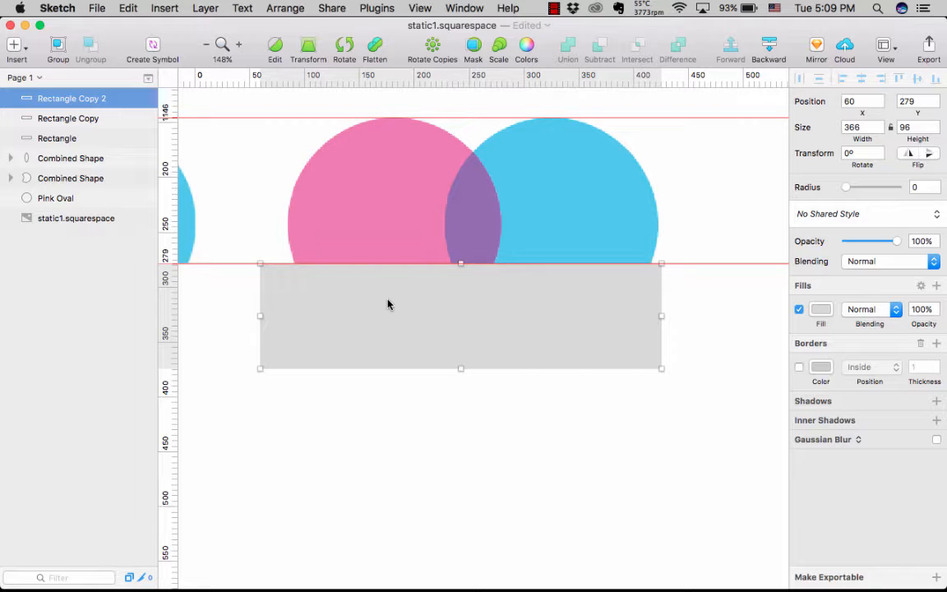
# - Subtract the topmost rectangle copy from the pink oval to cut it flat at the lower guide
pyautogui.keyDown('shift'); pyautogui.click(379, 222); pyautogui.keyUp('shift')
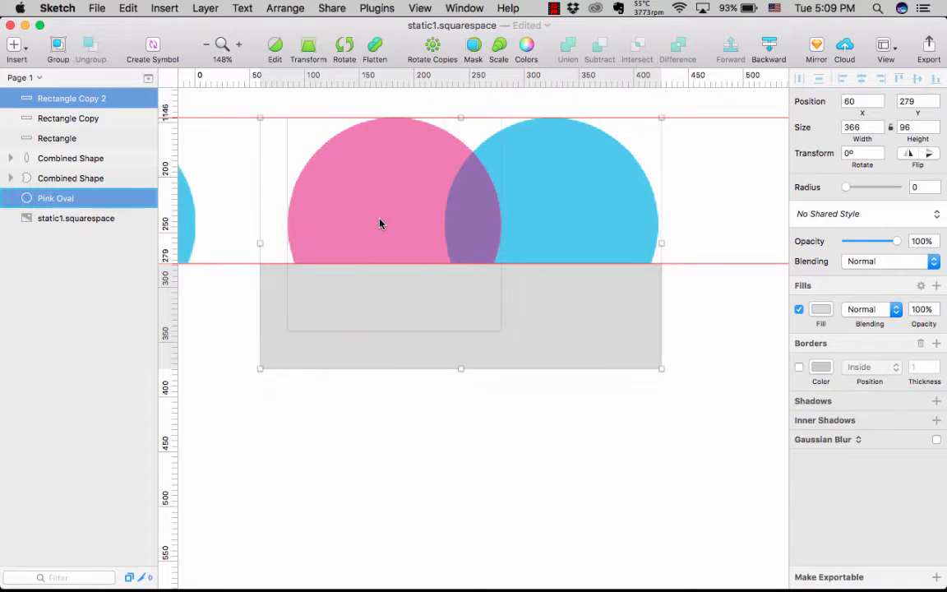
pyautogui.click(280, 404)
pyautogui.click(338, 222)
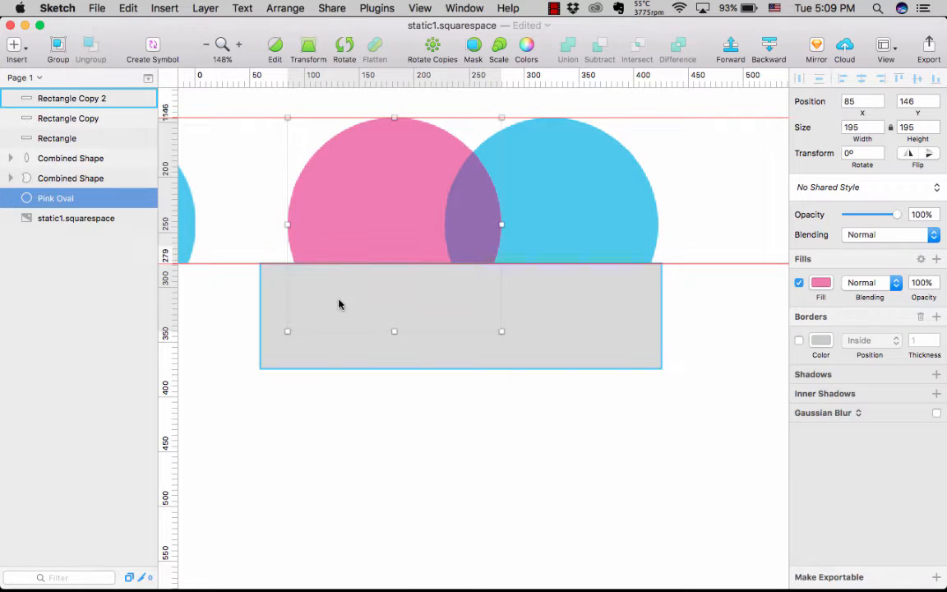
pyautogui.keyDown('shift'); pyautogui.click(331, 355); pyautogui.keyUp('shift')
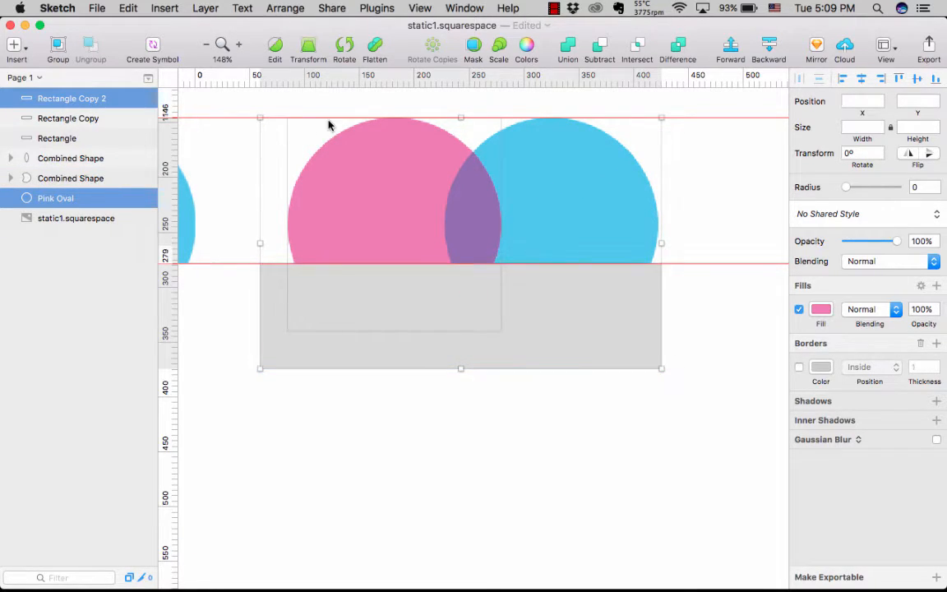
pyautogui.click(599, 51)
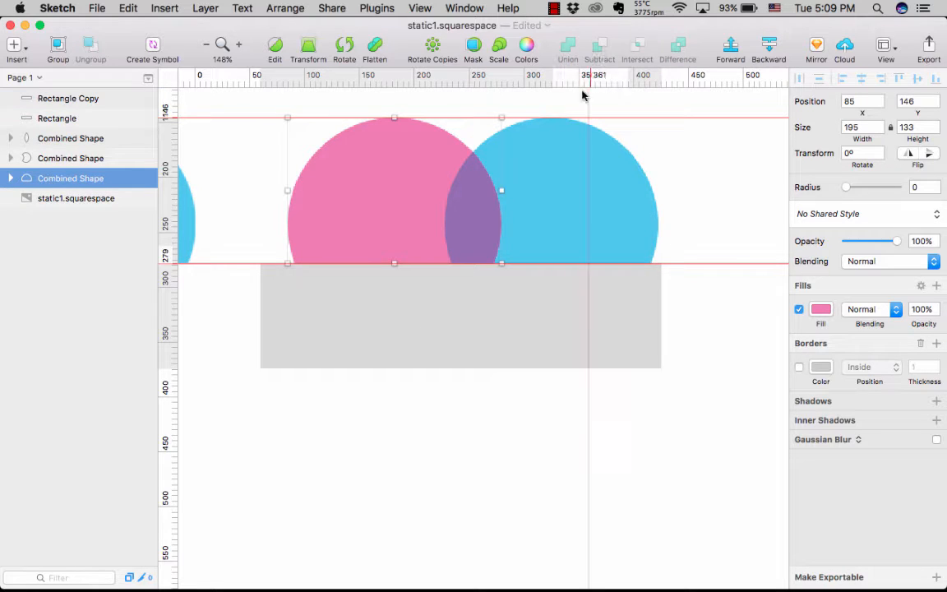
# - Subtract the remaining rectangle copy from the purple overlap shape to cut it flat at the guide
pyautogui.click(581, 347)
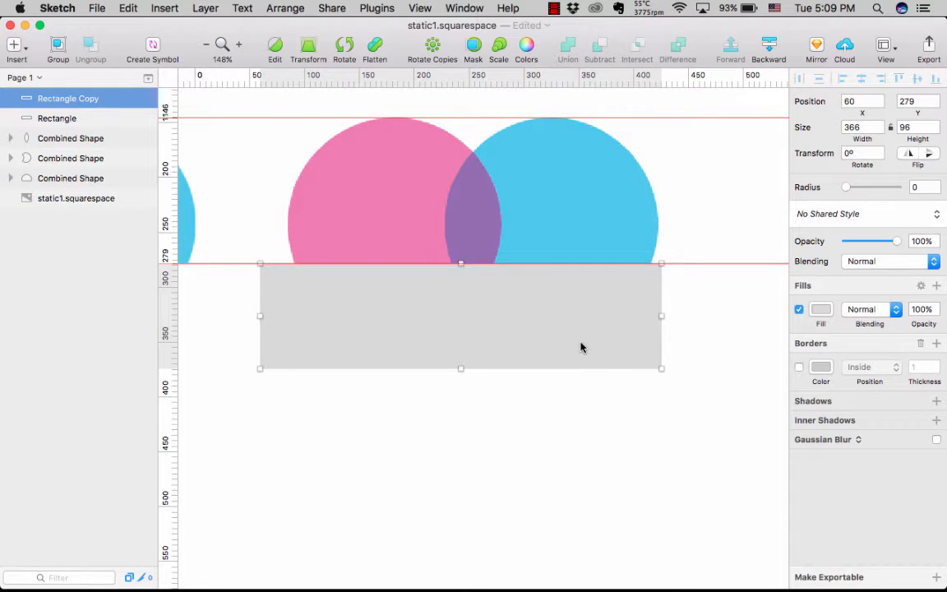
pyautogui.click(475, 237)
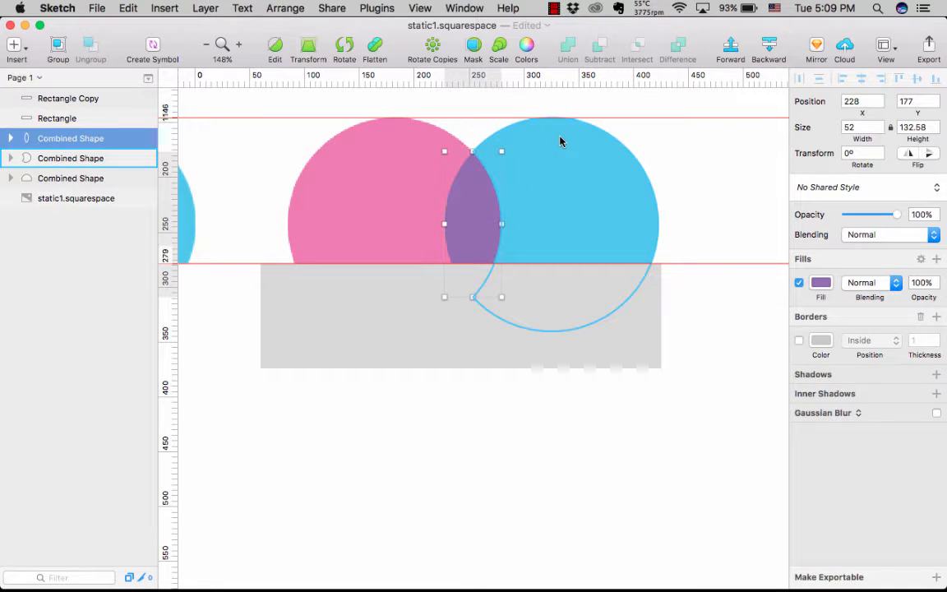
pyautogui.click(403, 335)
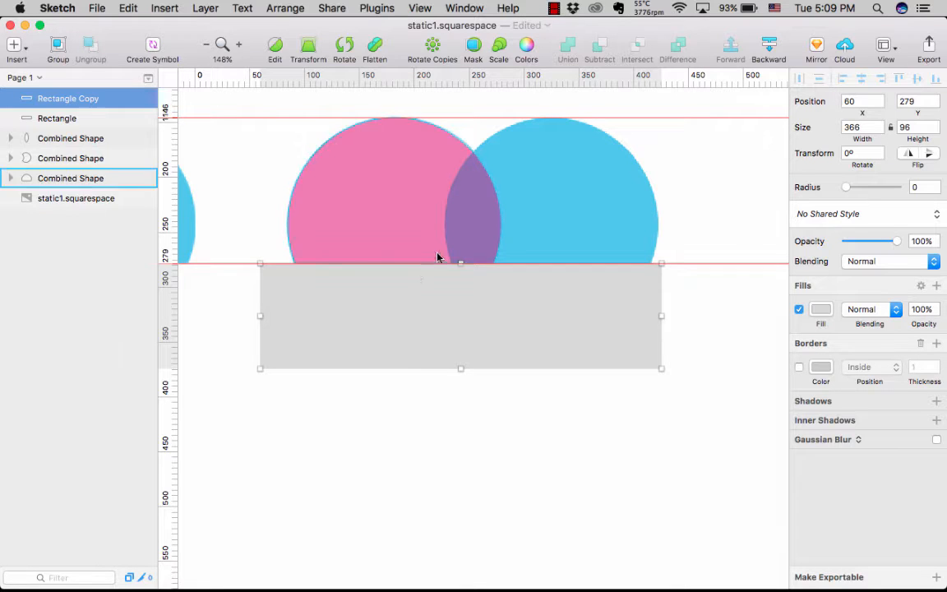
pyautogui.keyDown('shift'); pyautogui.click(468, 241); pyautogui.keyUp('shift')
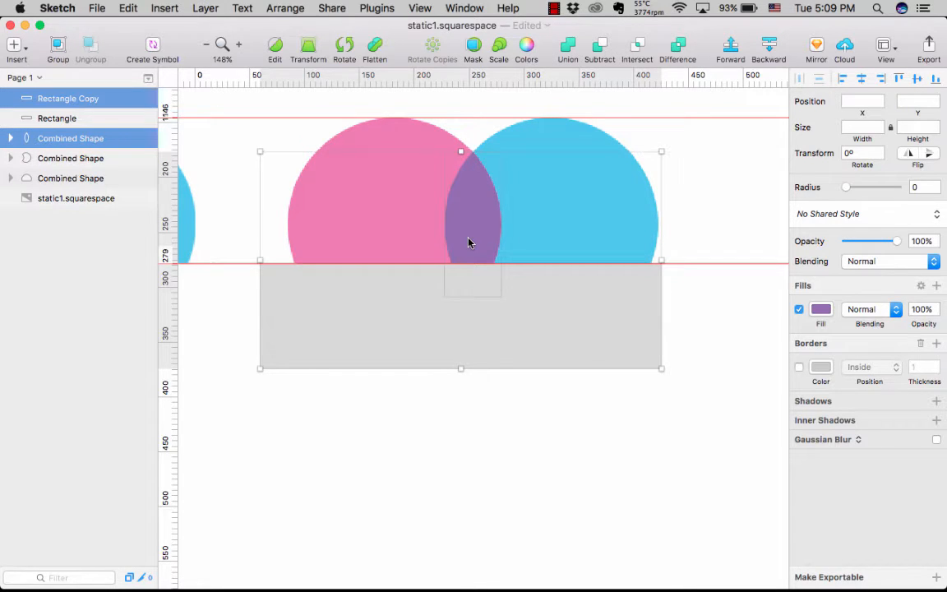
pyautogui.click(599, 47)
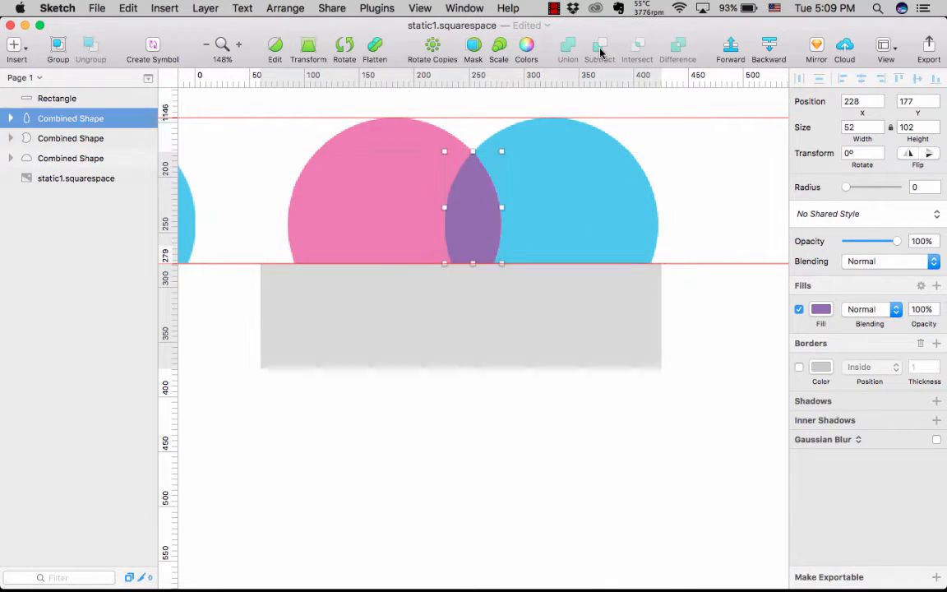
# - Subtract the last grey rectangle from the blue scoop shape so it ends flat at the guide
pyautogui.click(592, 192)
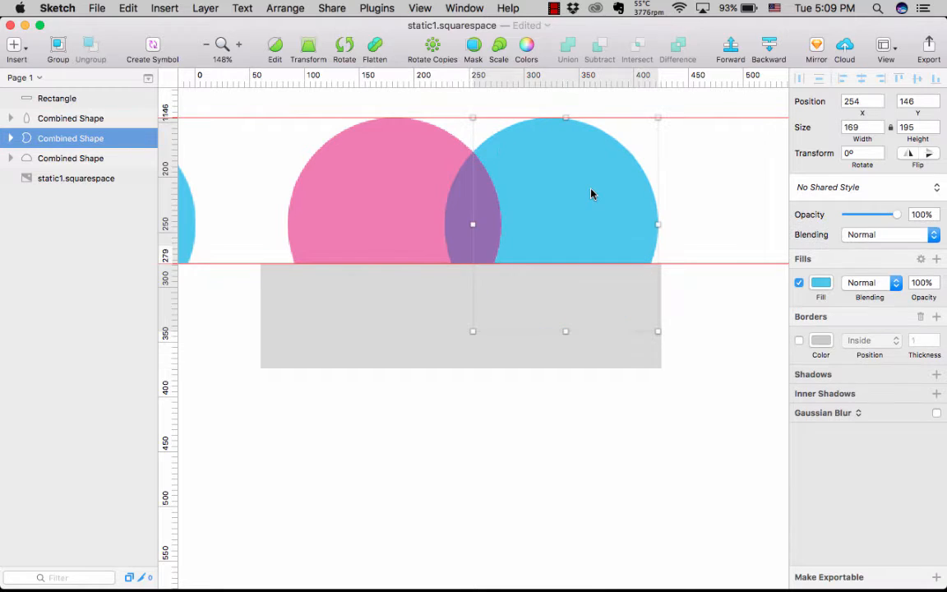
pyautogui.keyDown('shift'); pyautogui.click(538, 361); pyautogui.keyUp('shift')
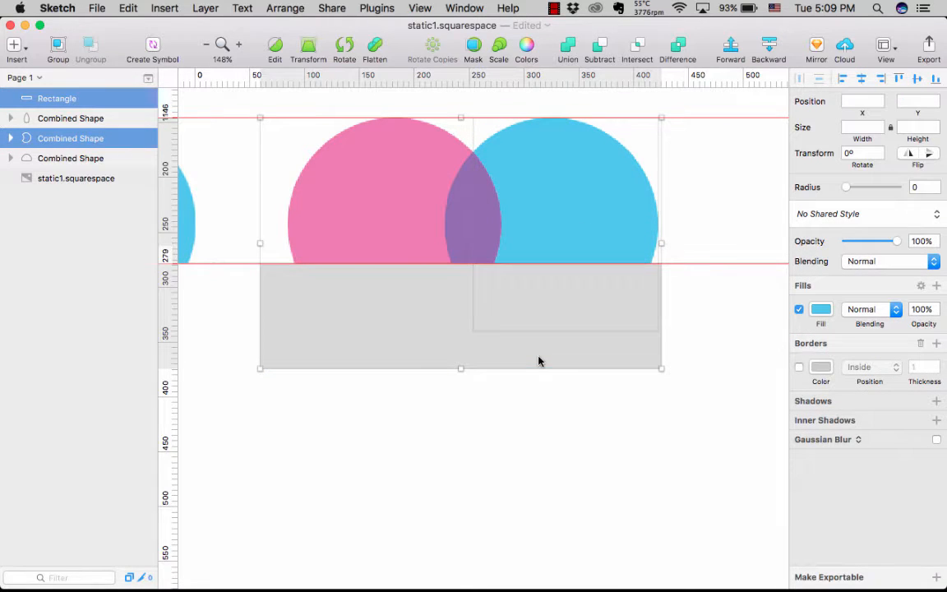
pyautogui.click(600, 49)
pyautogui.click(543, 306)
# - Remove all horizontal guides from the canvas
pyautogui.scroll(-3, 543, 306)
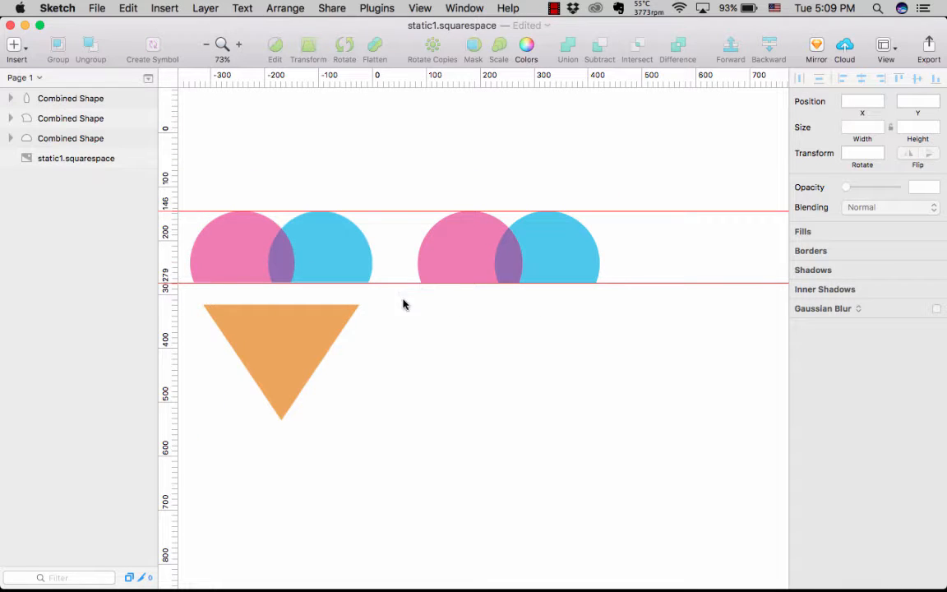
pyautogui.rightClick(167, 284)
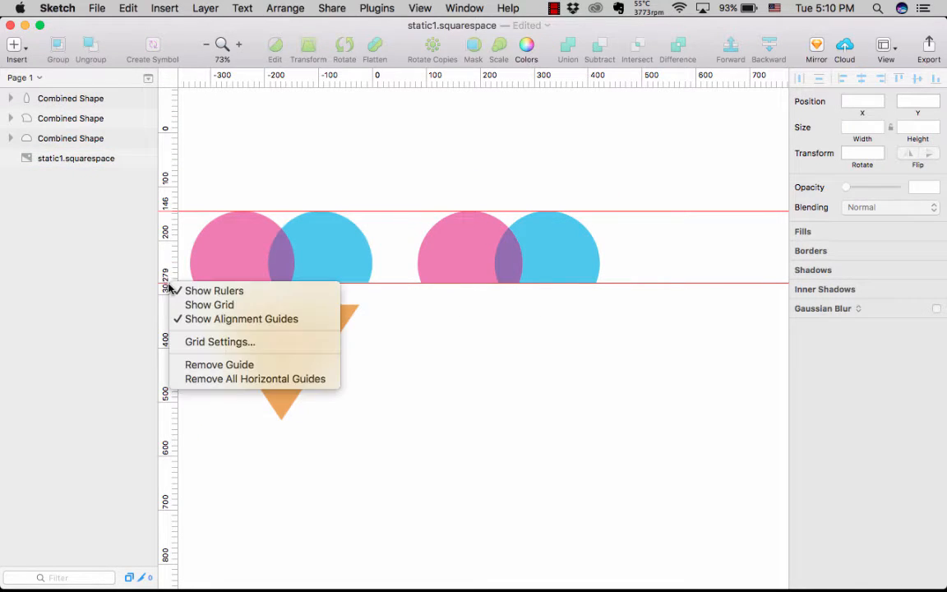
pyautogui.click(197, 380)
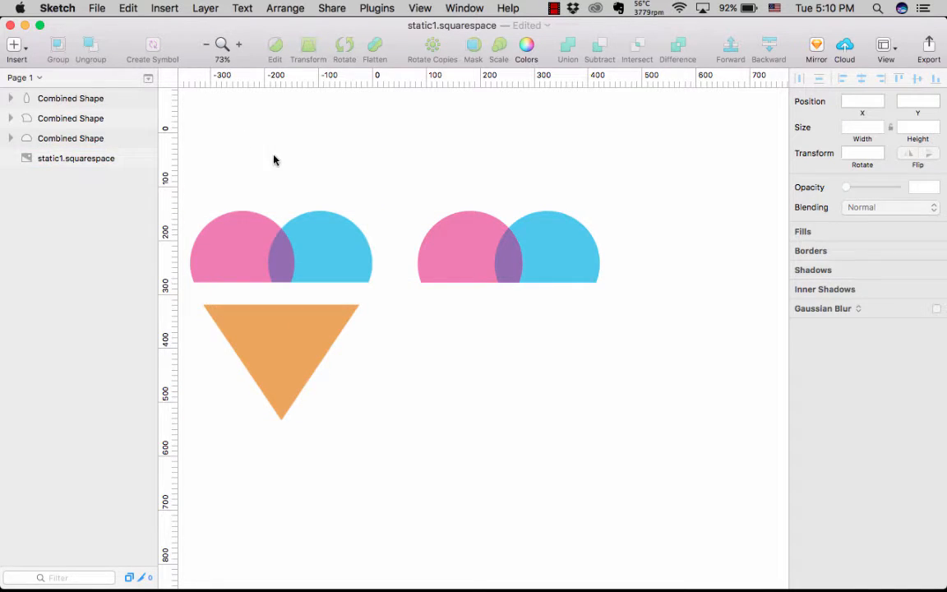
# - Frame the original orange cone with vertical guides at -313 and -24 and horizontal guides at 319 and 534
pyautogui.hscroll(-3, 273, 159)
pyautogui.click(372, 326)
pyautogui.scroll(5, 370, 319)
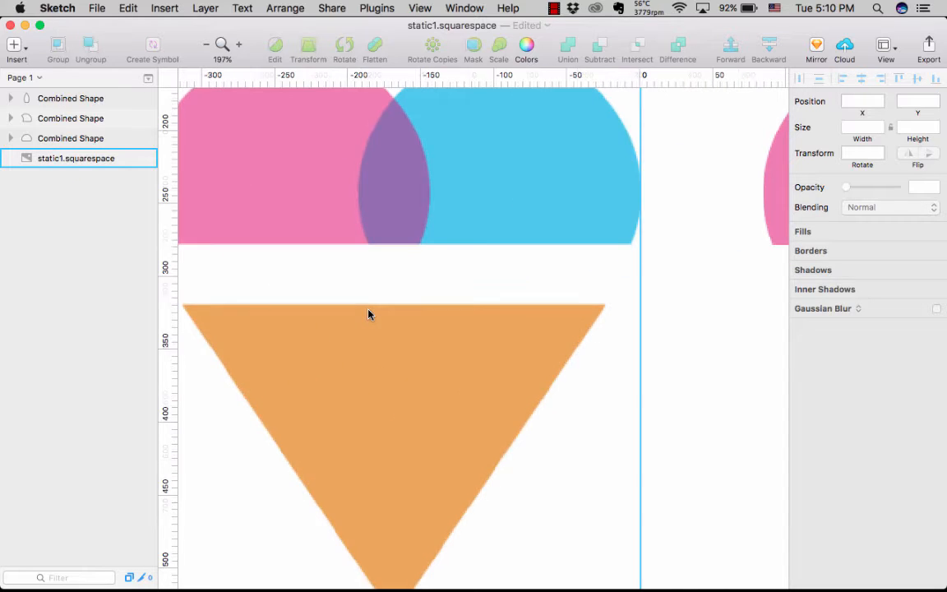
pyautogui.scroll(-5, 368, 315)
pyautogui.hscroll(-3, 368, 315)
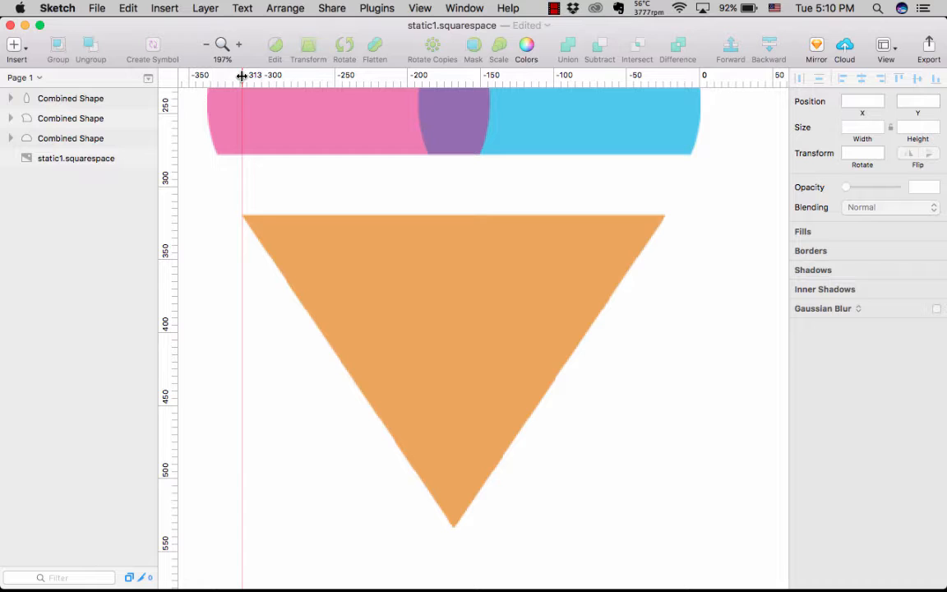
pyautogui.click(241, 75)
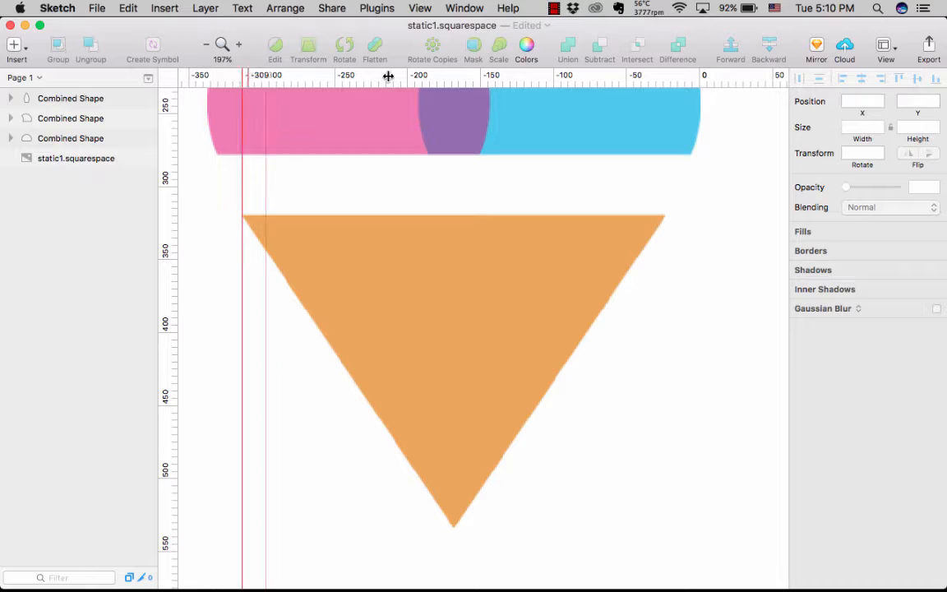
pyautogui.click(663, 75)
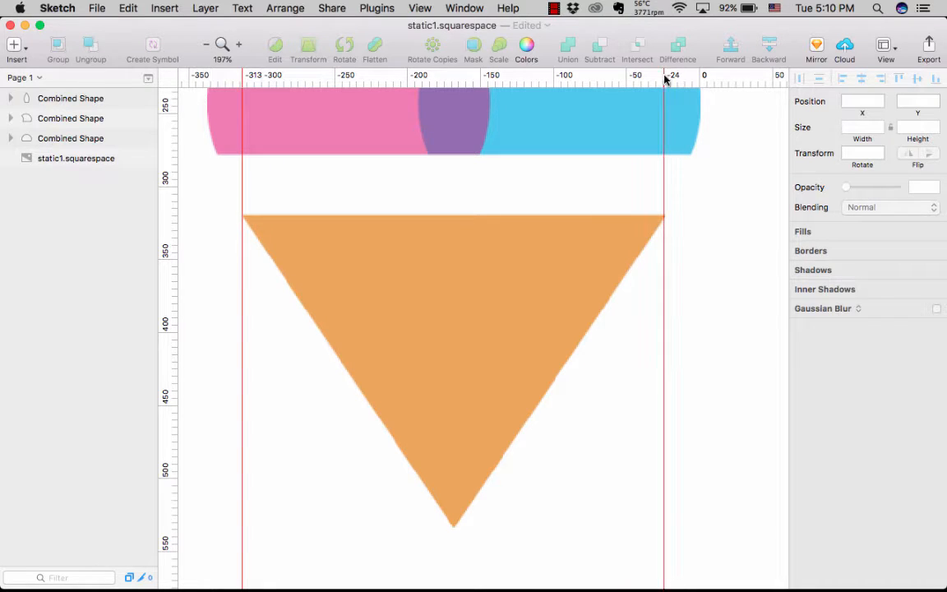
pyautogui.click(176, 214)
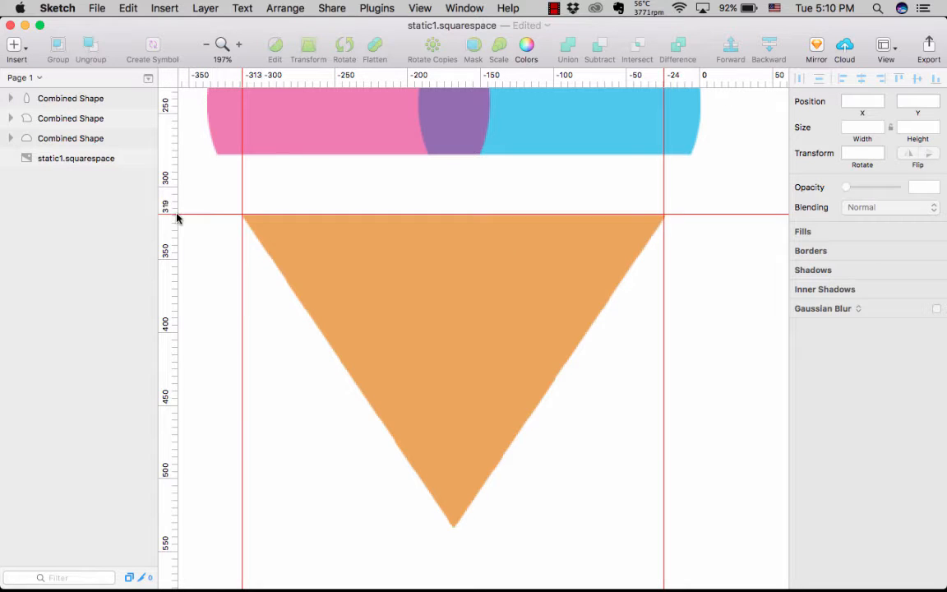
pyautogui.click(169, 528)
pyautogui.hscroll(2, 377, 437)
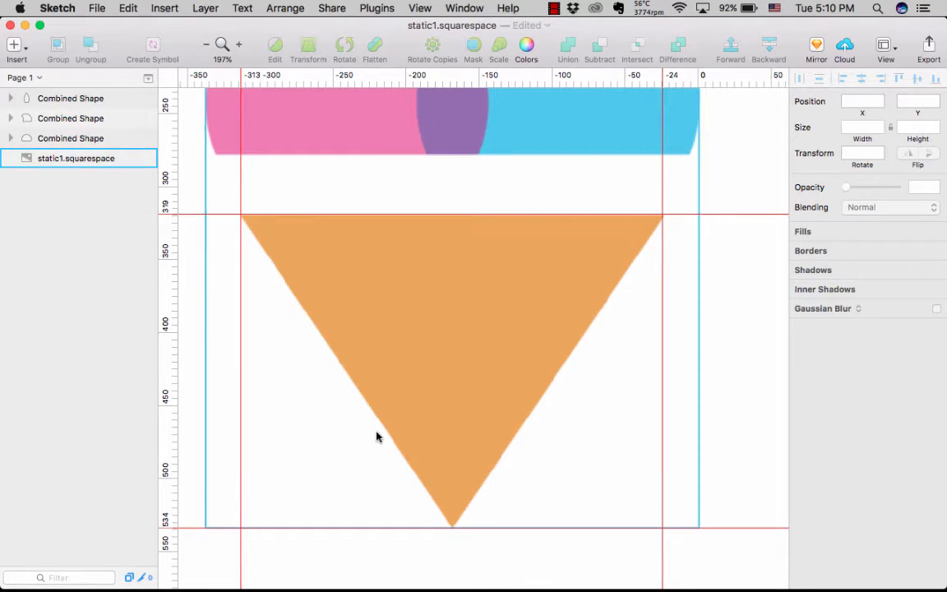
# - Draw a 289 by 150 triangle at X -313, Y 585 between the vertical guides and flip it vertically
pyautogui.scroll(-2, 376, 437)
pyautogui.scroll(-5, 377, 437)
pyautogui.scroll(-5, 377, 440)
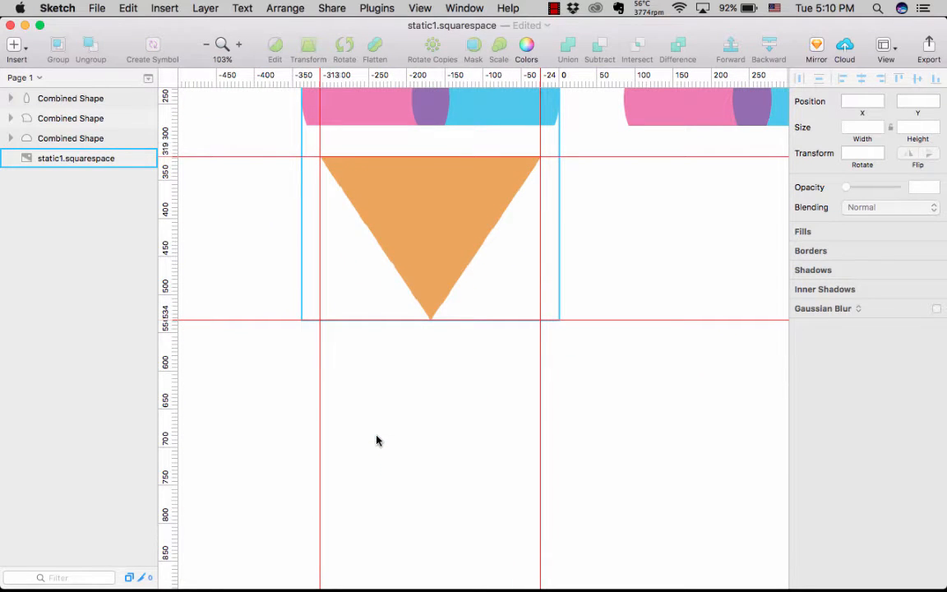
pyautogui.click(238, 296)
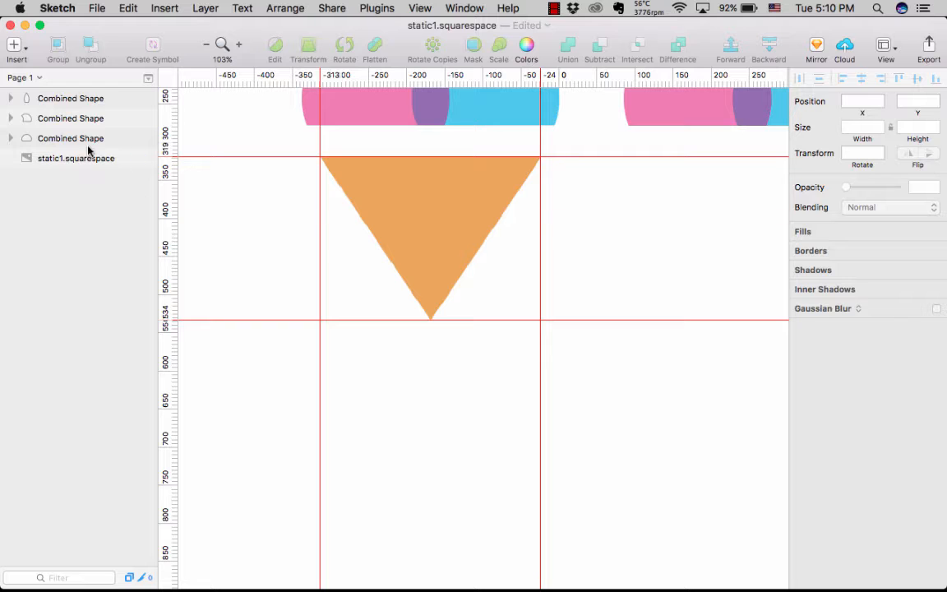
pyautogui.click(15, 47)
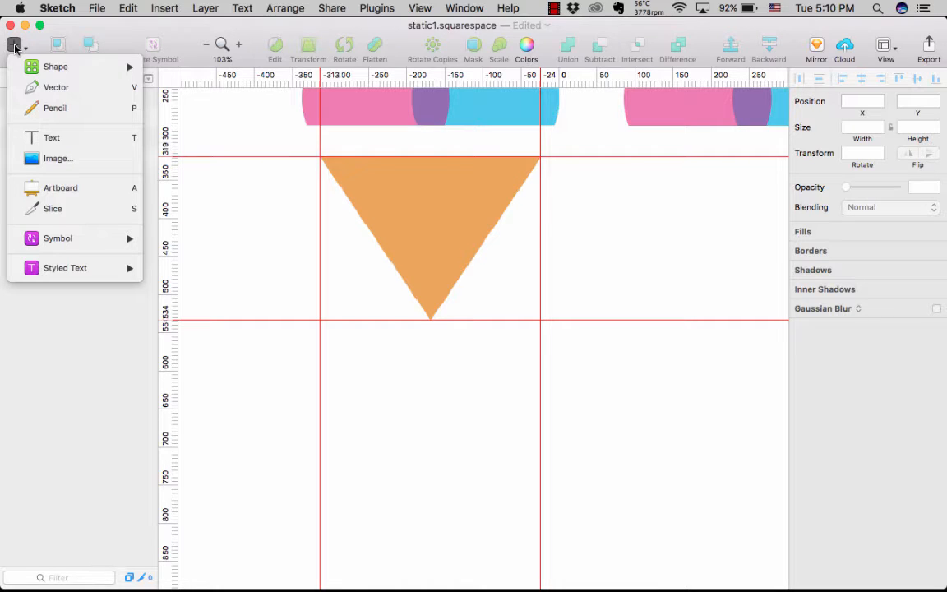
pyautogui.moveTo(45, 69)
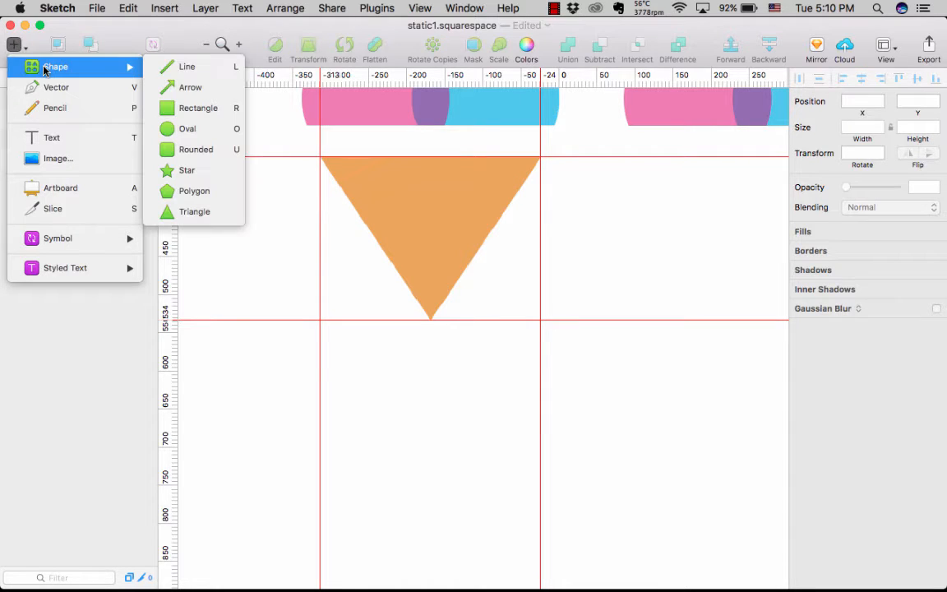
pyautogui.click(186, 212)
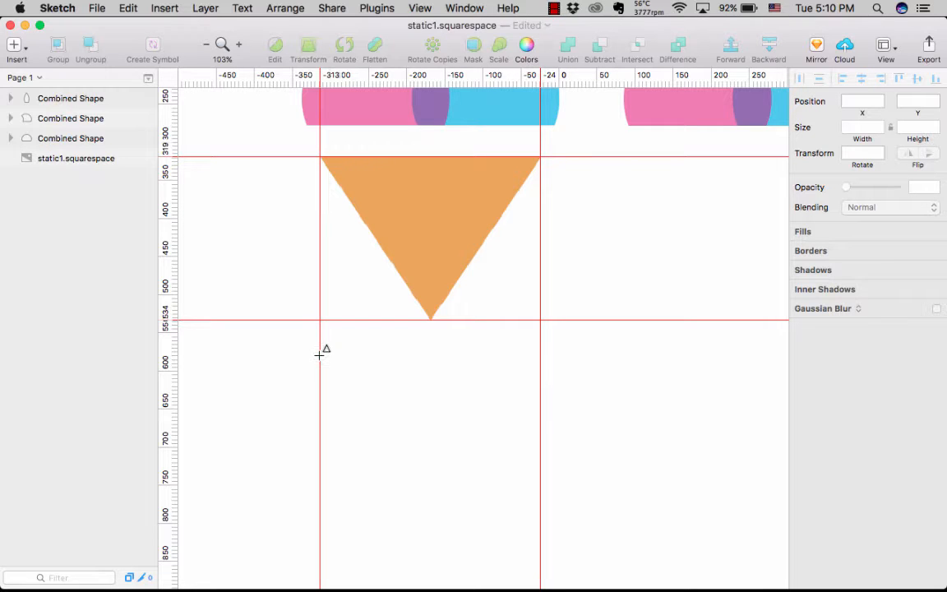
pyautogui.moveTo(321, 359); pyautogui.dragTo(540, 477)
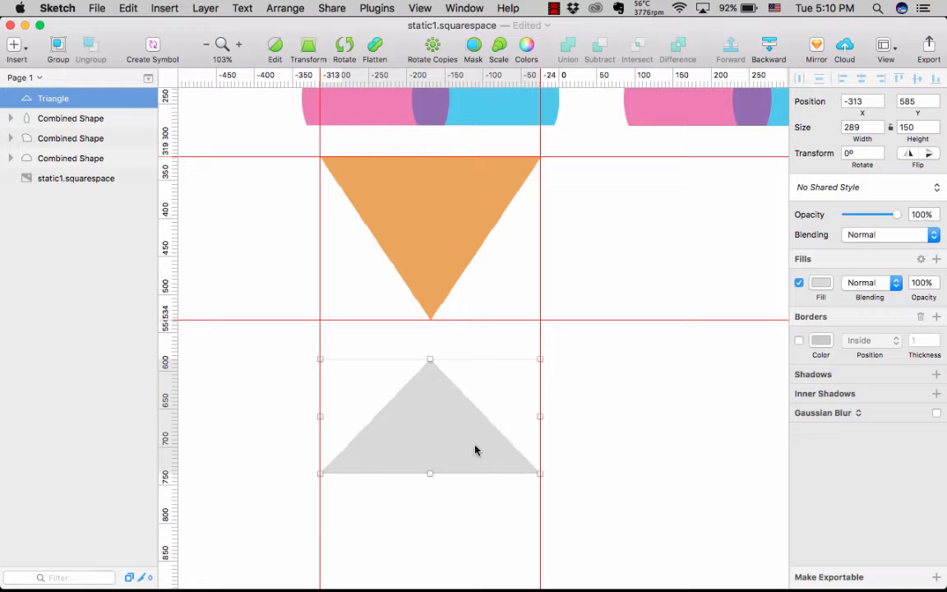
pyautogui.click(930, 155)
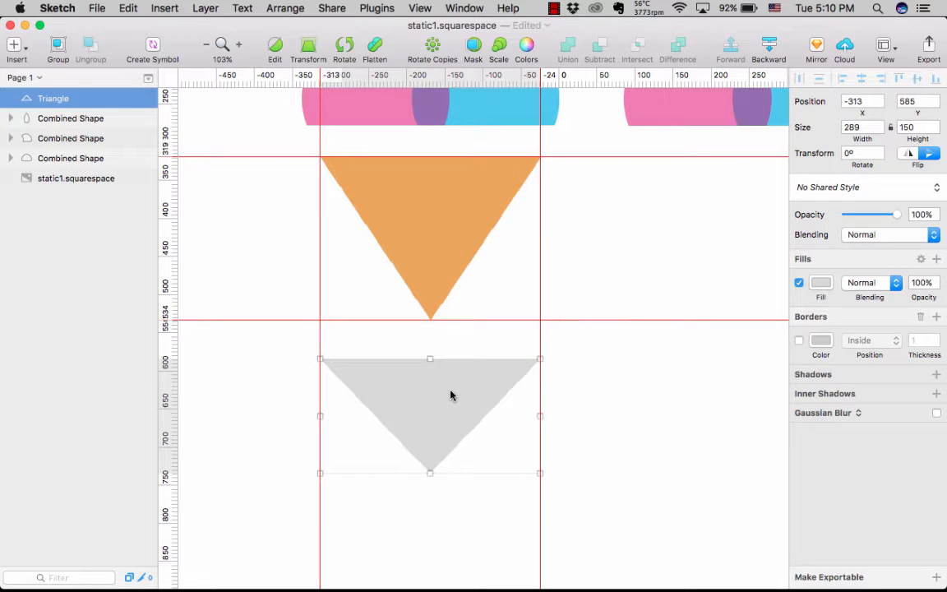
pyautogui.click(468, 493)
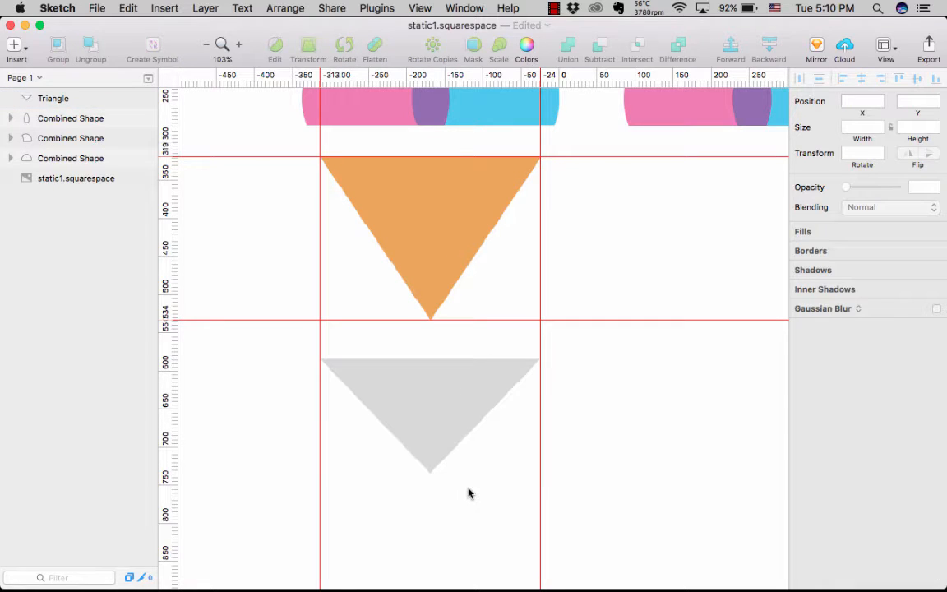
# - Try fitting the grey triangle's two upper corners to the vertical guides at -313 and -24
pyautogui.scroll(5, 469, 493)
pyautogui.click(465, 369)
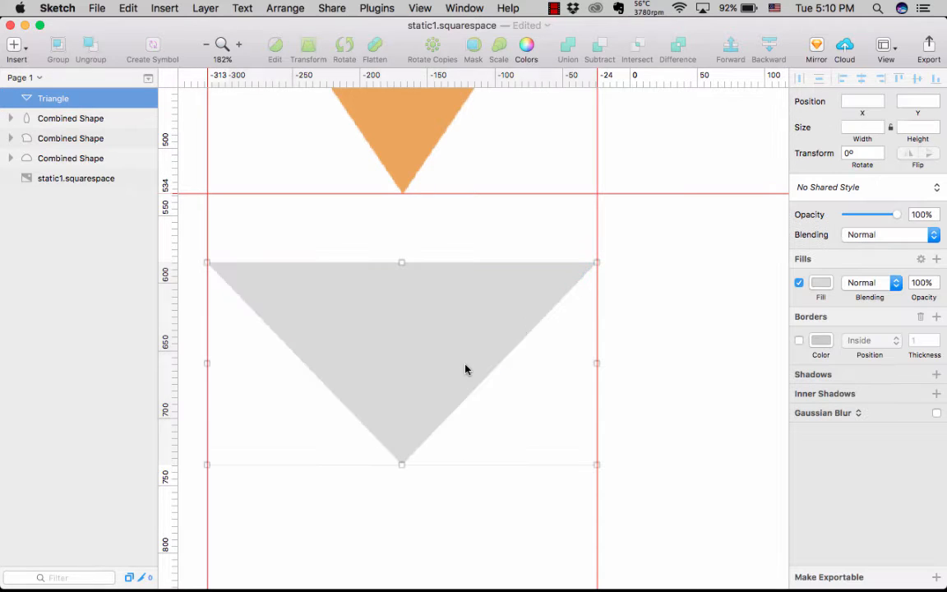
pyautogui.moveTo(595, 264); pyautogui.dragTo(599, 264)
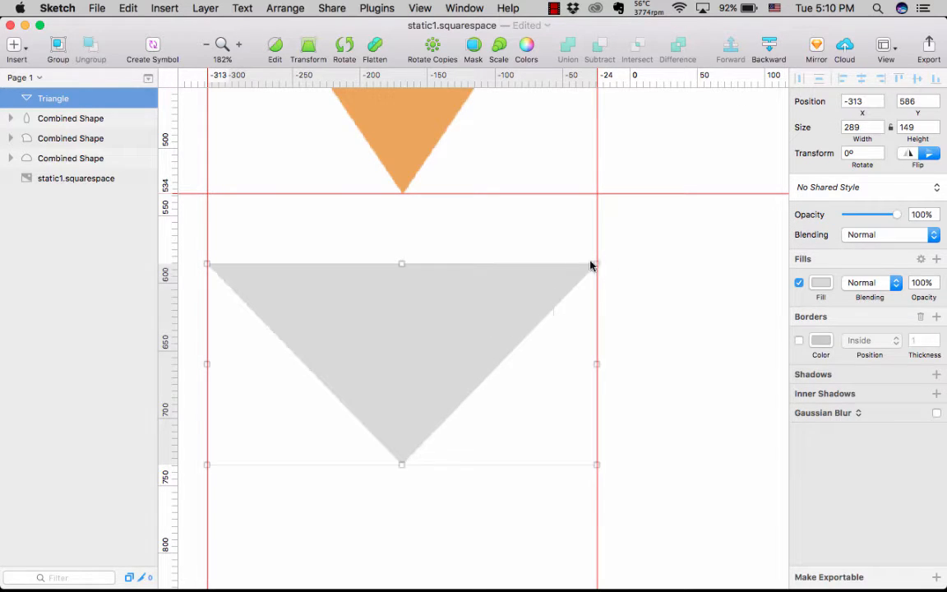
pyautogui.moveTo(207, 264)
pyautogui.mouseDown()
pyautogui.moveTo(217, 267)
pyautogui.moveTo(208, 262)
pyautogui.mouseUp()
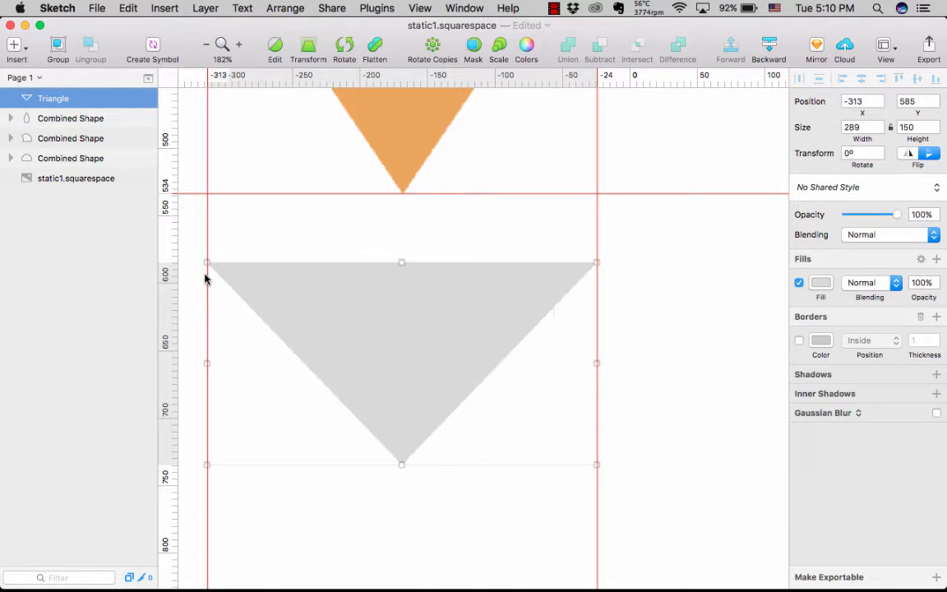
pyautogui.click(292, 474)
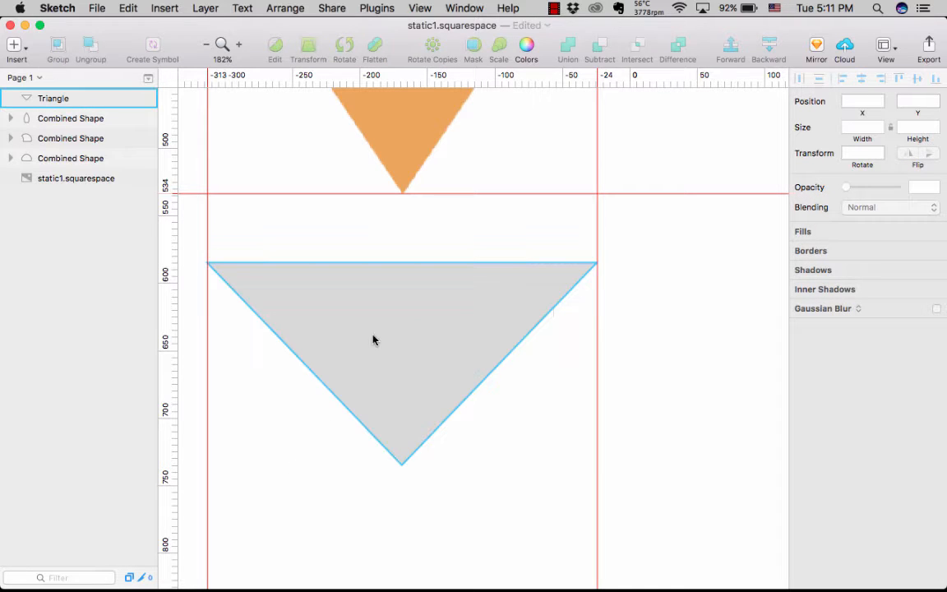
# - Move the grey triangle below the recreated scoops with its upper edge on the 319 guide, and open its path for point editing
pyautogui.scroll(-5, 396, 338)
pyautogui.moveTo(396, 338); pyautogui.dragTo(593, 213)
pyautogui.doubleClick(596, 222)
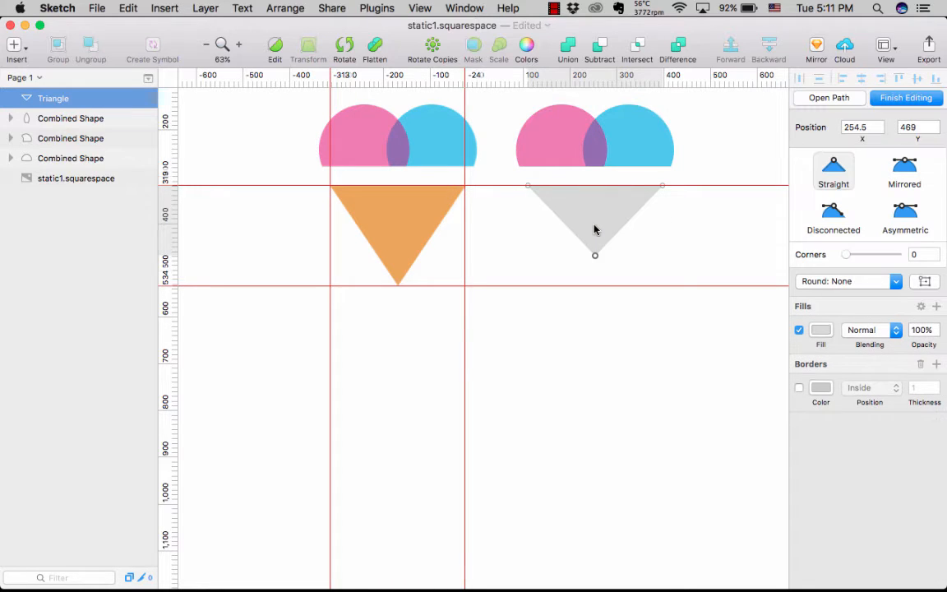
# - Extend the grey triangle's lower point to the 534 guide and fill the triangle with the original cone's sampled orange, EDA65C
pyautogui.moveTo(597, 257); pyautogui.dragTo(597, 286)
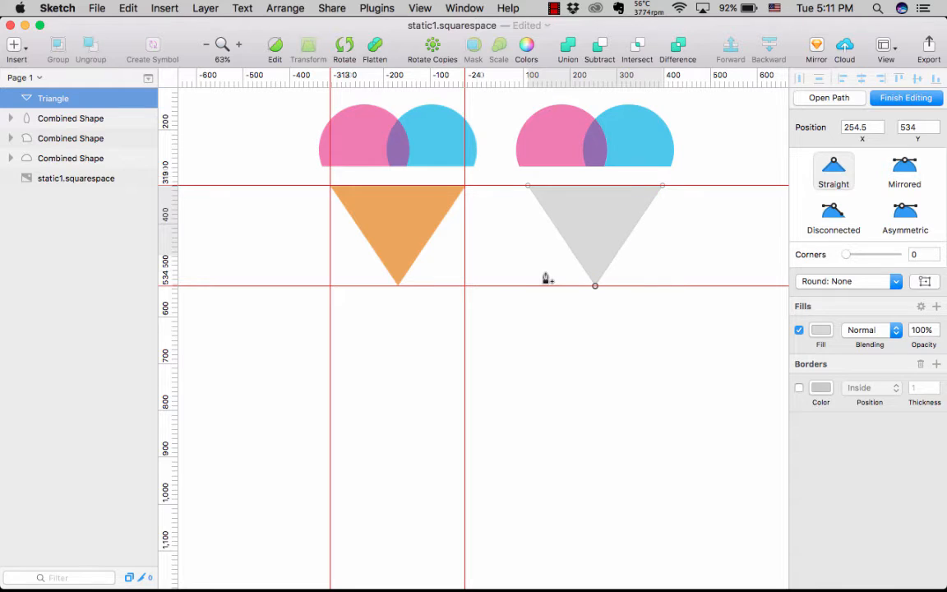
pyautogui.press('Escape')
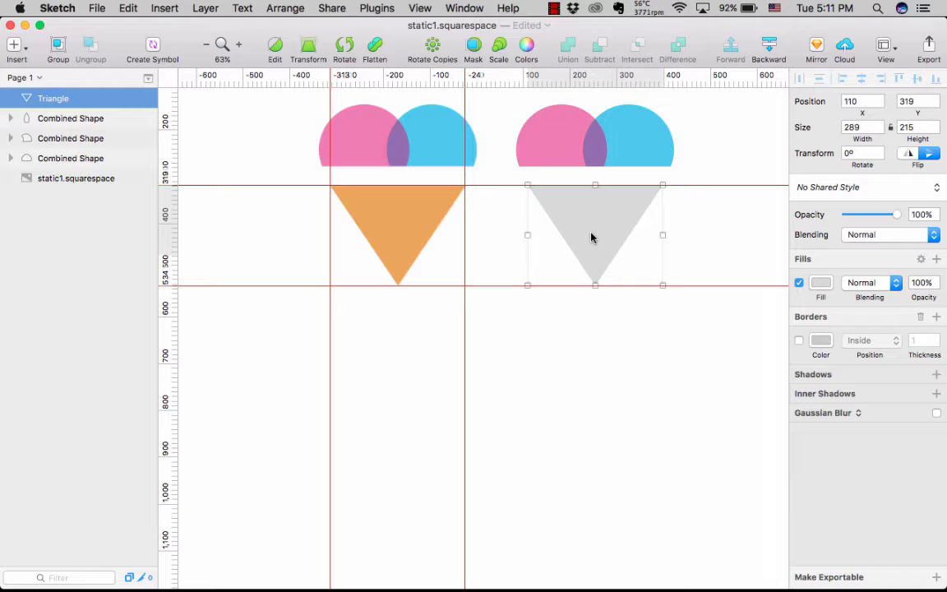
pyautogui.click(819, 284)
pyautogui.click(805, 468)
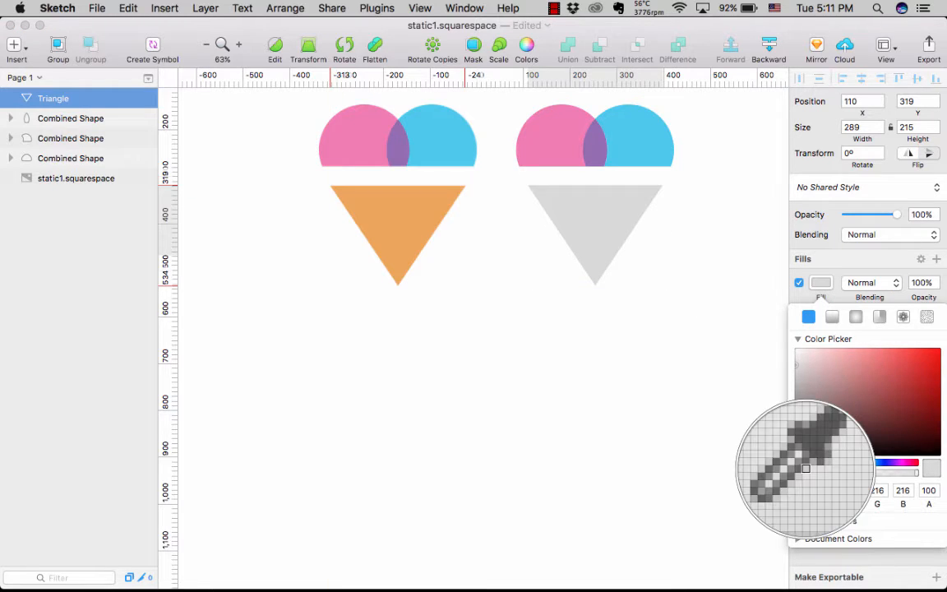
pyautogui.click(379, 210)
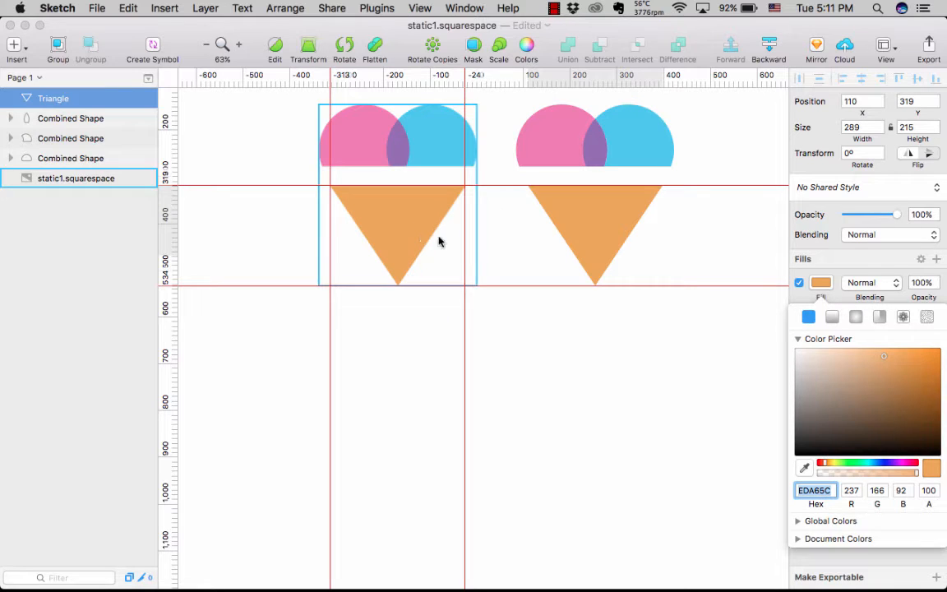
pyautogui.click(563, 319)
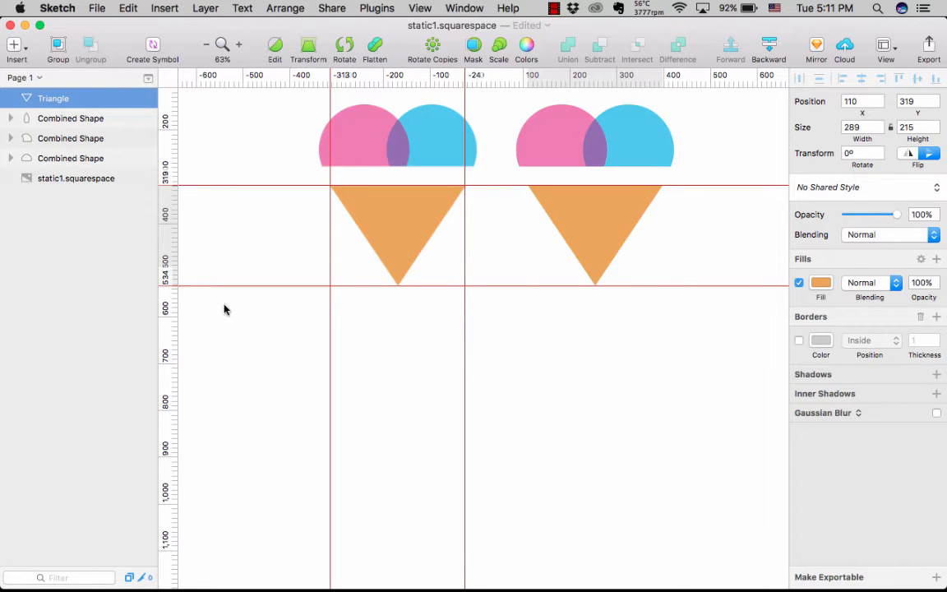
# - Remove all horizontal and vertical guides from the canvas and clear the selection
pyautogui.rightClick(164, 310)
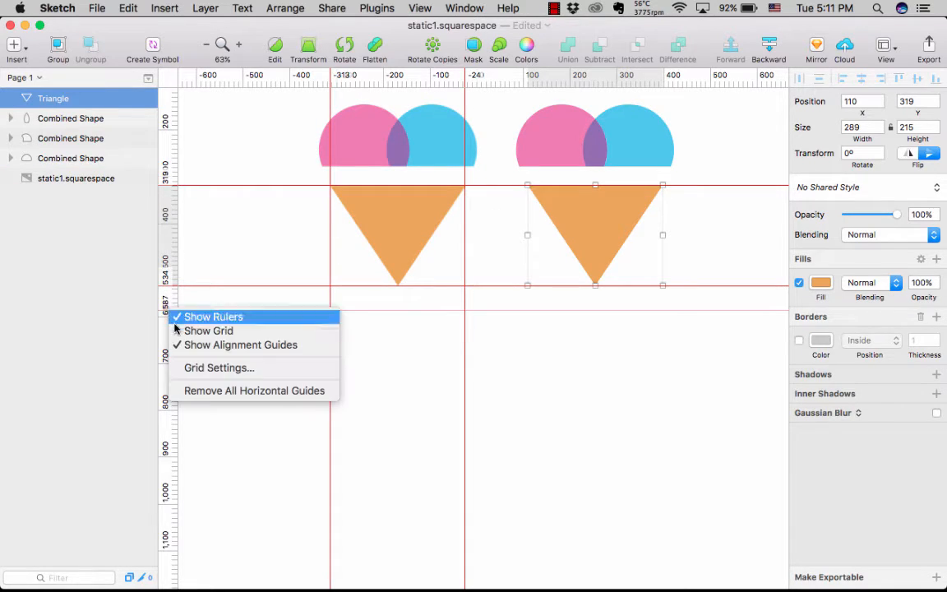
pyautogui.click(201, 394)
pyautogui.rightClick(257, 82)
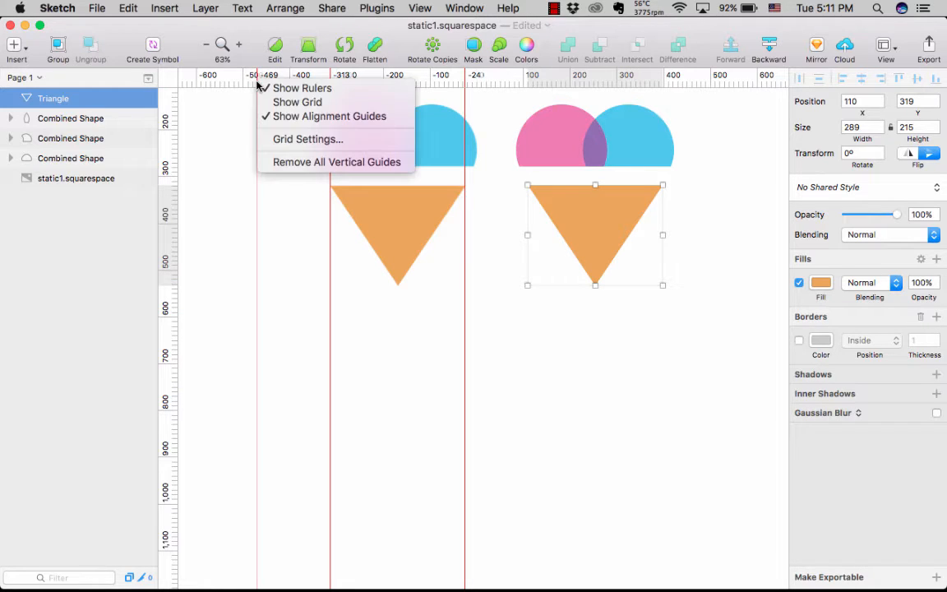
pyautogui.click(279, 161)
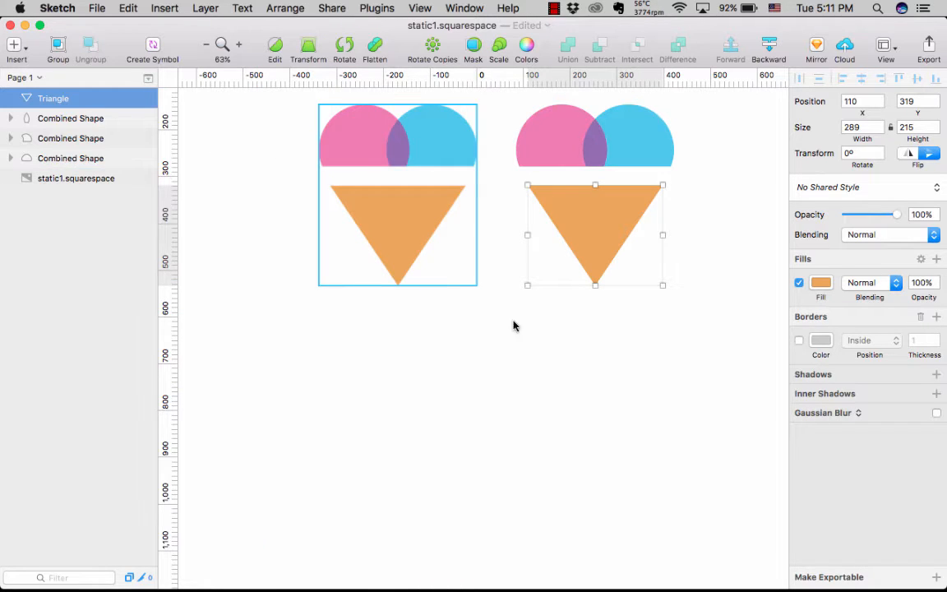
pyautogui.click(592, 366)
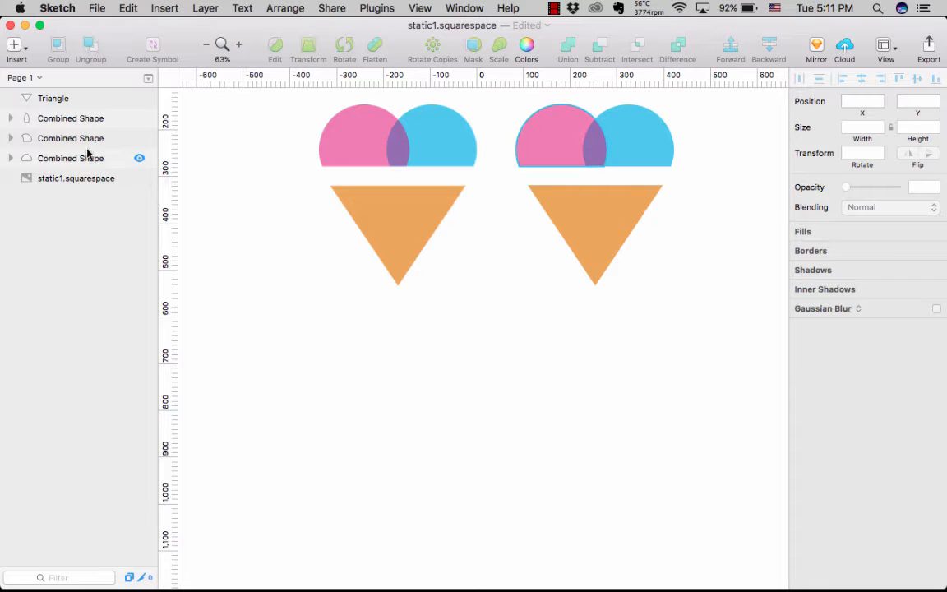
# - Group the three combined shapes that form the recreated ice cream and name the group Scoops
pyautogui.click(63, 122)
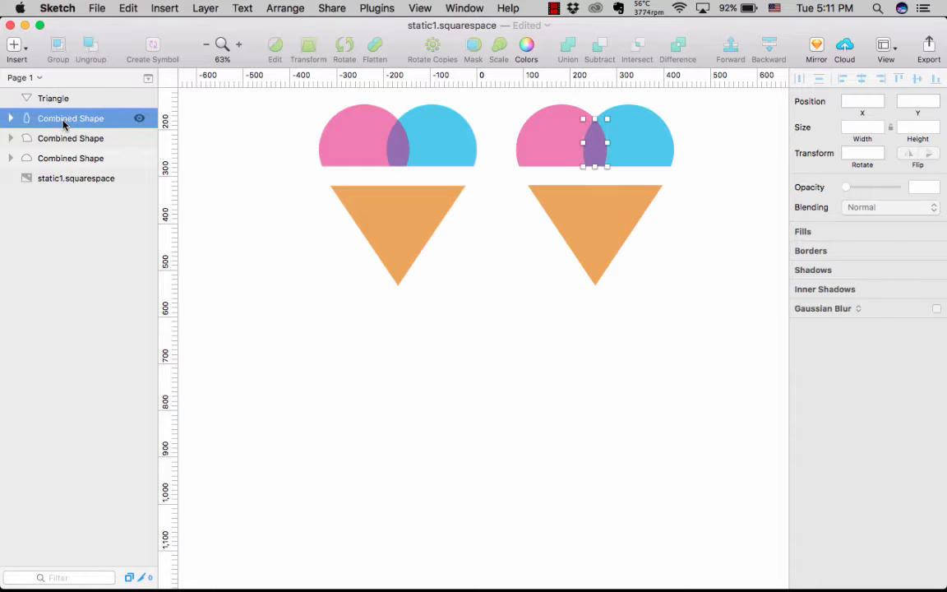
pyautogui.keyDown('shift'); pyautogui.click(62, 157); pyautogui.keyUp('shift')
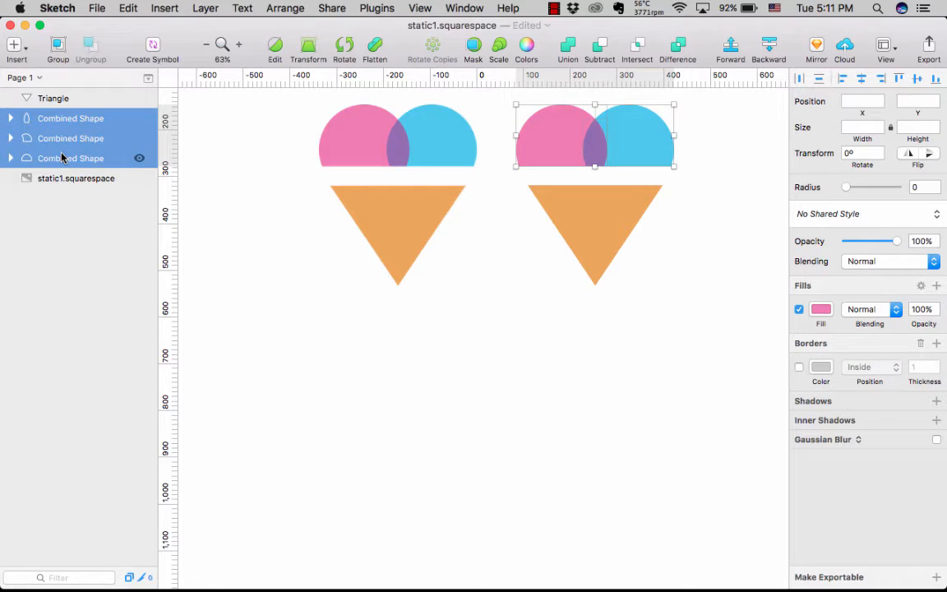
pyautogui.press('super+g')
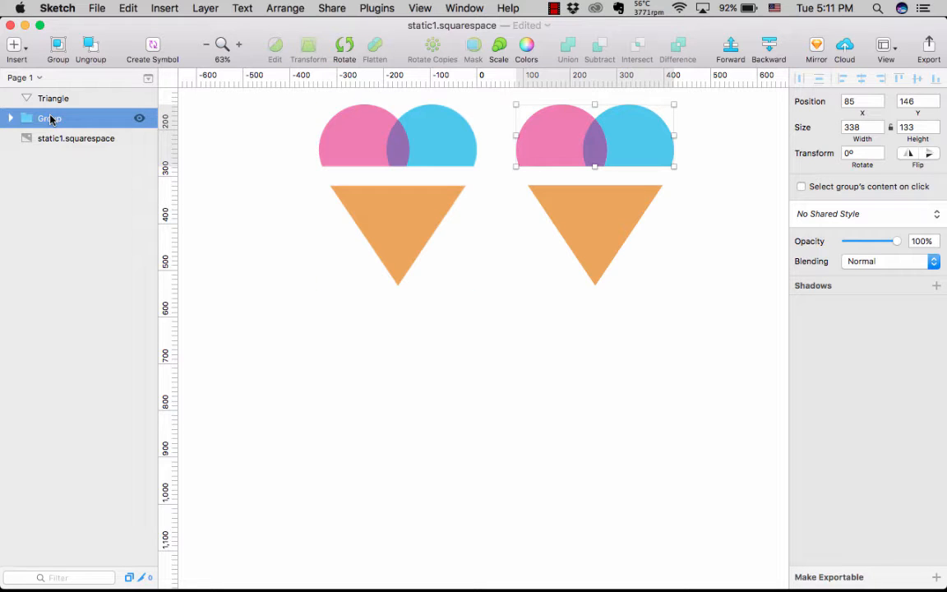
pyautogui.doubleClick(50, 119)
pyautogui.write('Sc')
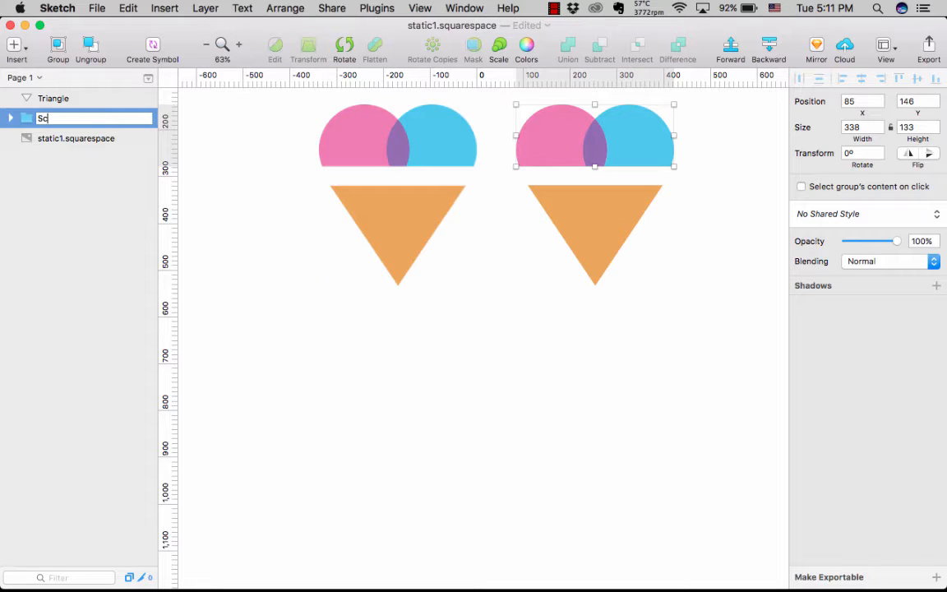
pyautogui.write('oops')
pyautogui.press('Return')
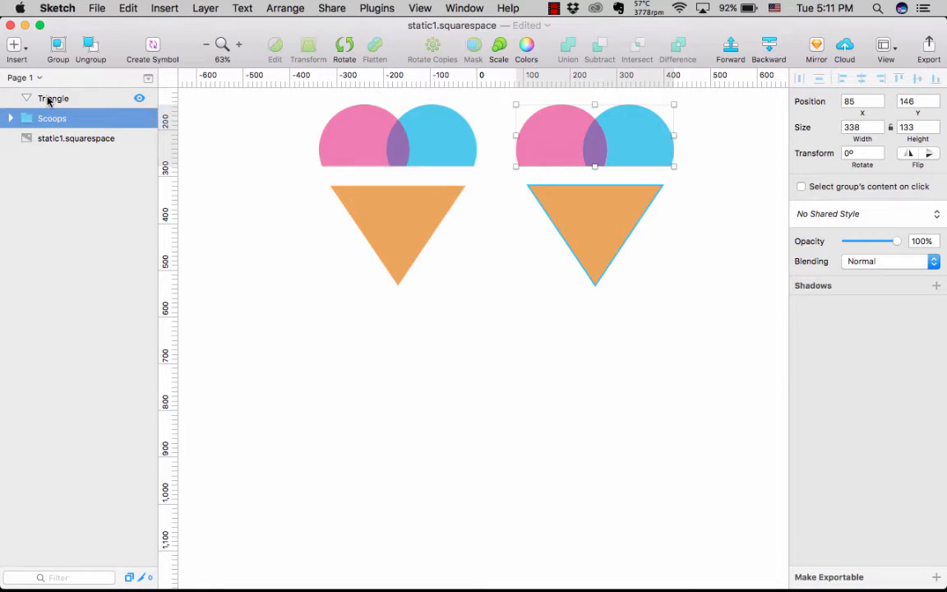
# - Group the orange triangle with the Scoops group and name the new group Scoop Icon
pyautogui.click(49, 100)
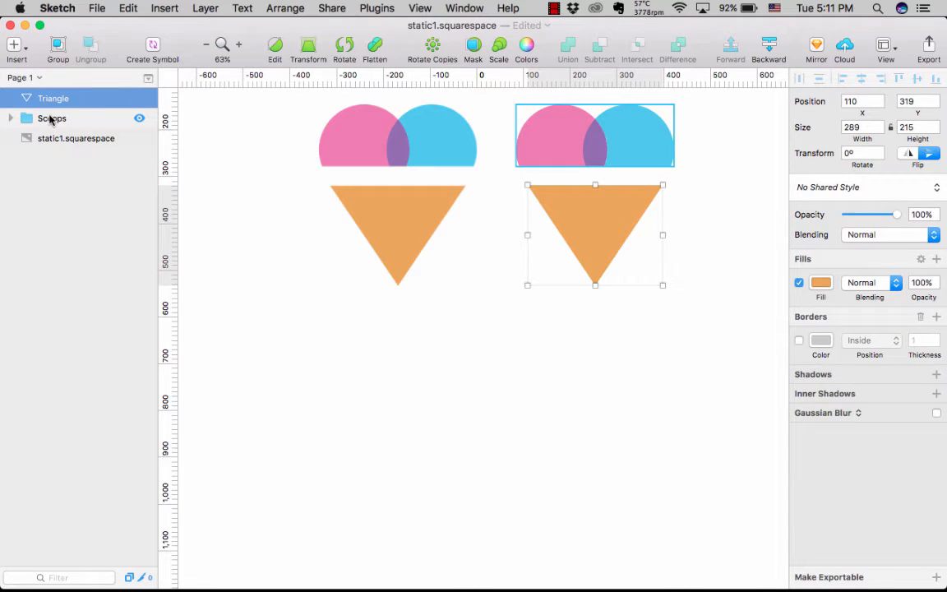
pyautogui.keyDown('shift'); pyautogui.click(49, 119); pyautogui.keyUp('shift')
pyautogui.press('super+g')
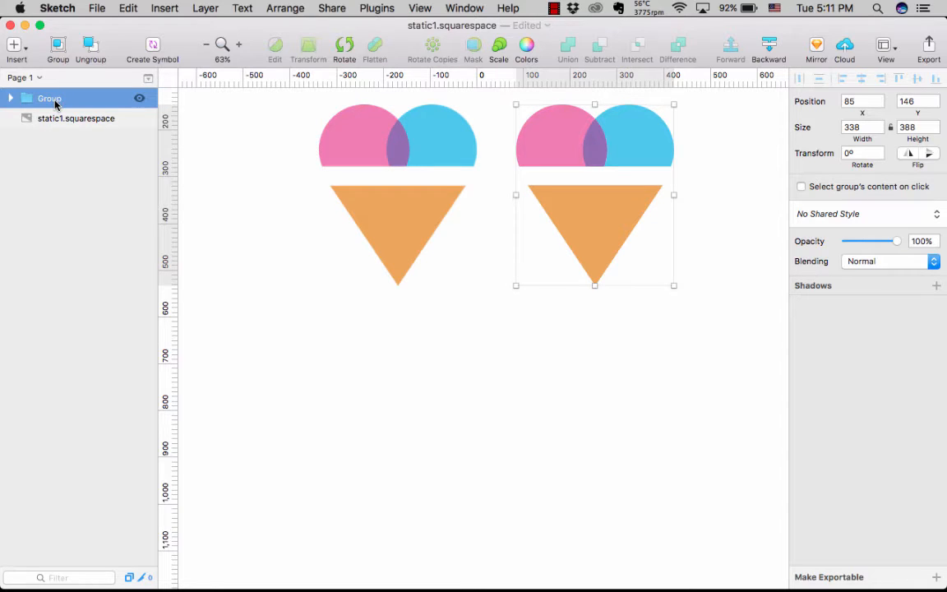
pyautogui.doubleClick(55, 102)
pyautogui.write('Scoop ')
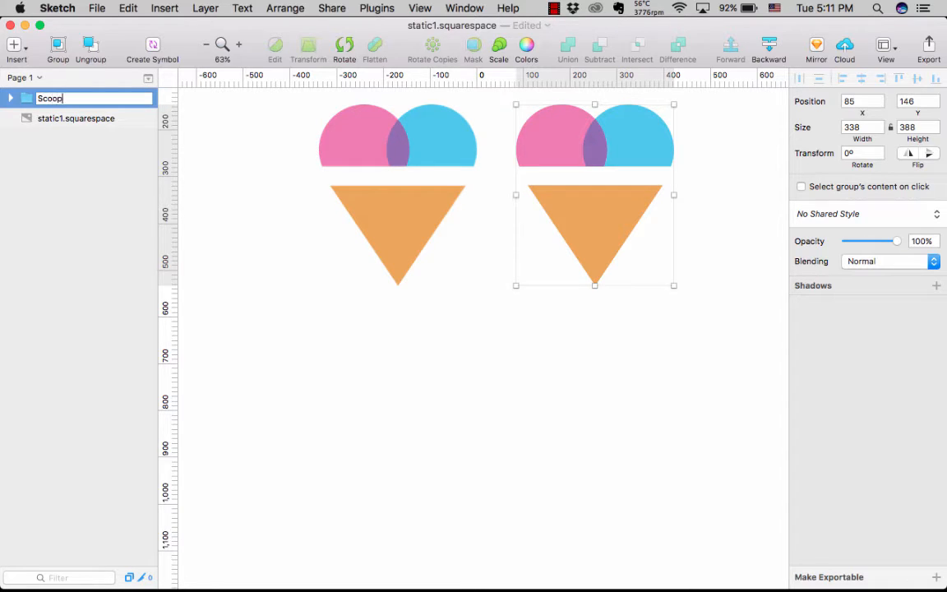
pyautogui.write('Icon')
pyautogui.press('Return')
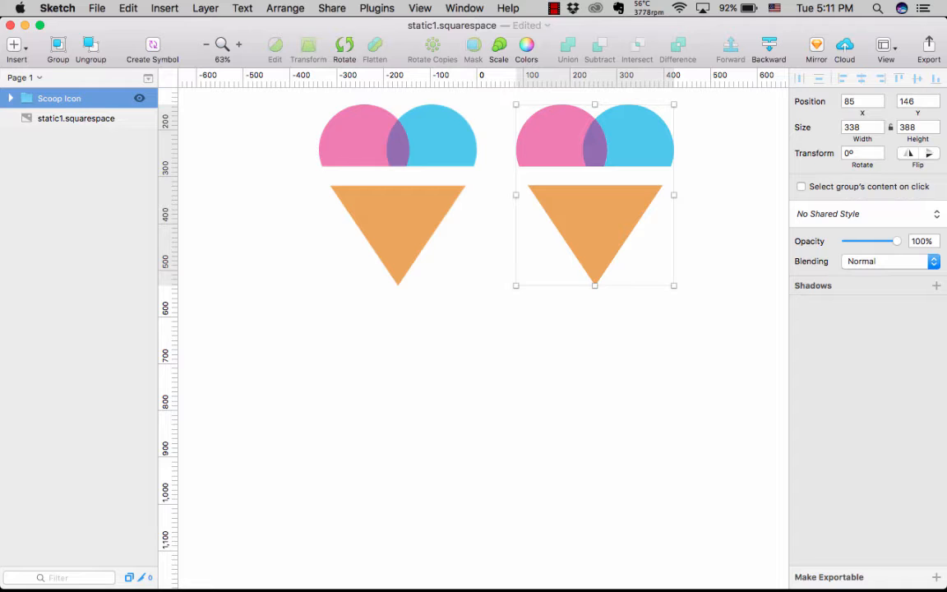
pyautogui.click(247, 307)
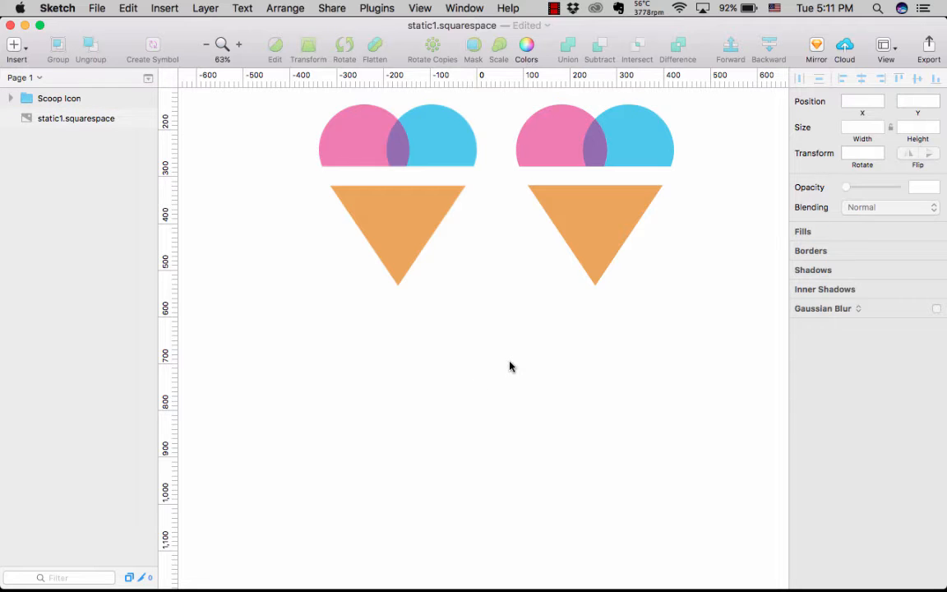
pyautogui.scroll(-3, 509, 368)
pyautogui.scroll(2, 510, 368)
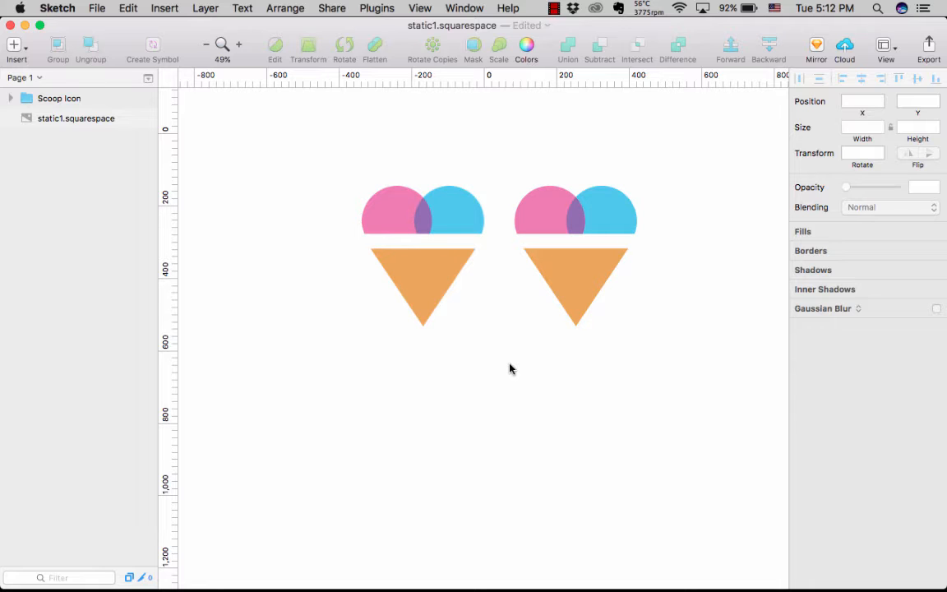
pyautogui.scroll(5, 510, 368)
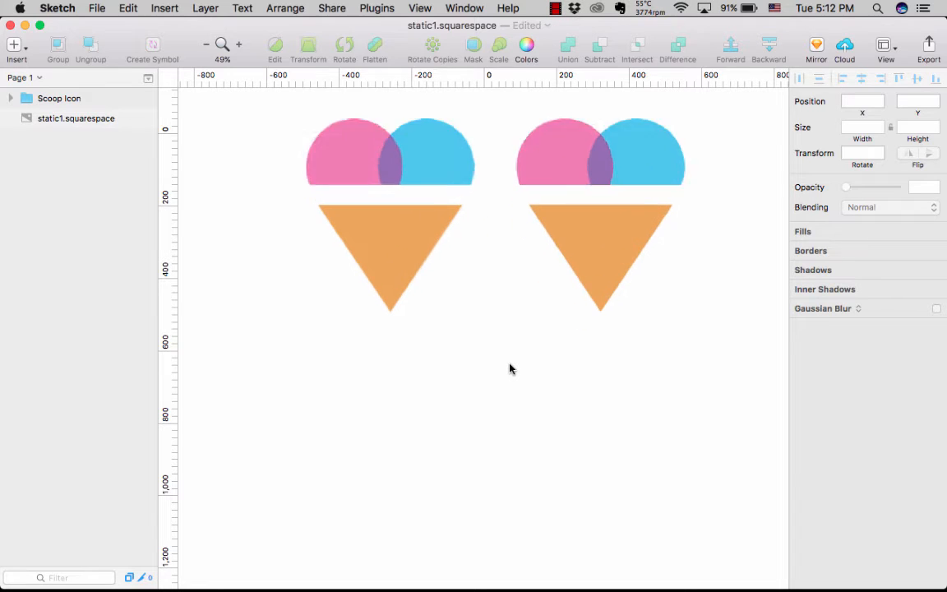
pyautogui.scroll(3, 510, 370)
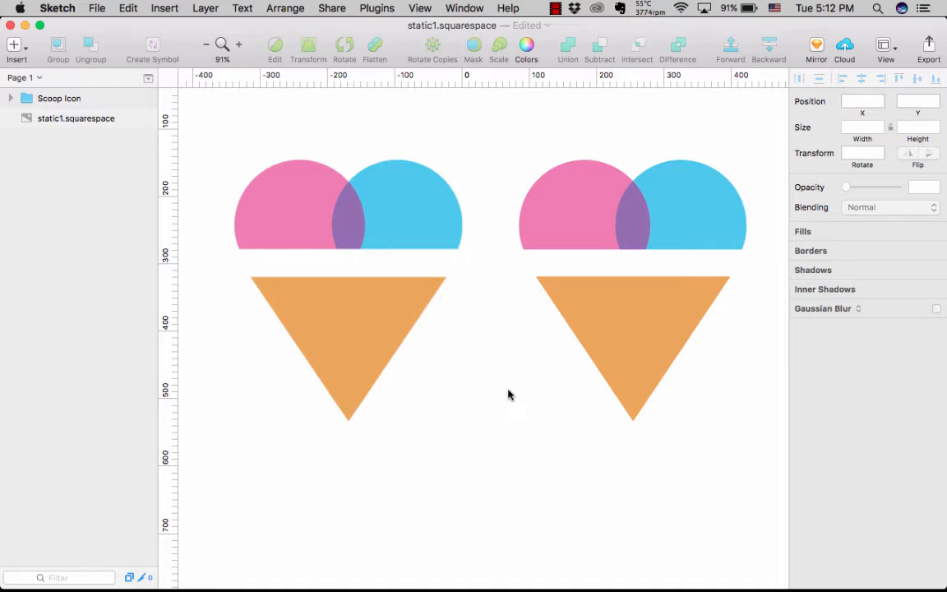
# - Make the Scoop Icon group exportable as PNG at 1x, 2x and 3x sizes
pyautogui.click(74, 100)
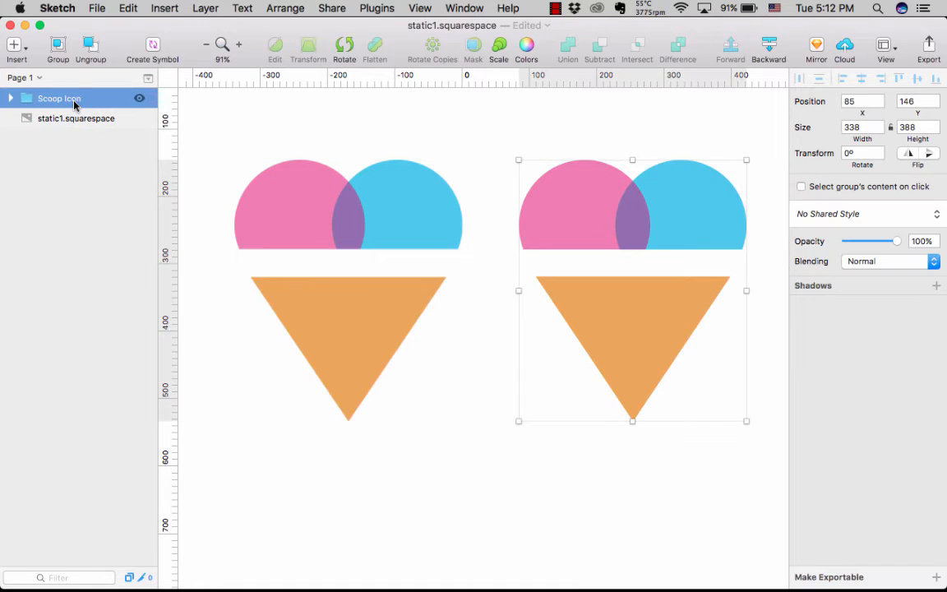
pyautogui.click(822, 578)
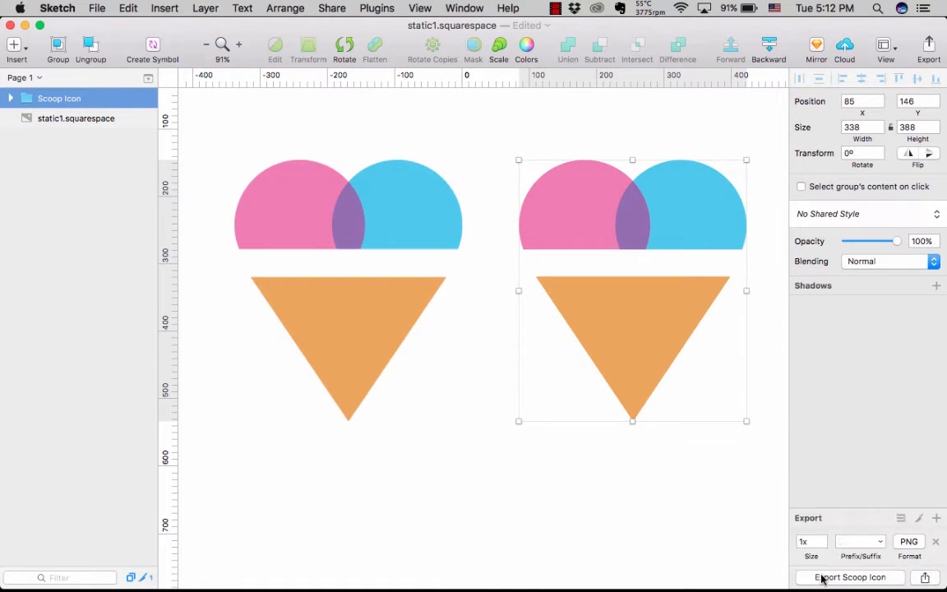
pyautogui.click(936, 518)
pyautogui.click(936, 496)
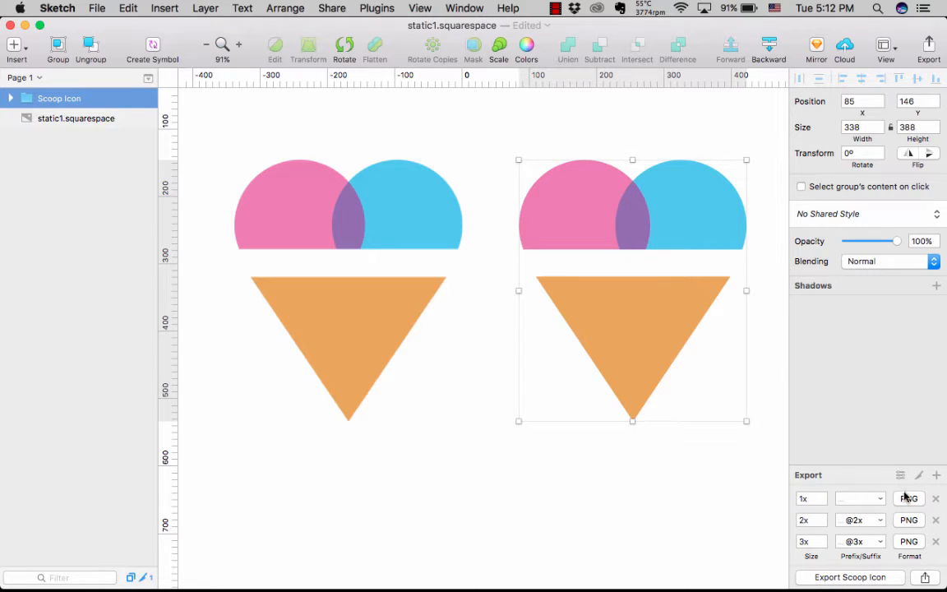